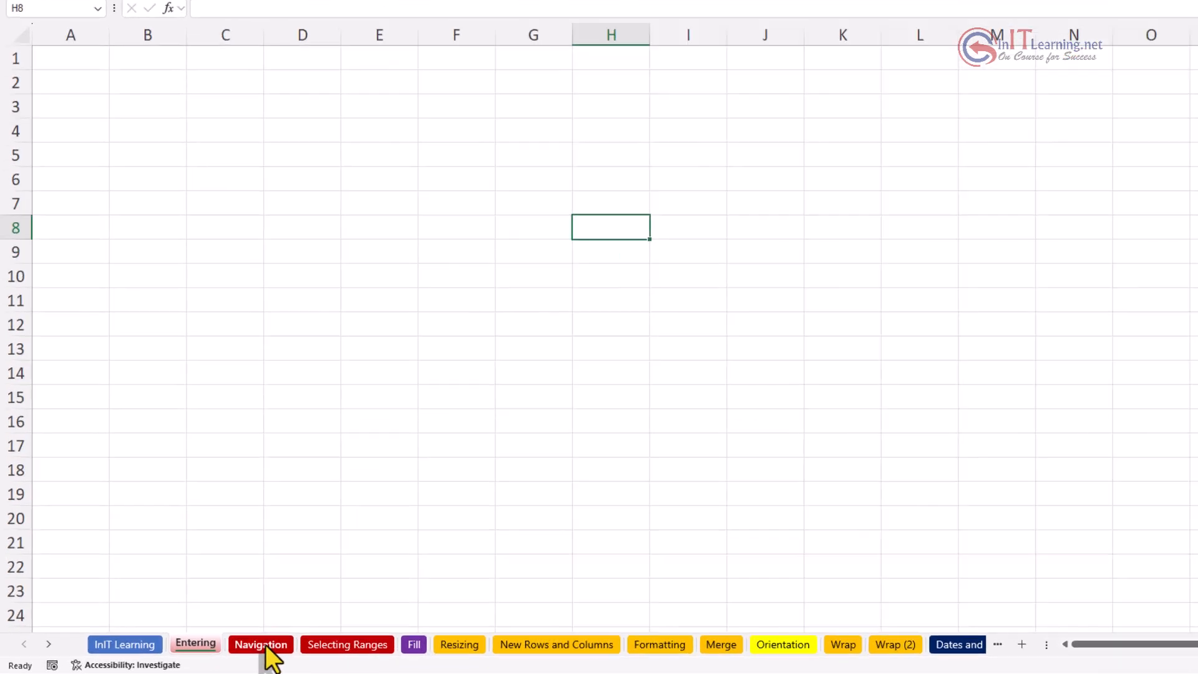
# Step: Visit the Navigation, Selecting Ranges and Fill sheets, then return to the Entering sheet
pyautogui.click(635, 605)
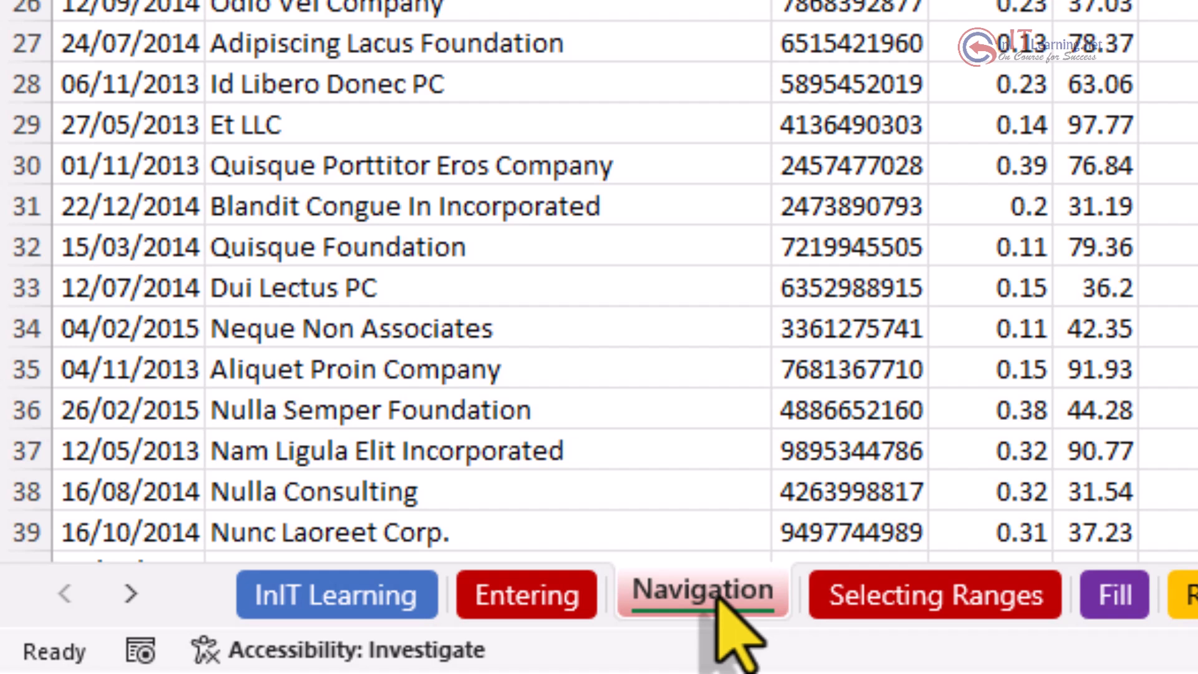
pyautogui.click(919, 607)
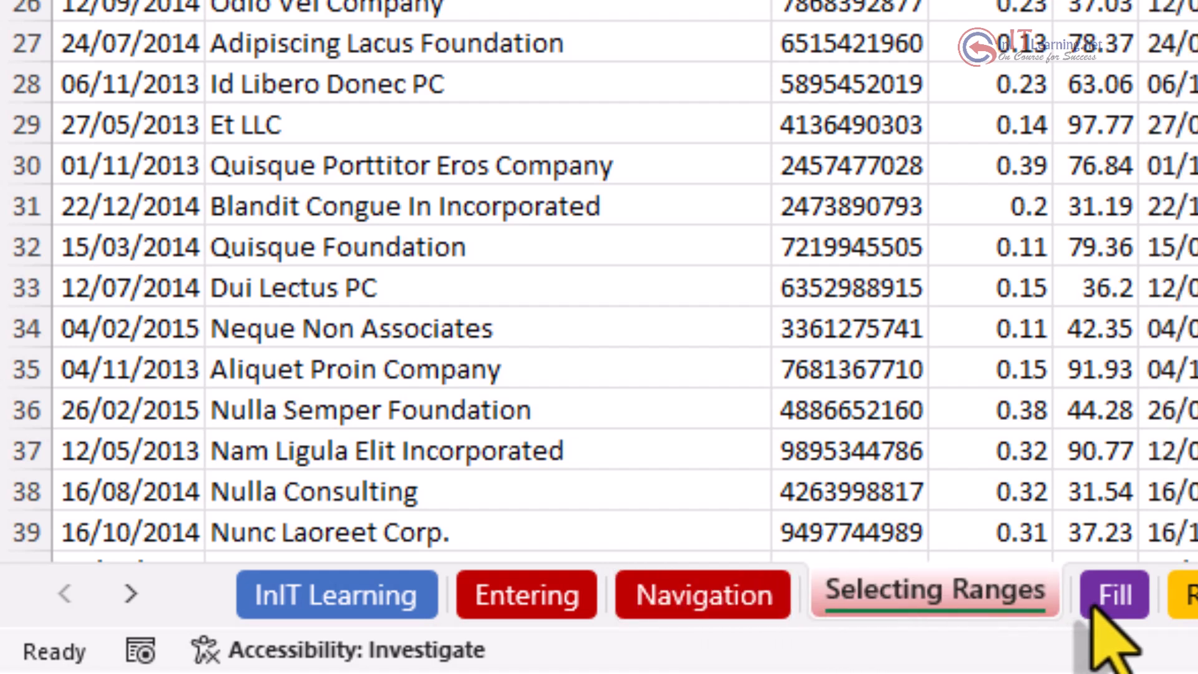
pyautogui.click(1114, 602)
pyautogui.click(524, 597)
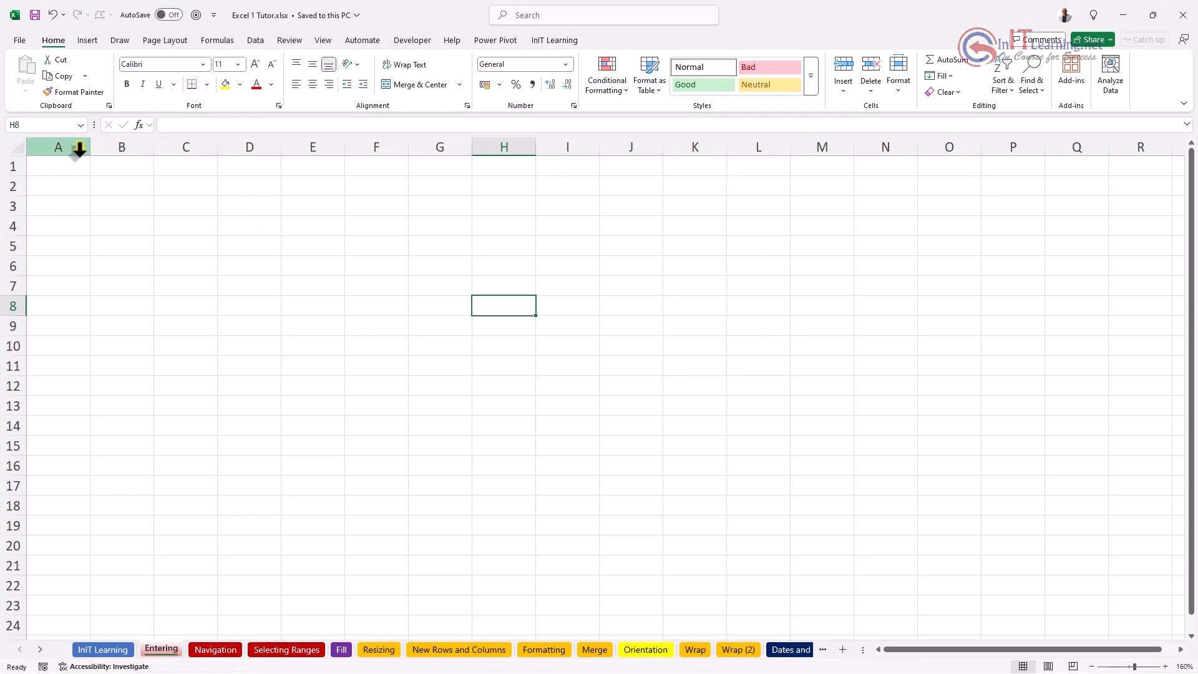
# Step: From F1, use Ctrl+arrow jumps to reach column XFD and the last row, then return to A1
pyautogui.click(391, 169)
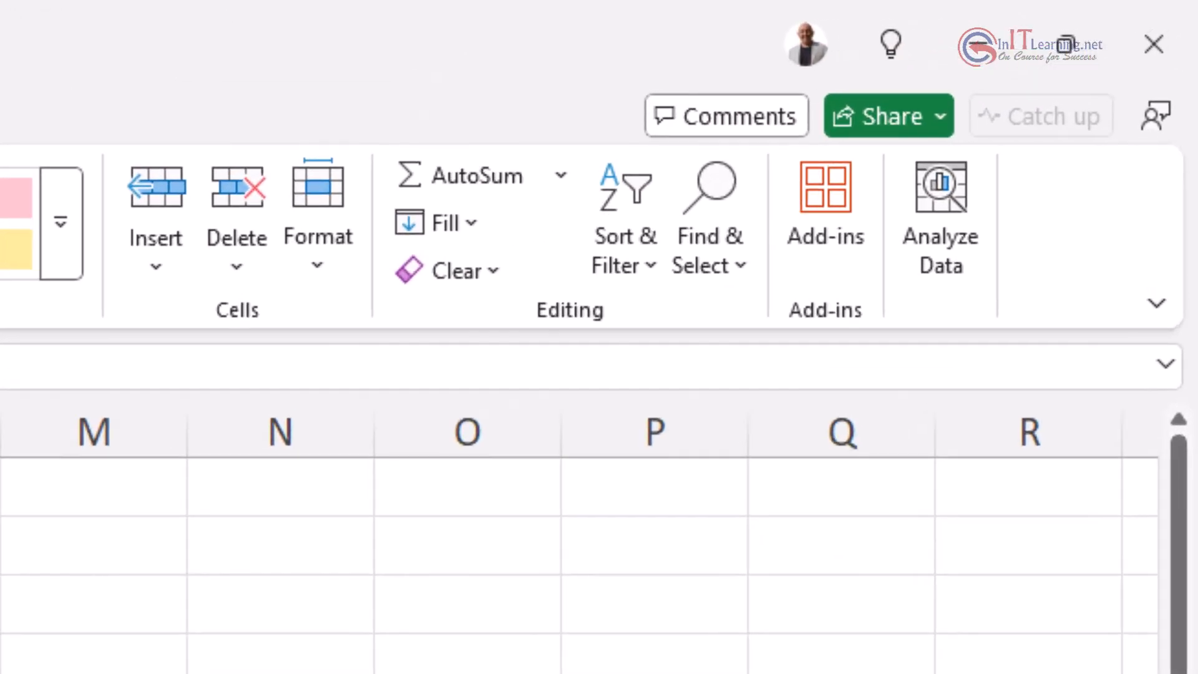
pyautogui.hotkey('ctrl', 'Right')
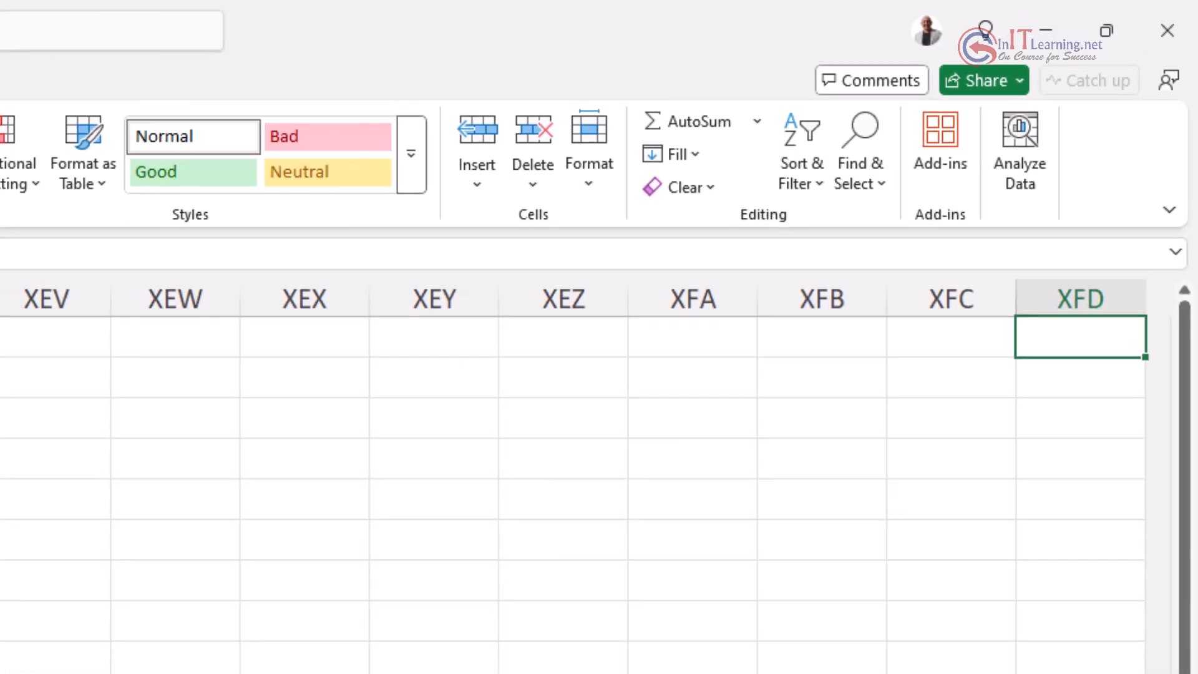
pyautogui.hotkey('ctrl', 'Left')
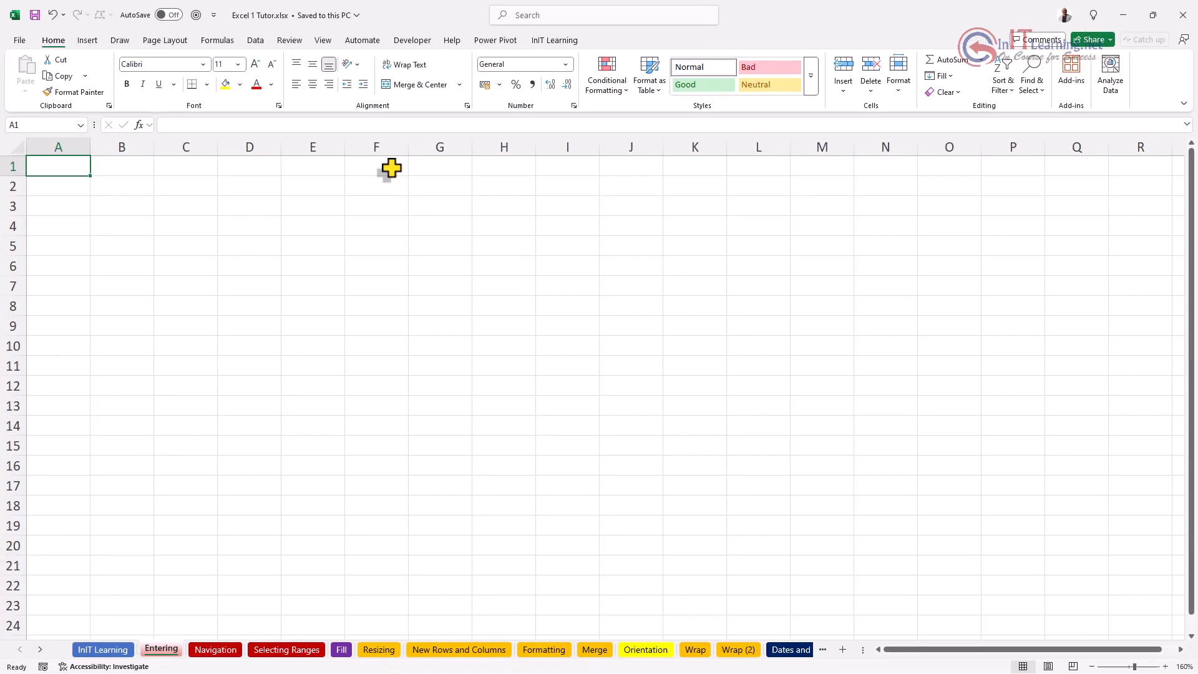
pyautogui.press('Right')
pyautogui.press('Right')
pyautogui.press('Right')
pyautogui.press('Right')
pyautogui.press('Right')
pyautogui.press('Right')
pyautogui.press('Right')
pyautogui.press('Right')
pyautogui.press('Right')
pyautogui.press('Right')
pyautogui.press('Right')
pyautogui.press('Right')
pyautogui.press('Right')
pyautogui.press('Right')
pyautogui.press('Right')
pyautogui.press('Right')
pyautogui.press('Right')
pyautogui.press('Right')
pyautogui.press('Right')
pyautogui.press('Right')
pyautogui.press('Right')
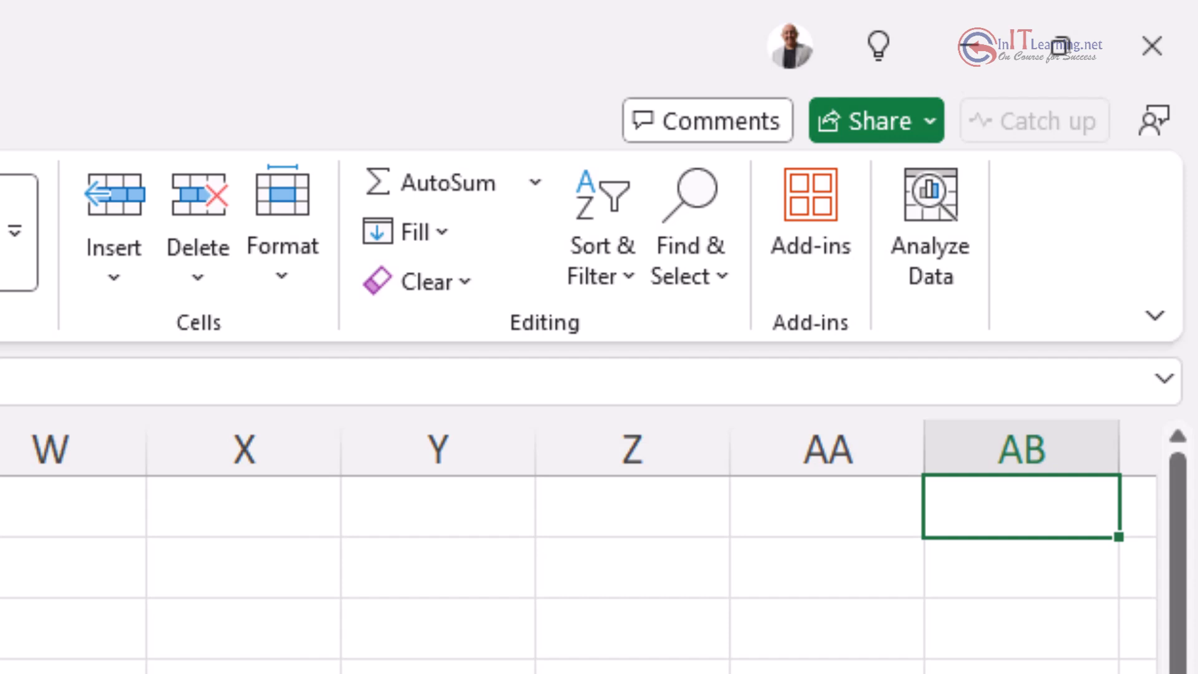
pyautogui.press('Right')
pyautogui.press('Right')
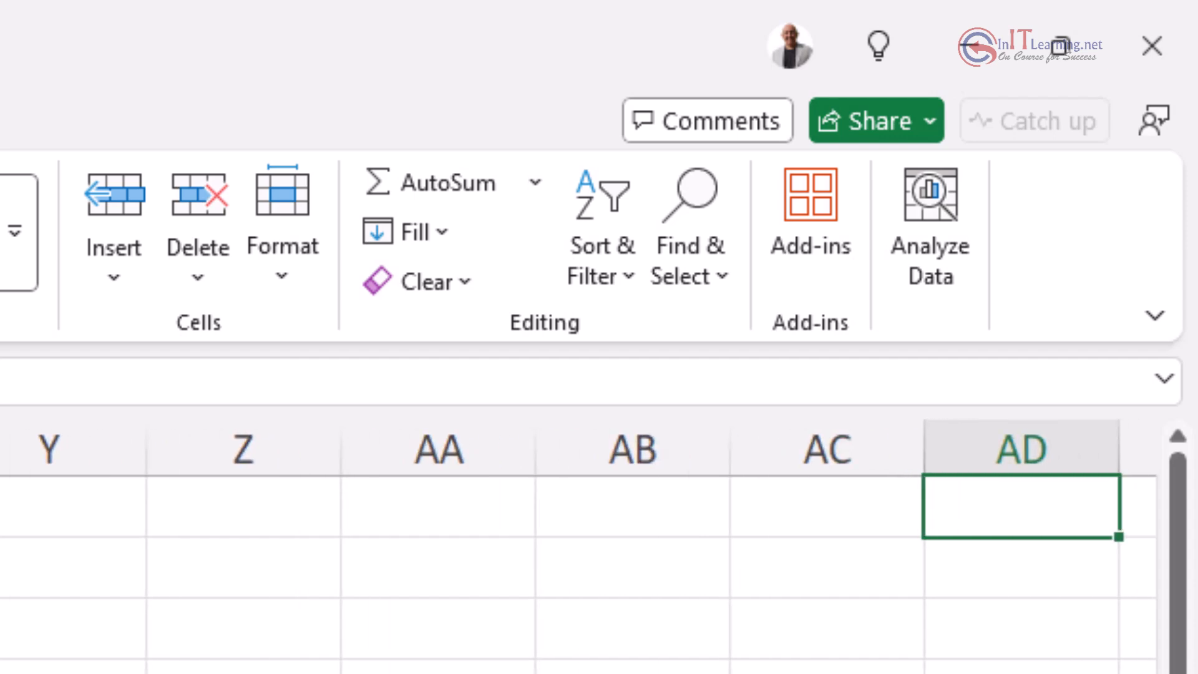
pyautogui.hotkey('ctrl', 'Right')
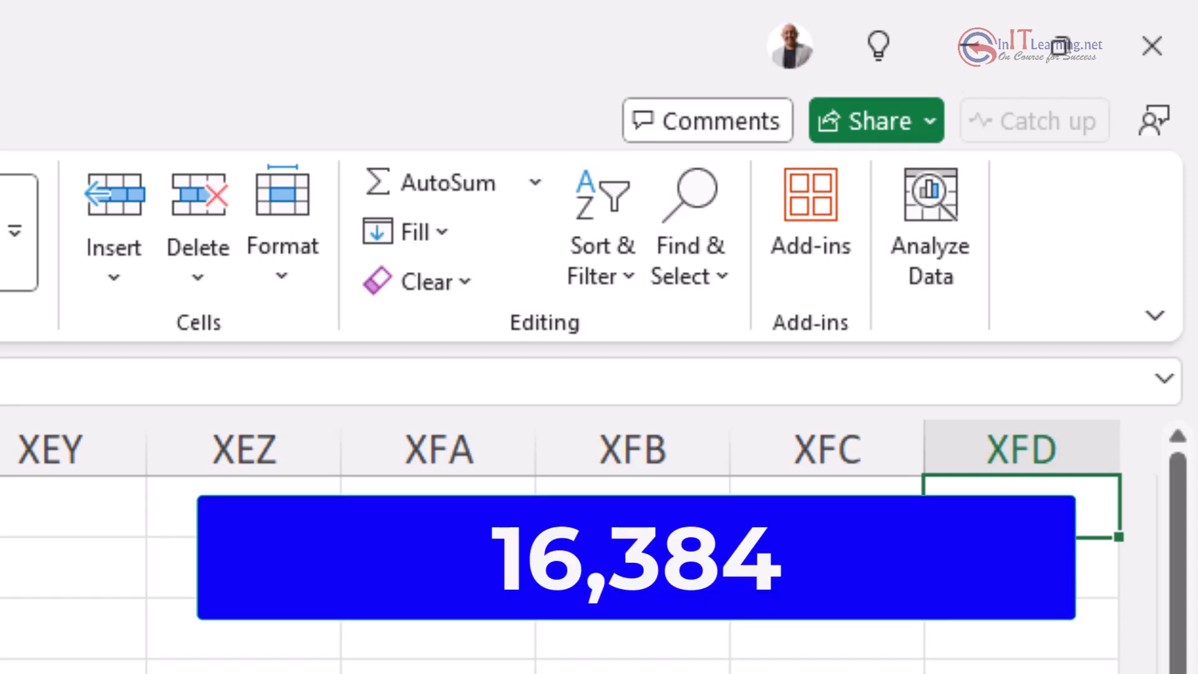
pyautogui.hotkey('ctrl', 'Left')
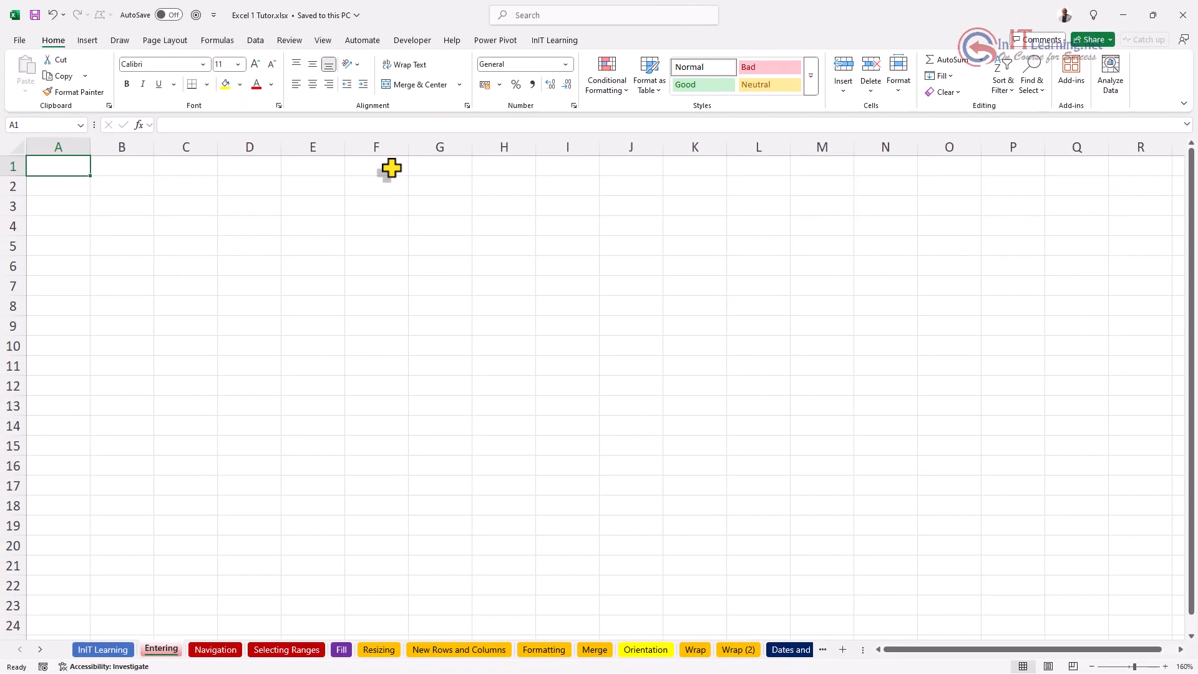
pyautogui.press('Down')
pyautogui.press('Down')
pyautogui.press('Down')
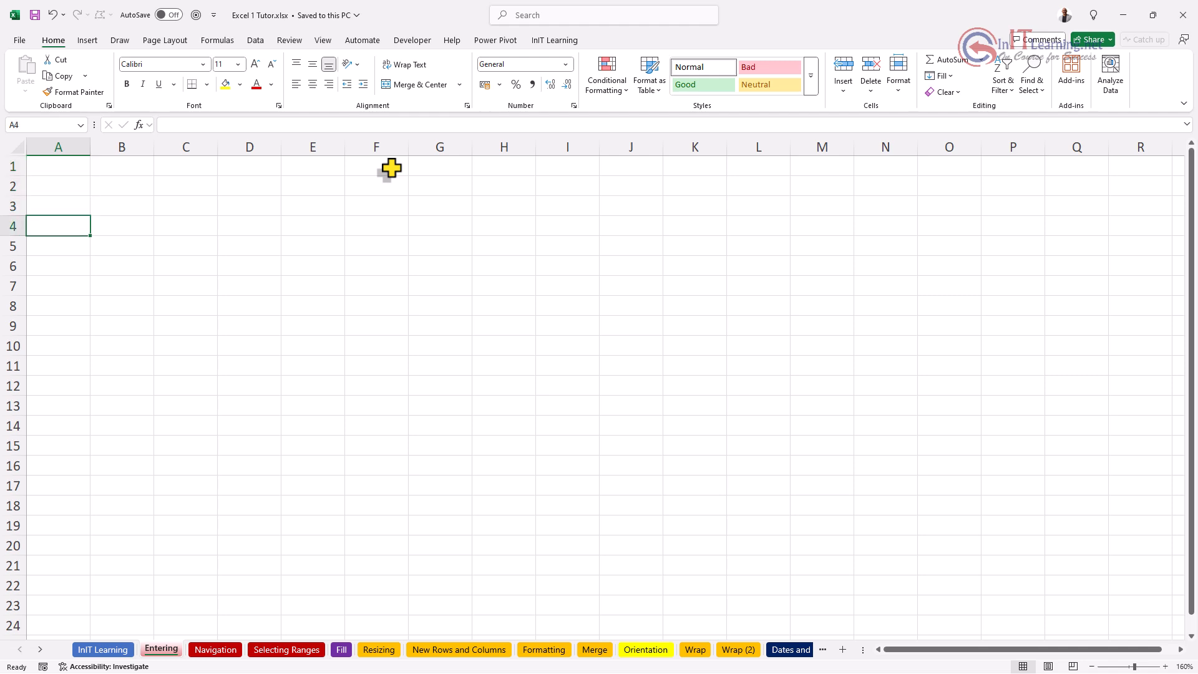
pyautogui.hotkey('ctrl', 'Down')
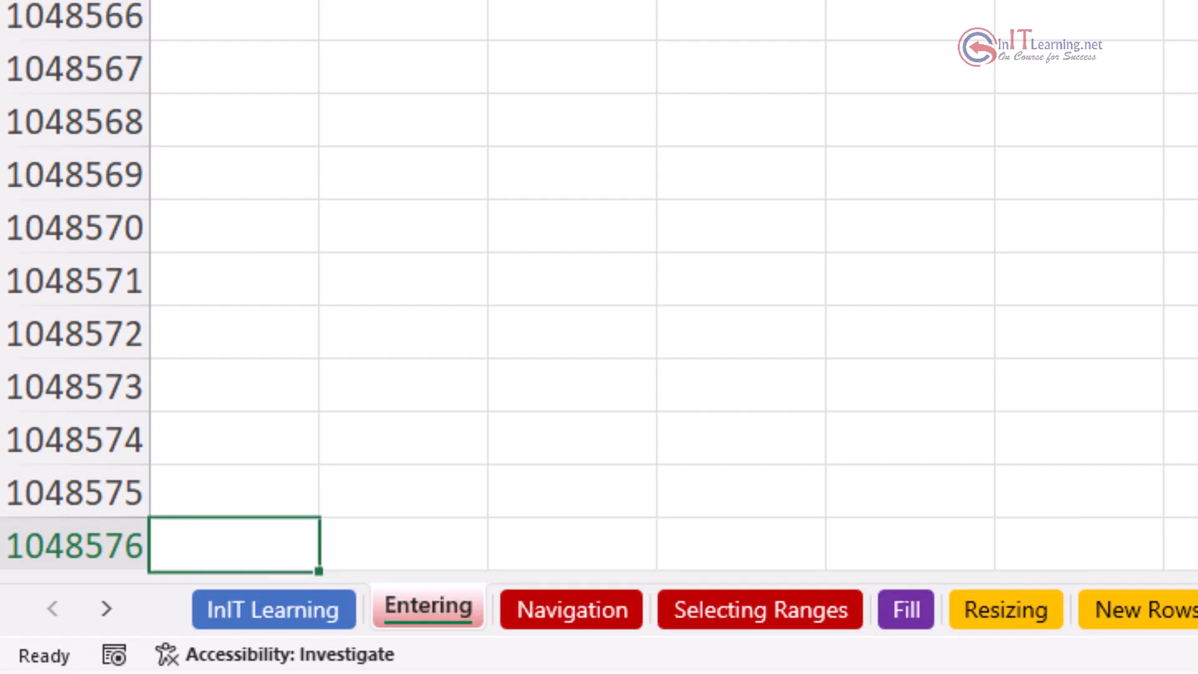
pyautogui.hotkey('ctrl', 'Up')
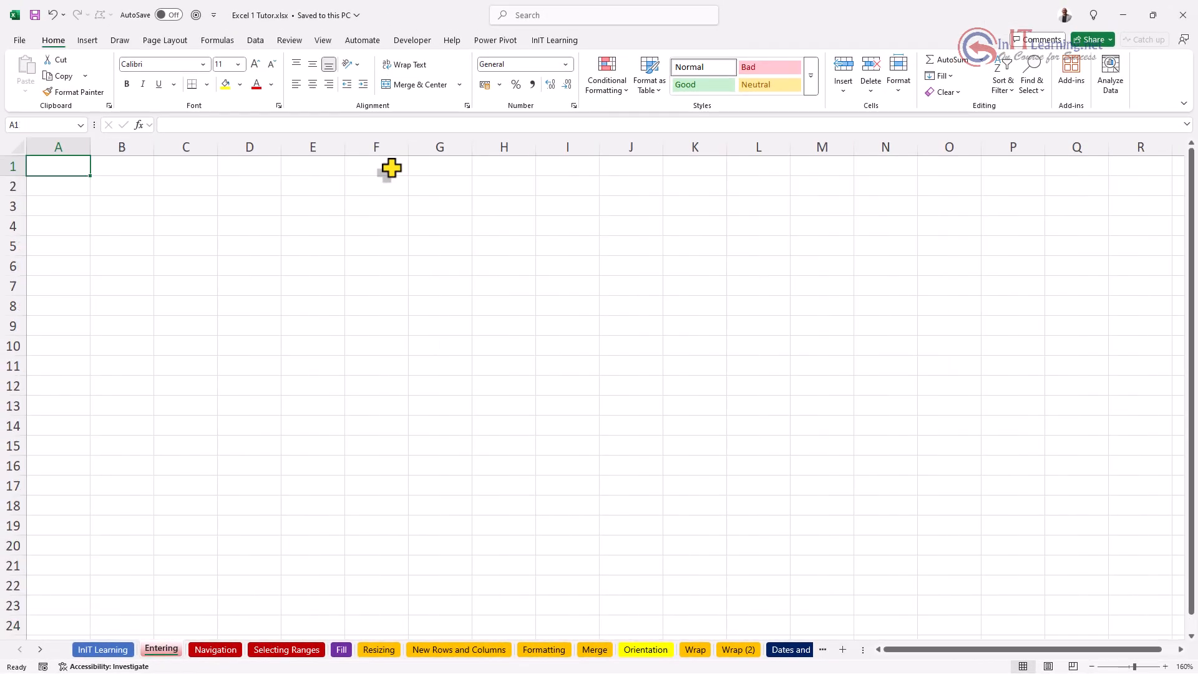
# Step: Try typing 23 in H9, erase it, and go to A1 through the Name Box
pyautogui.click(586, 265)
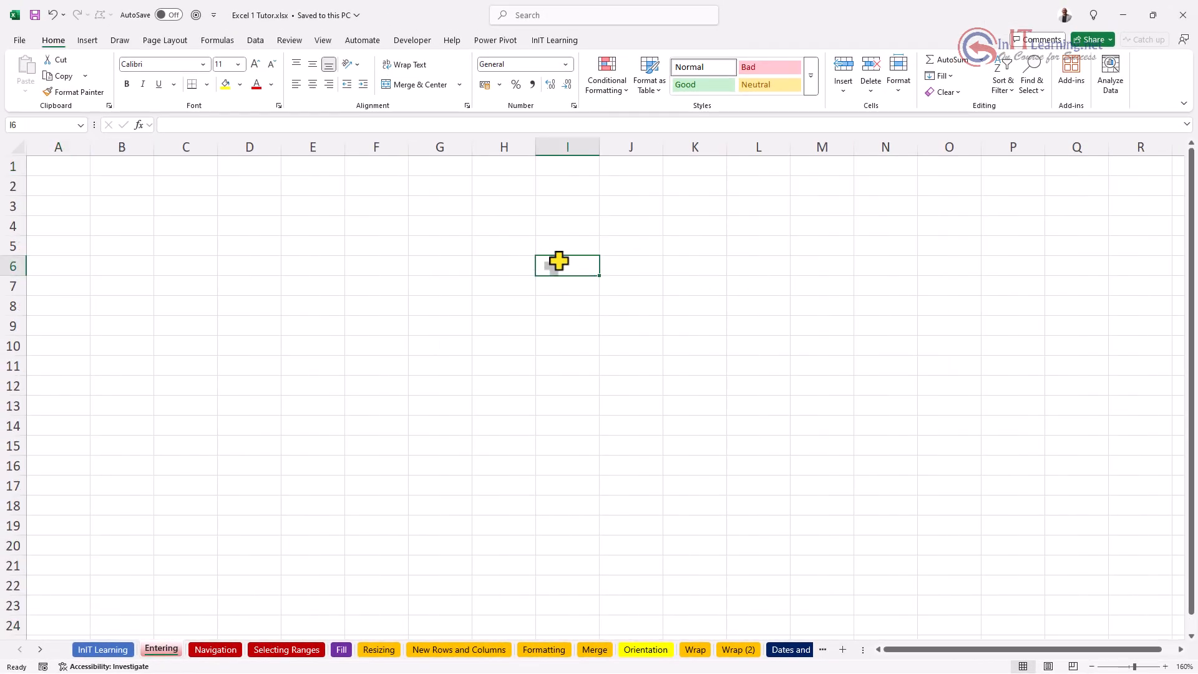
pyautogui.click(510, 302)
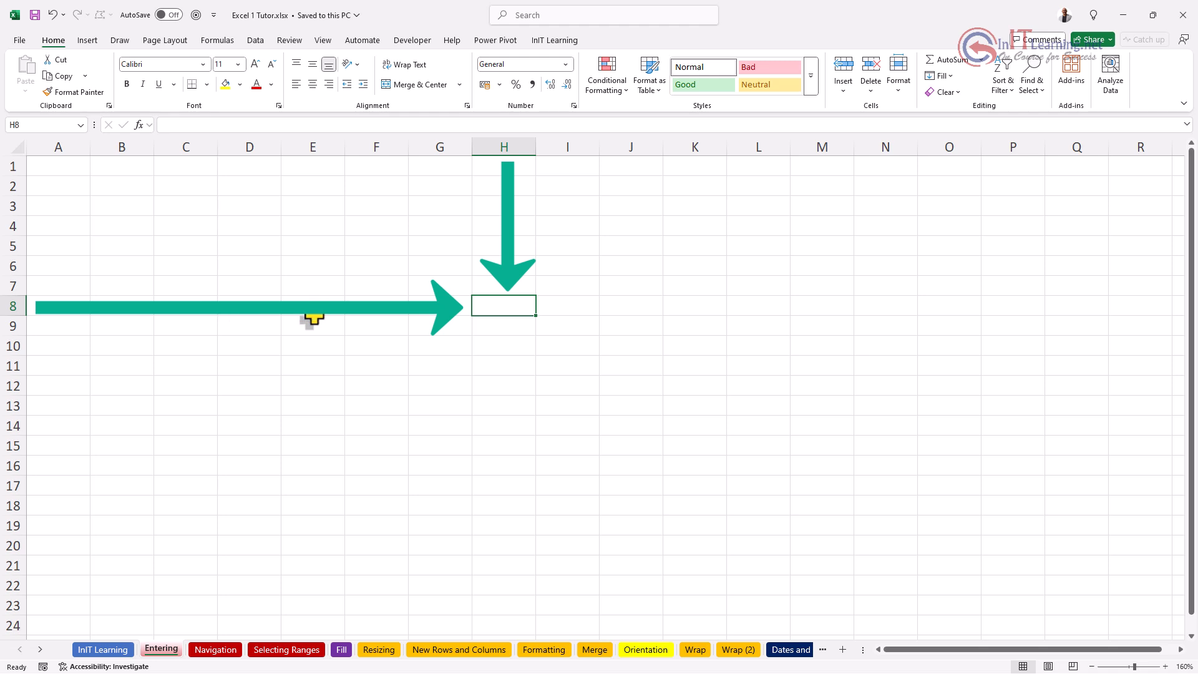
pyautogui.click(497, 324)
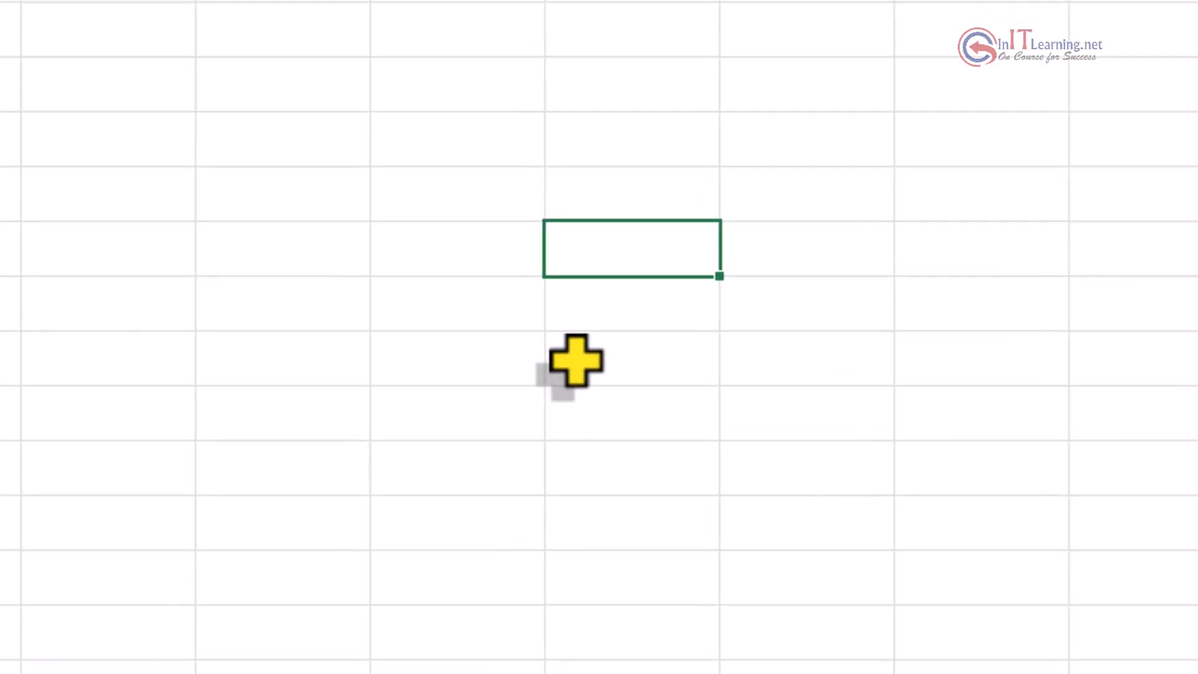
pyautogui.write('23')
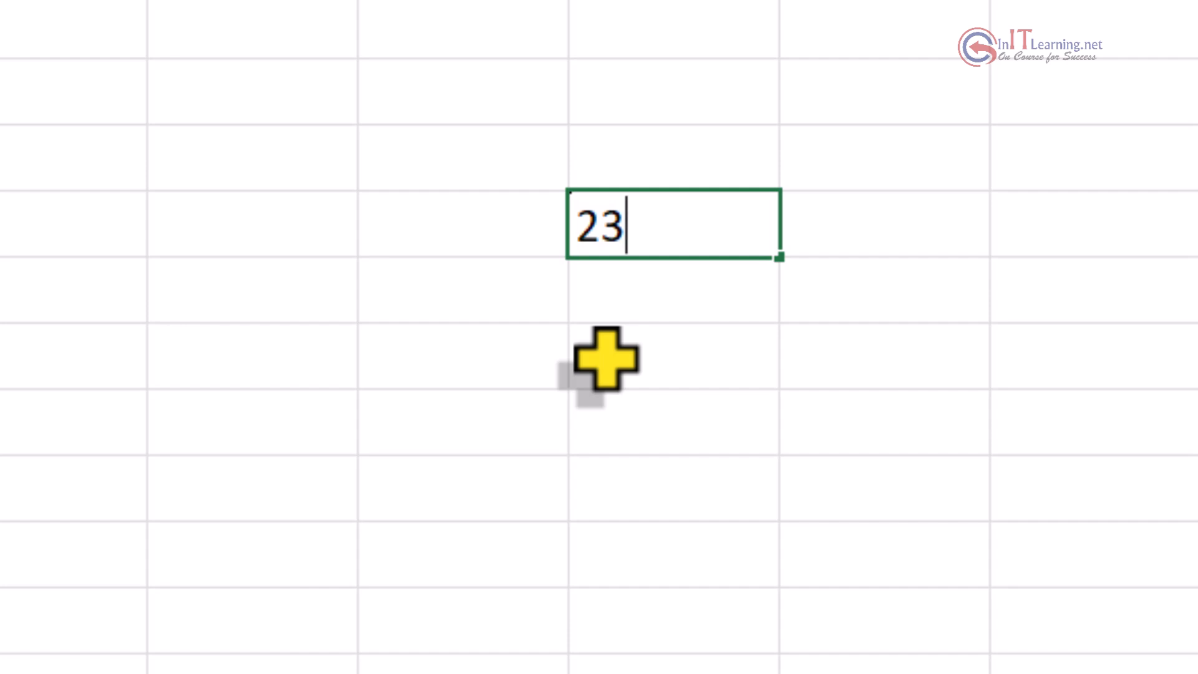
pyautogui.press('BackSpace')
pyautogui.press('BackSpace')
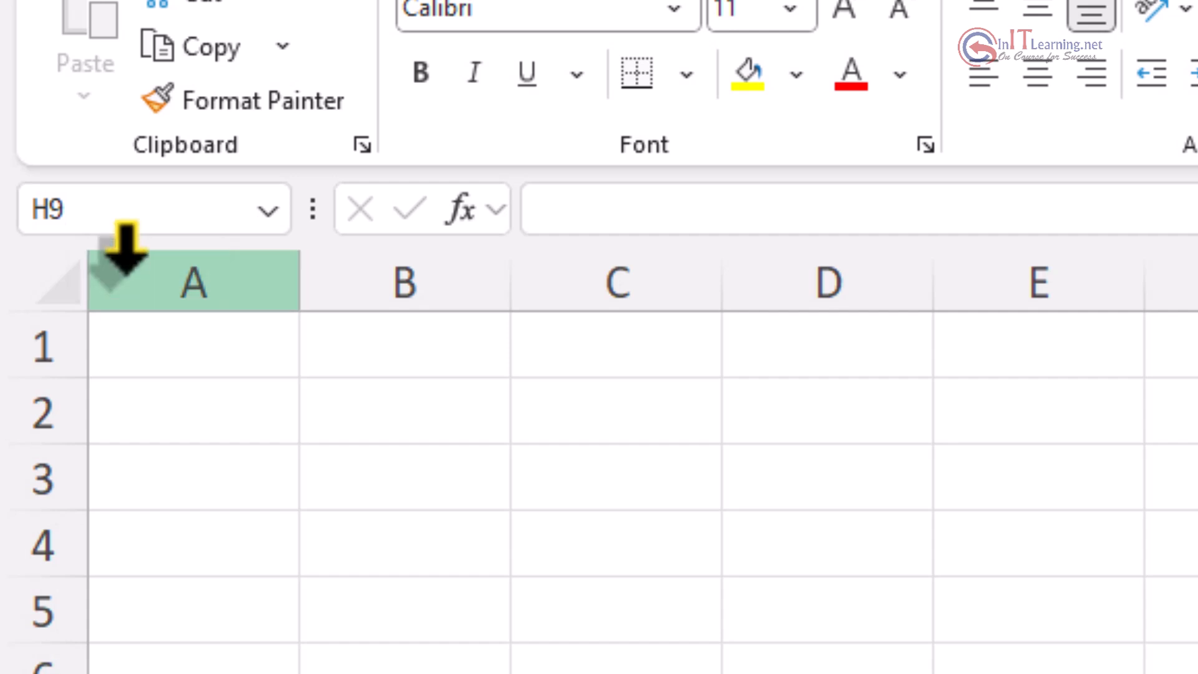
pyautogui.click(103, 203)
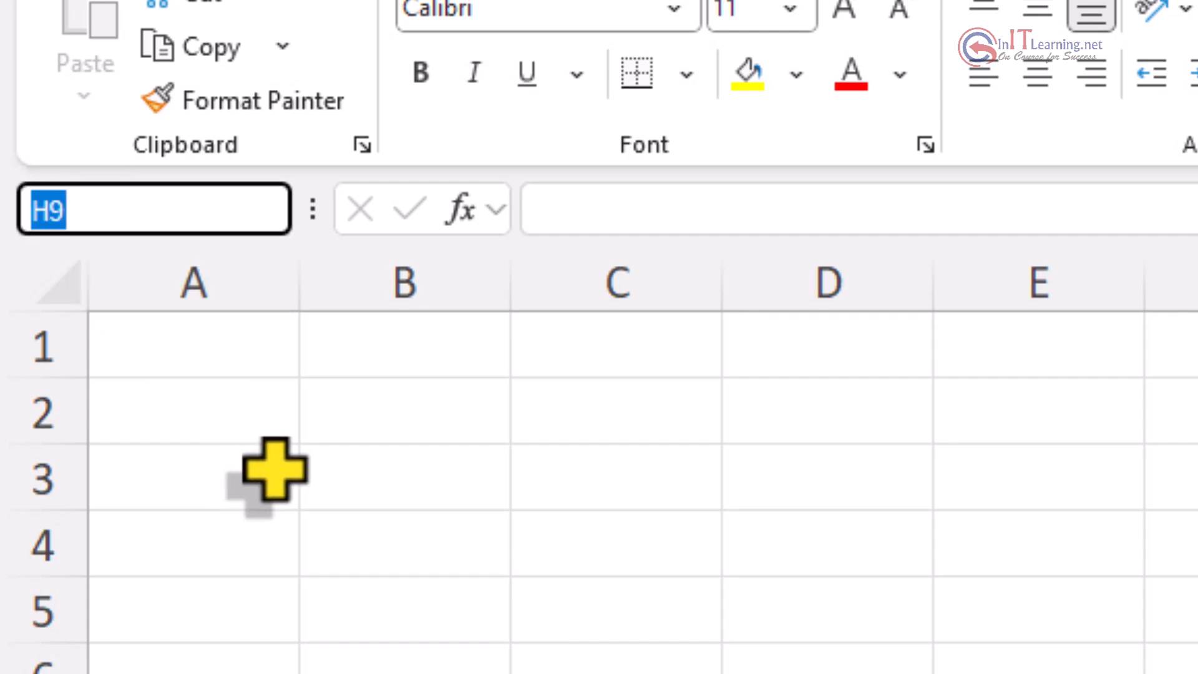
pyautogui.write('a')
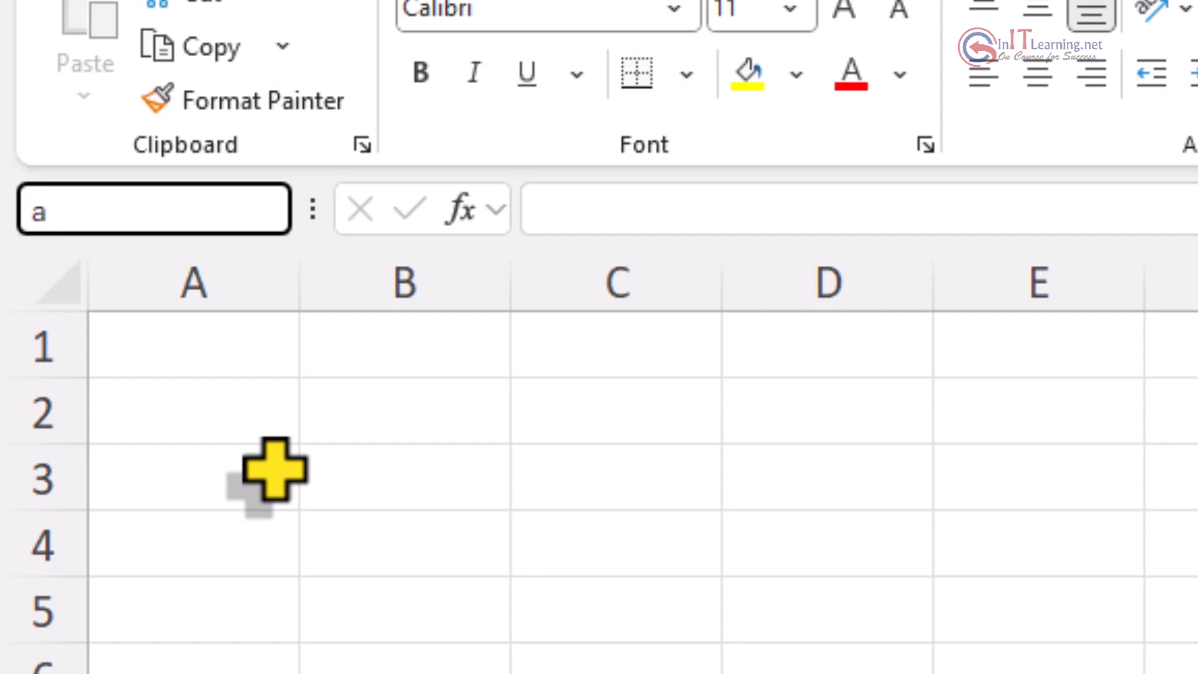
pyautogui.write('1')
pyautogui.press('Return')
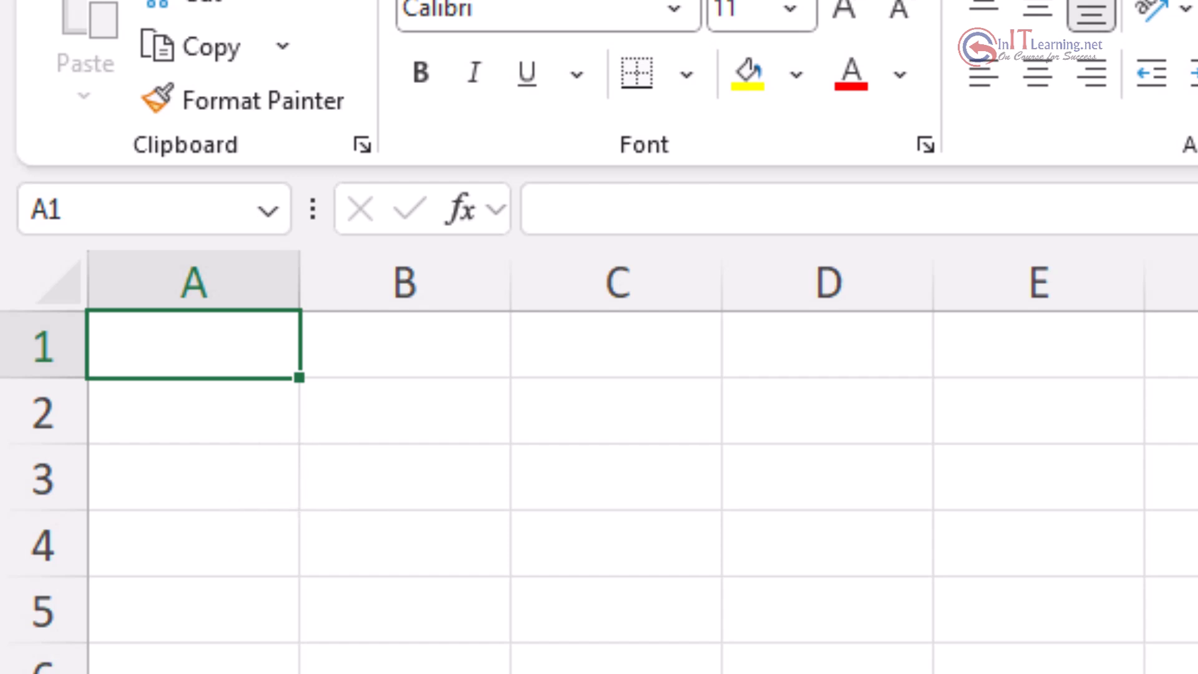
# Step: Enter 23 in H9, then type 45 in H10 below it
pyautogui.click(504, 320)
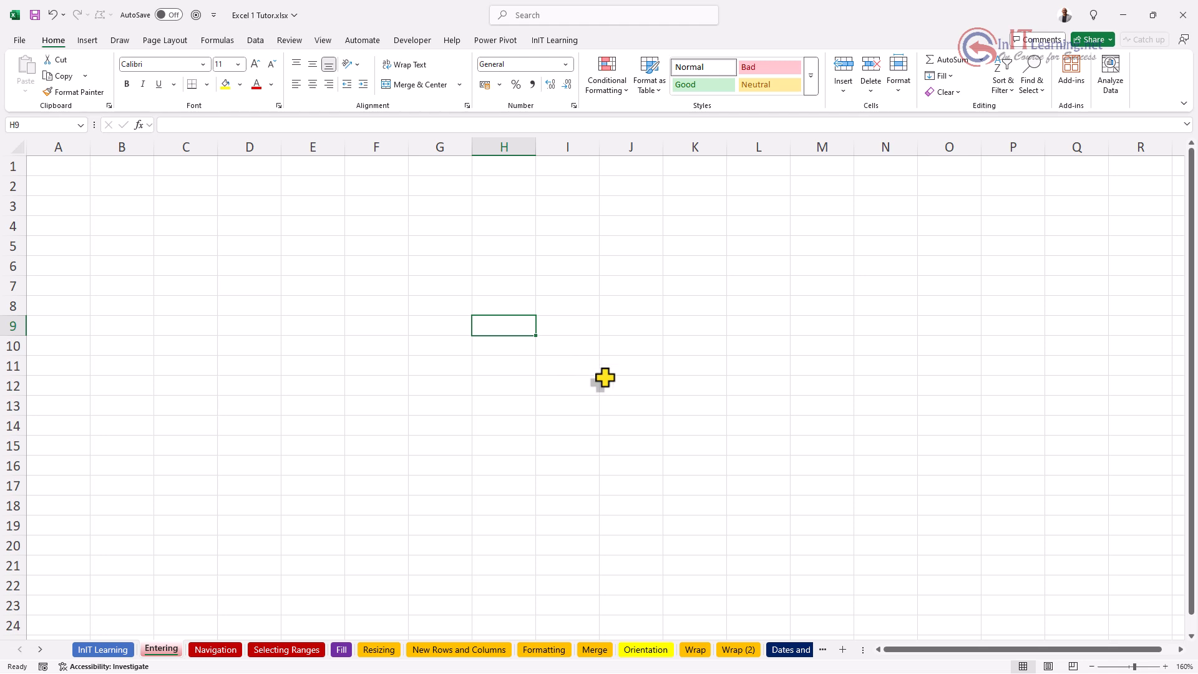
pyautogui.write('23')
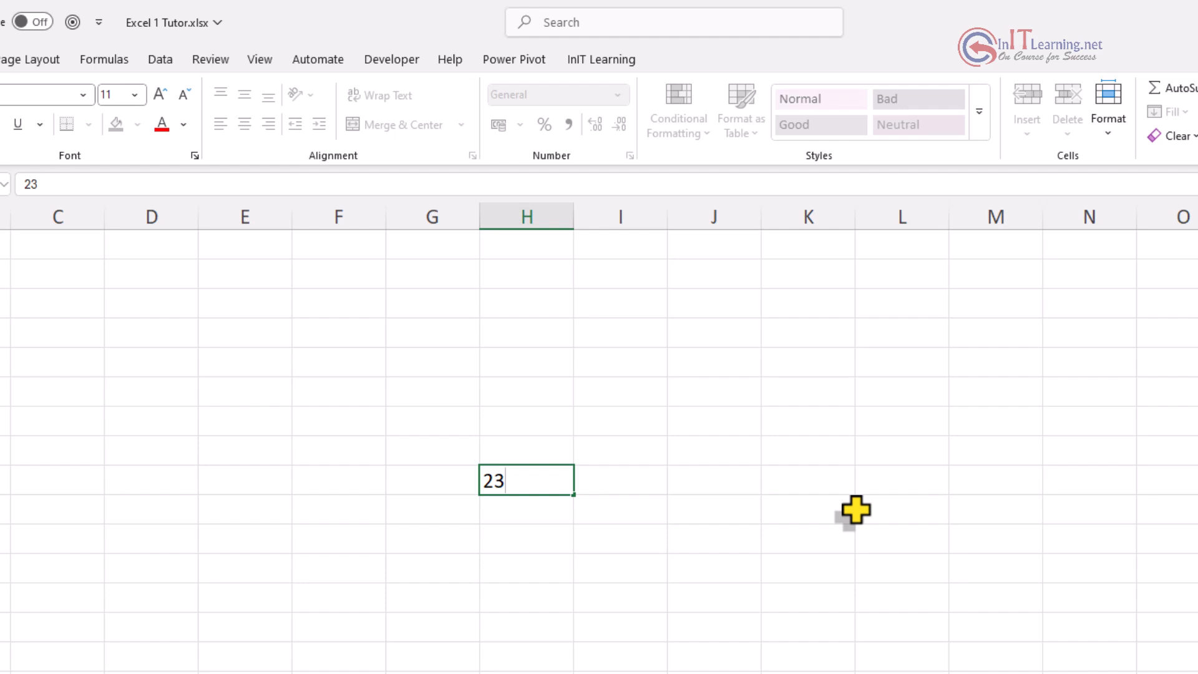
pyautogui.press('Return')
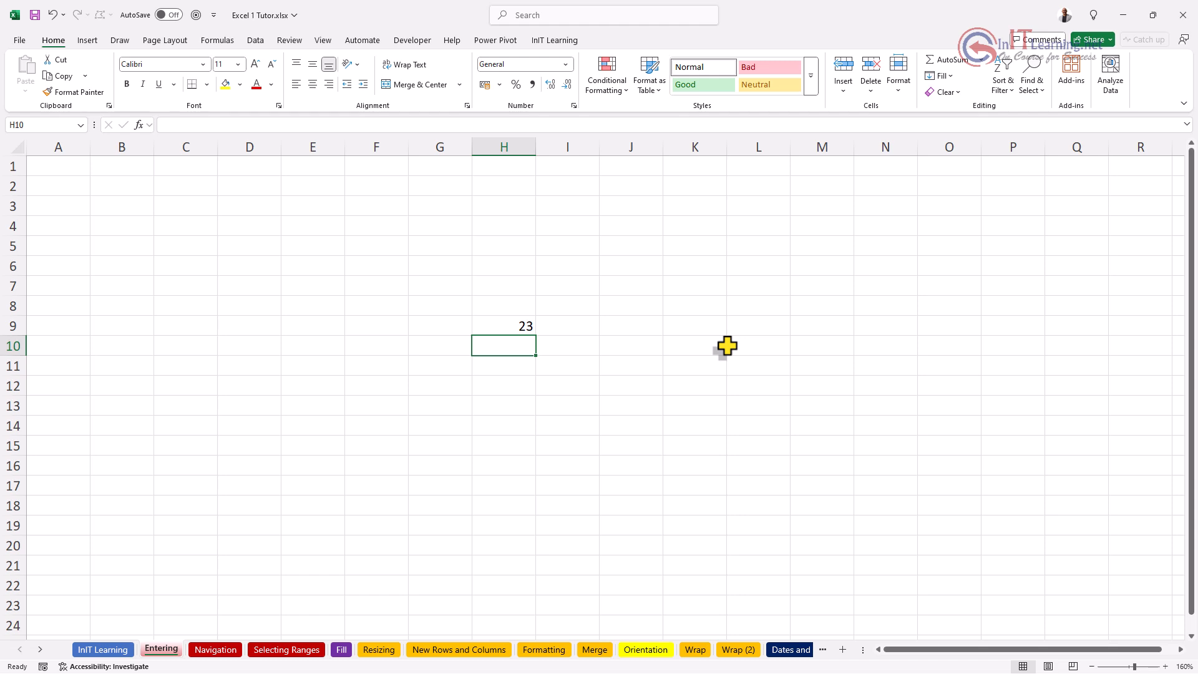
pyautogui.write('45')
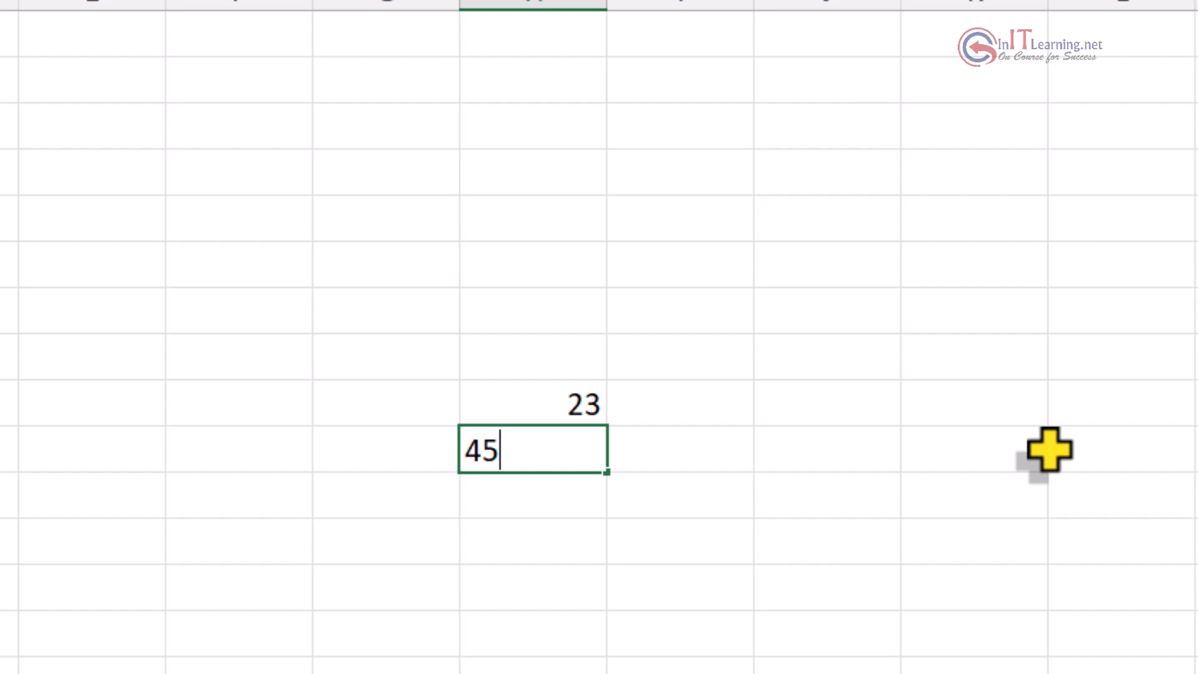
# Step: Commit 45 in H10, enter 23 in I10 and 34 in I9, then select H11
pyautogui.press('Tab')
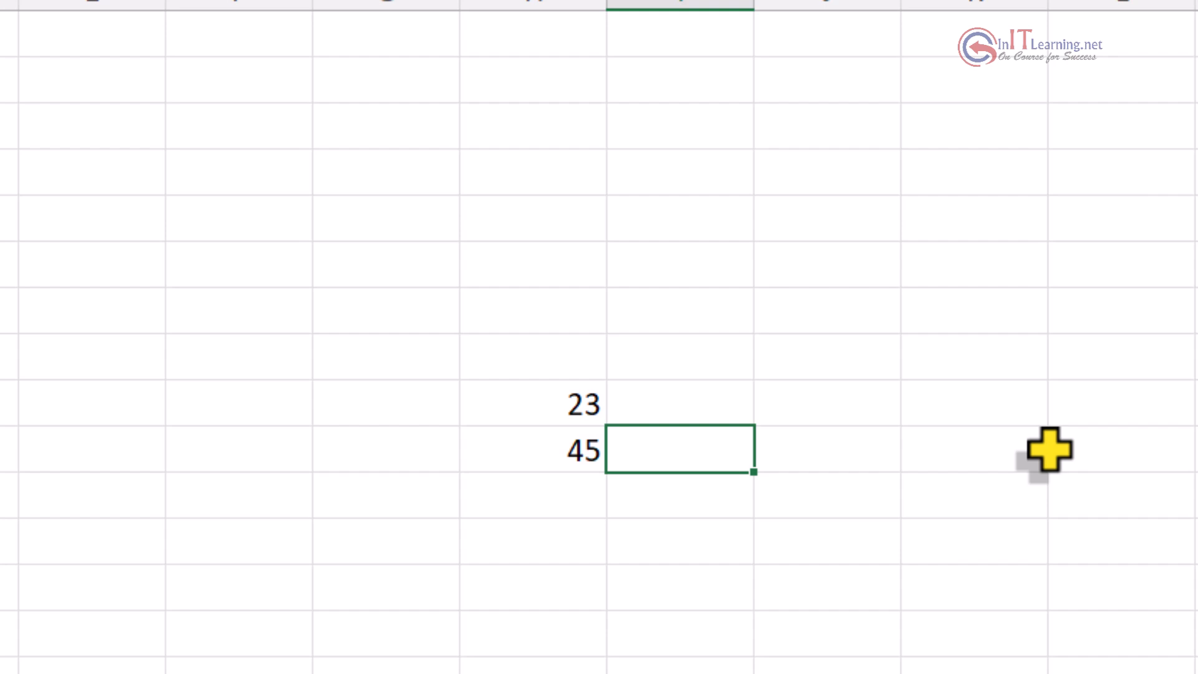
pyautogui.write('23')
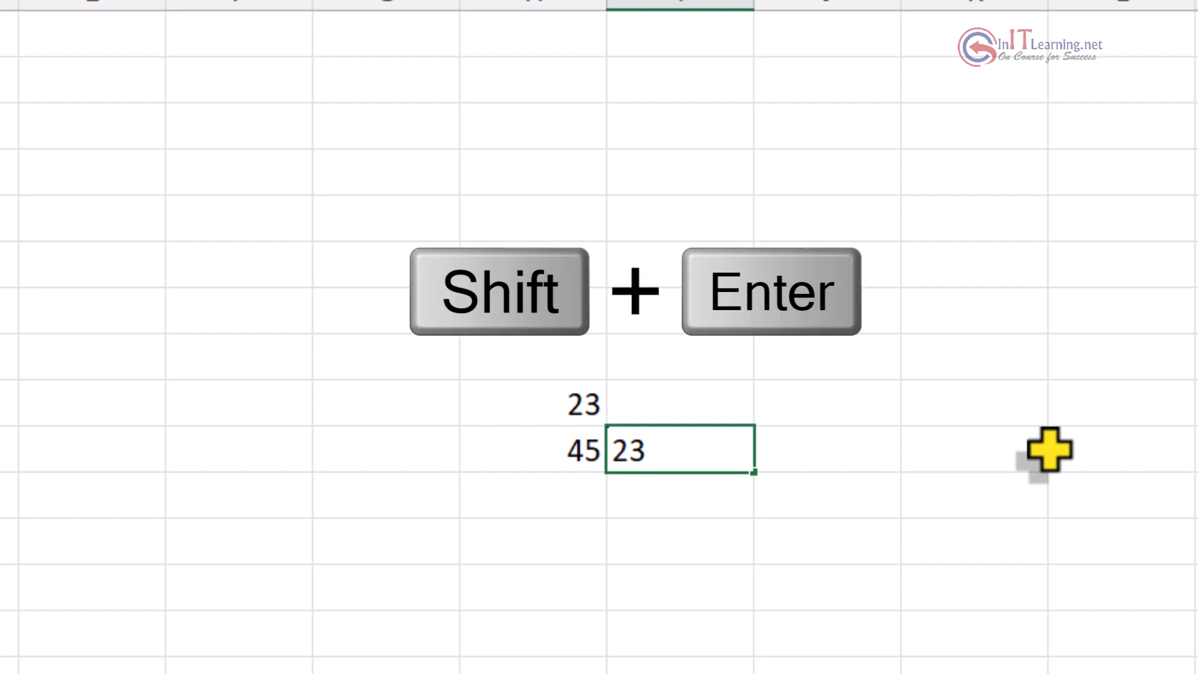
pyautogui.hotkey('shift', 'Return')
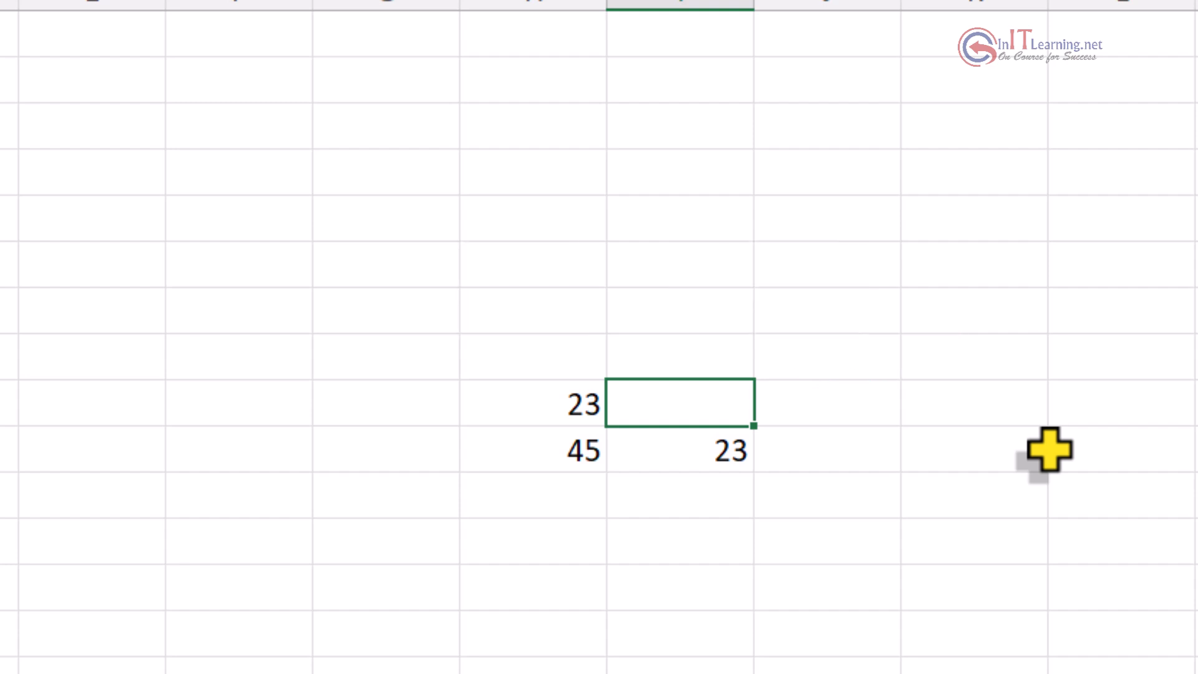
pyautogui.write('34')
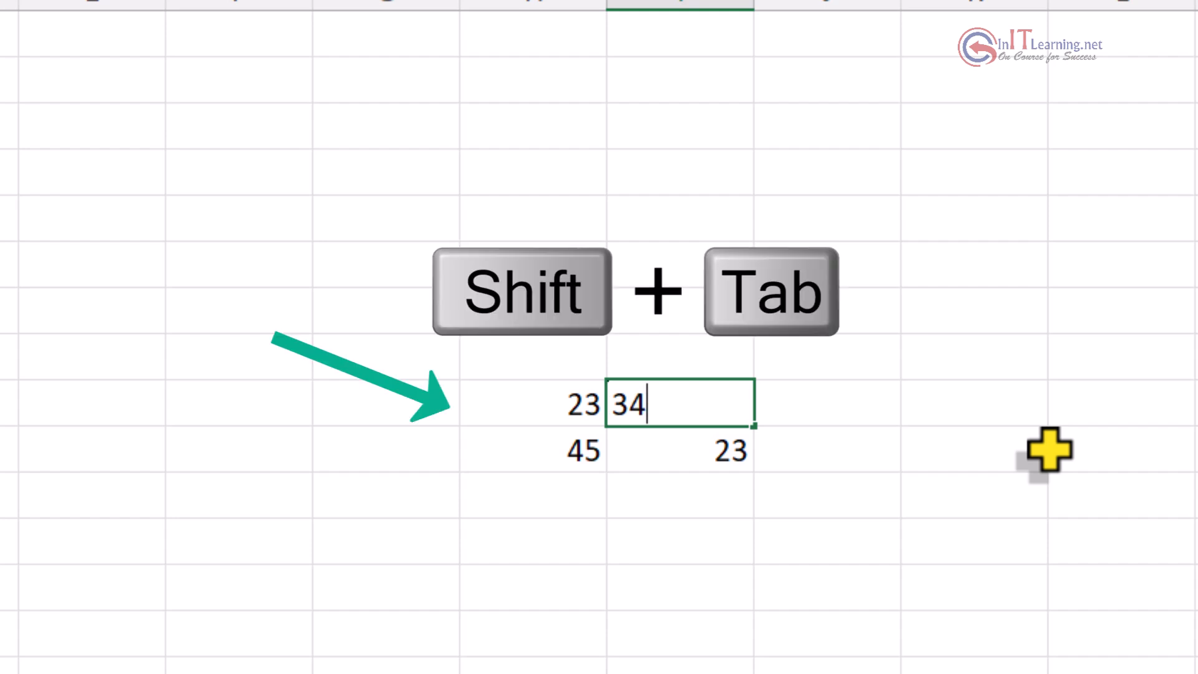
pyautogui.hotkey('shift', 'Tab')
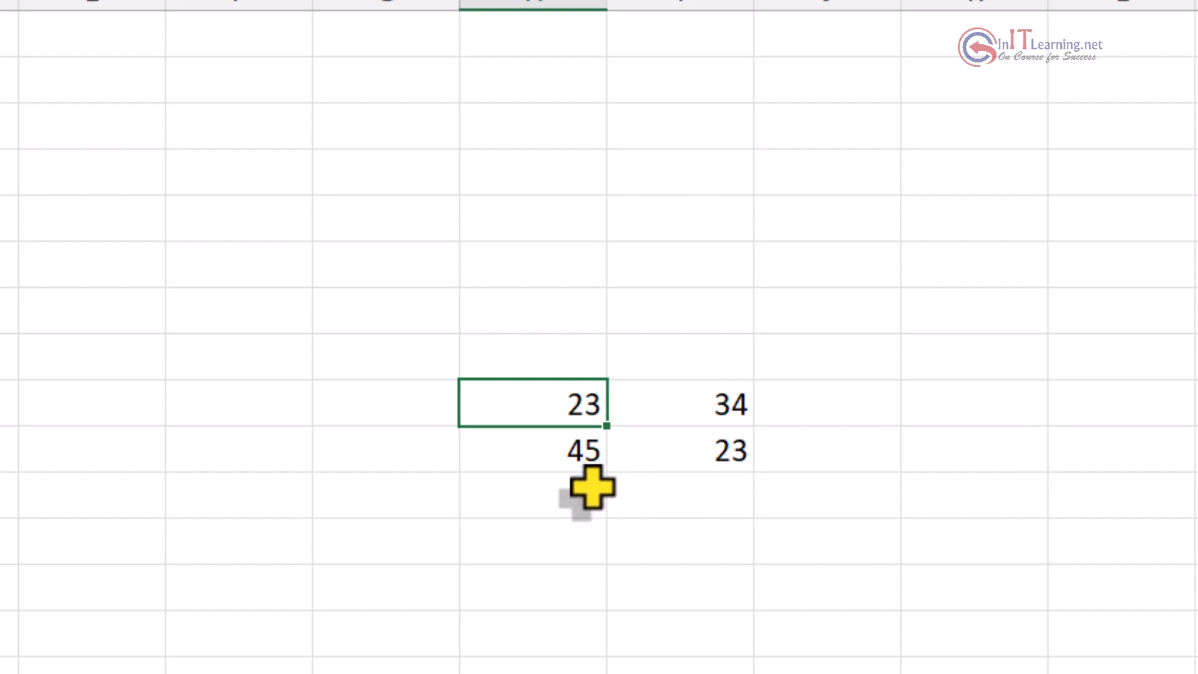
pyautogui.click(540, 491)
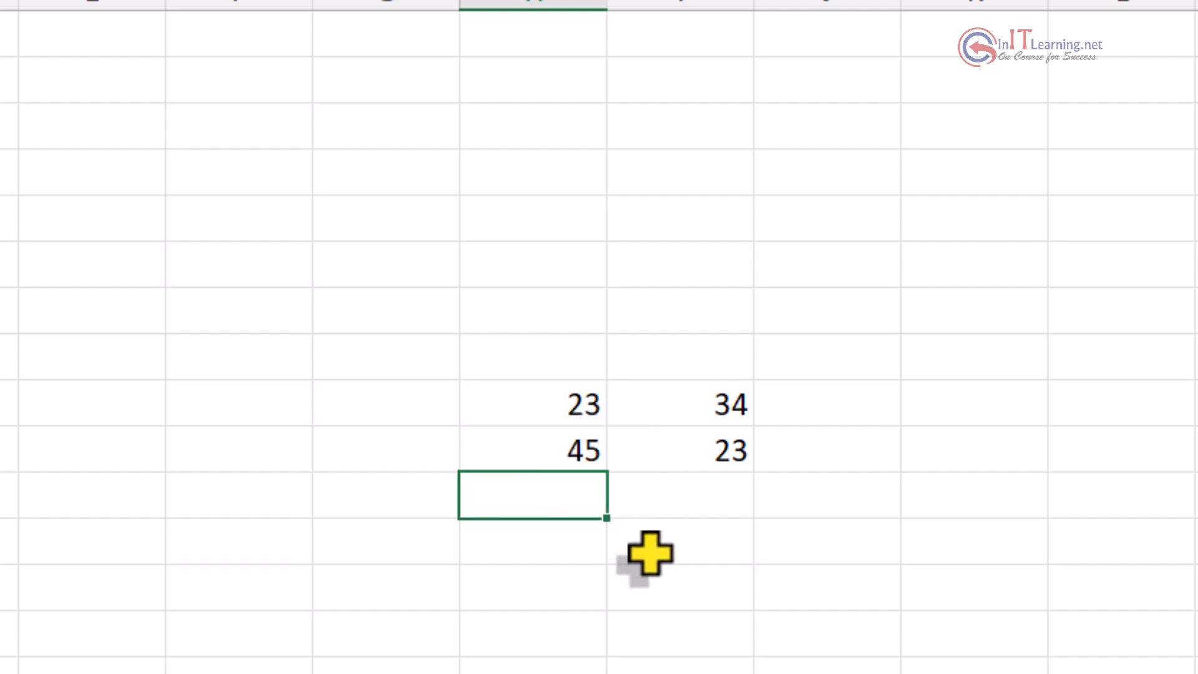
# Step: Enter 12 in H11 with Ctrl+Enter, then select I11 beside it
pyautogui.write('12')
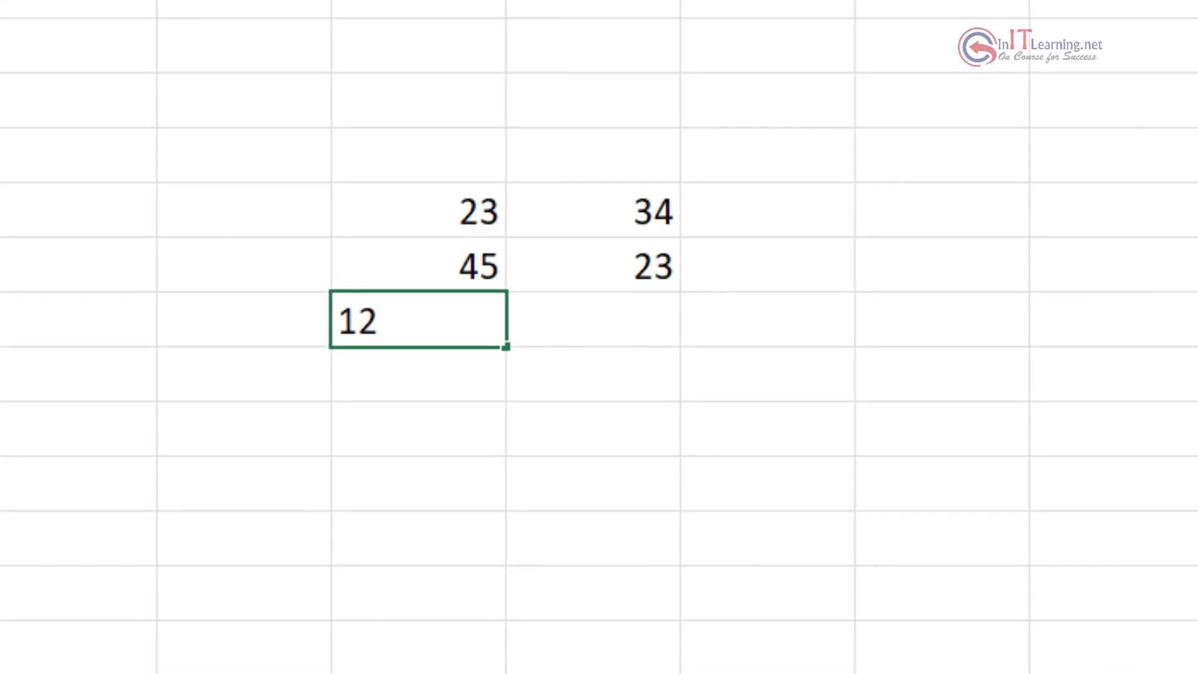
pyautogui.hotkey('ctrl', 'Return')
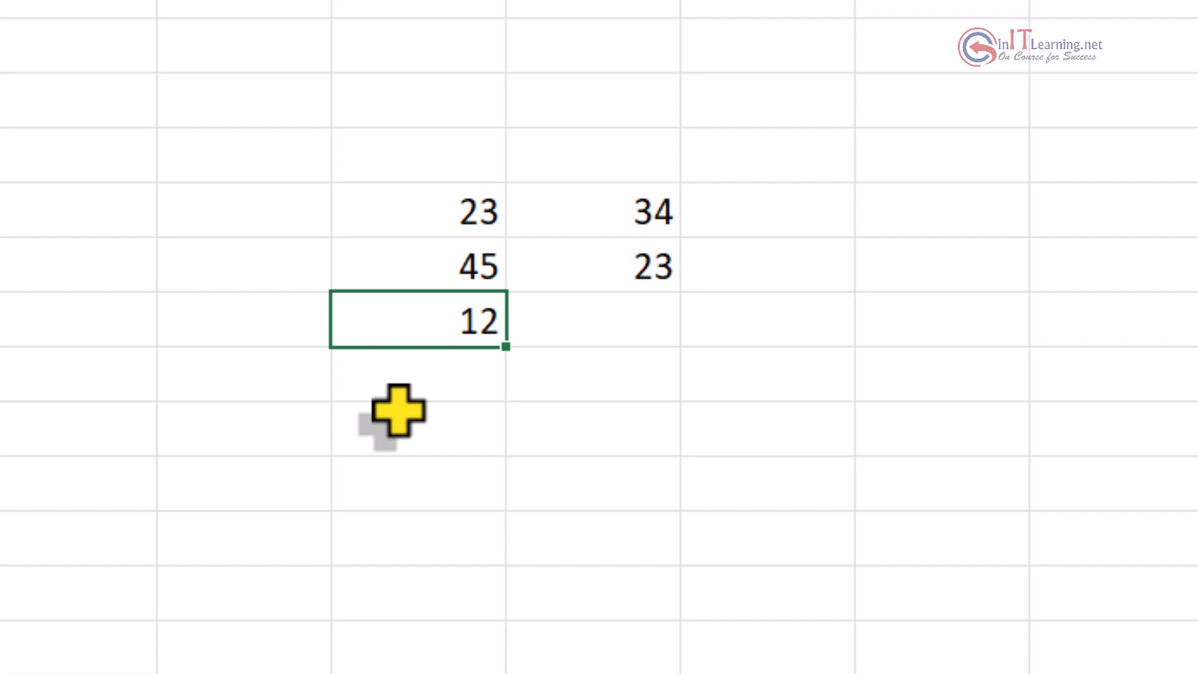
pyautogui.click(585, 318)
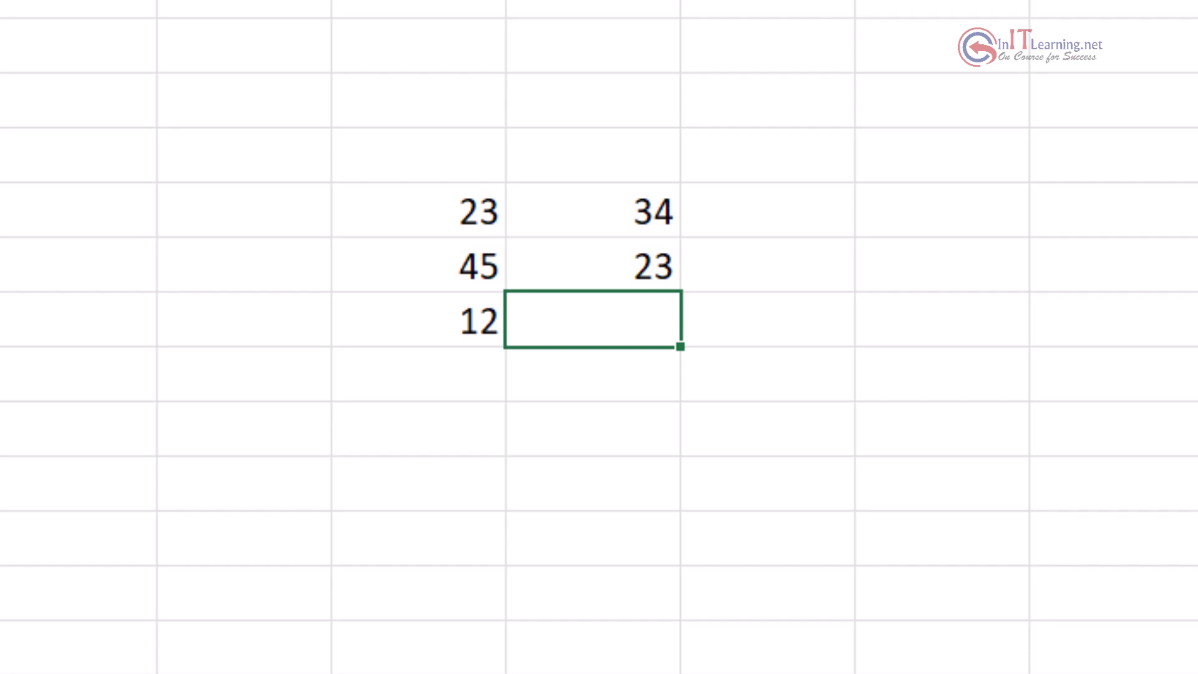
# Step: Enter 34 in I11 with Ctrl+Enter, keeping the cell selected
pyautogui.write('34')
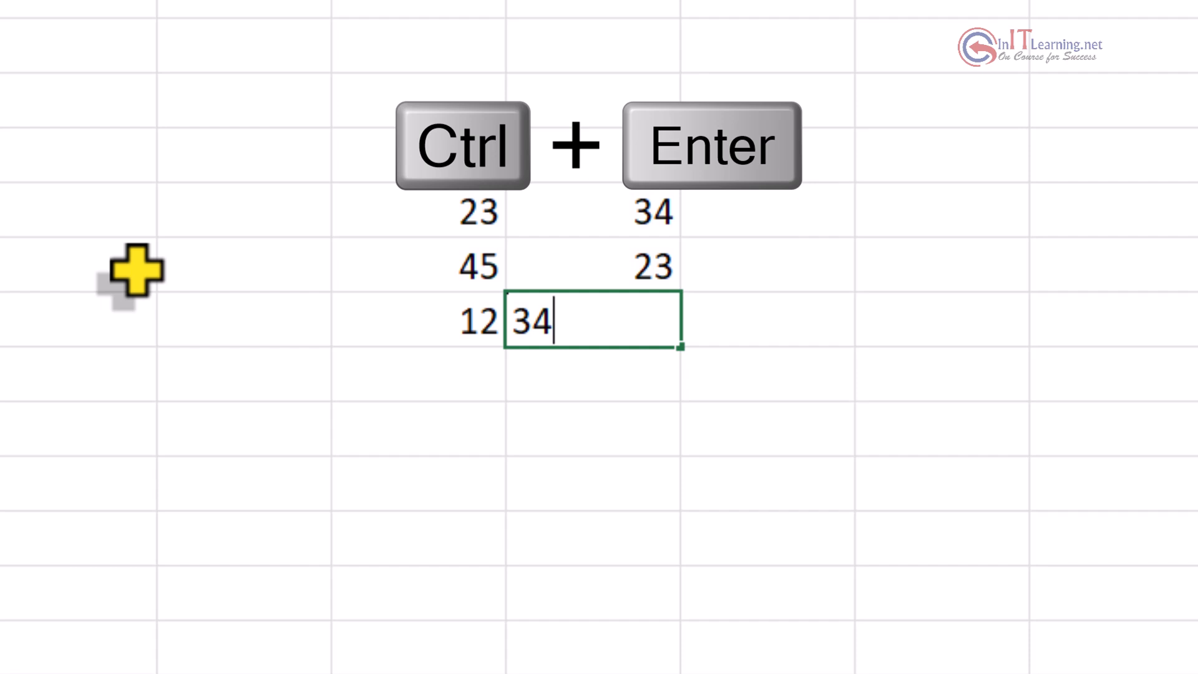
pyautogui.hotkey('ctrl', 'Return')
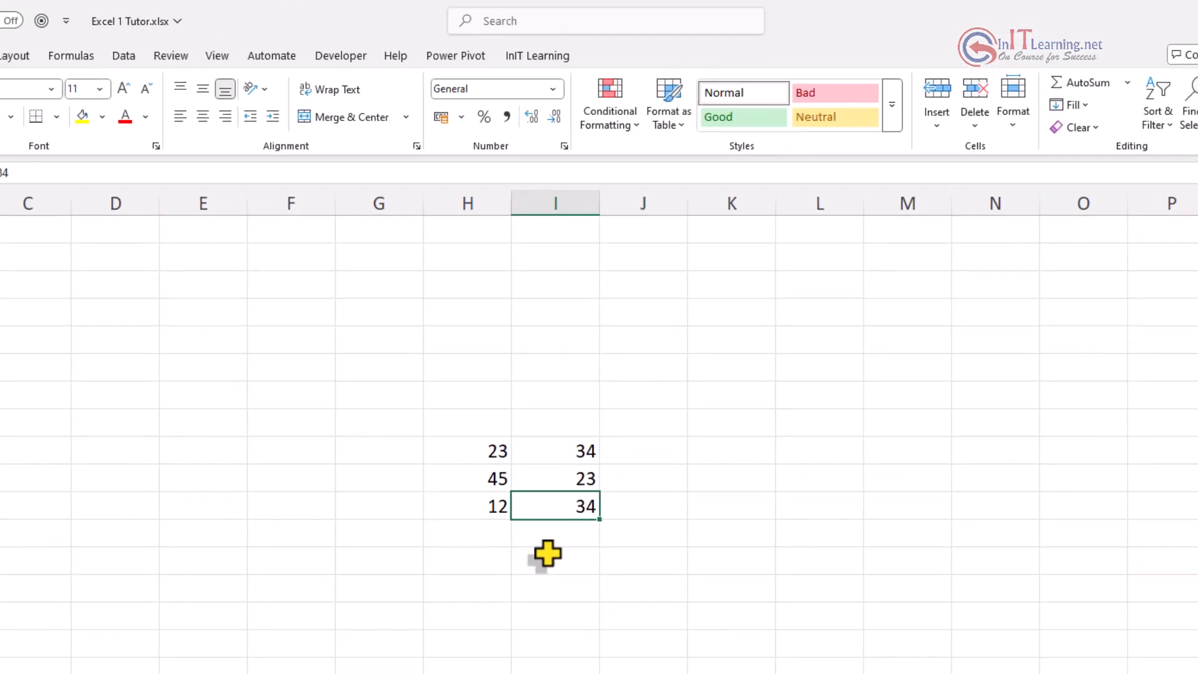
pyautogui.press('Return')
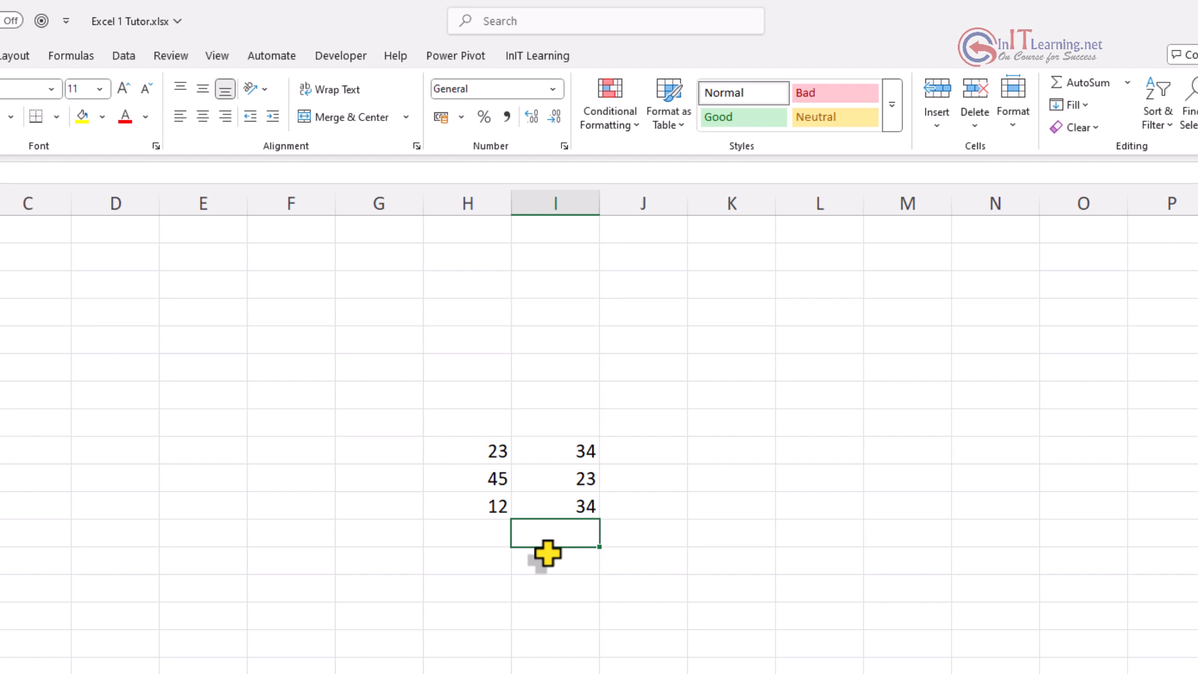
pyautogui.click(547, 553)
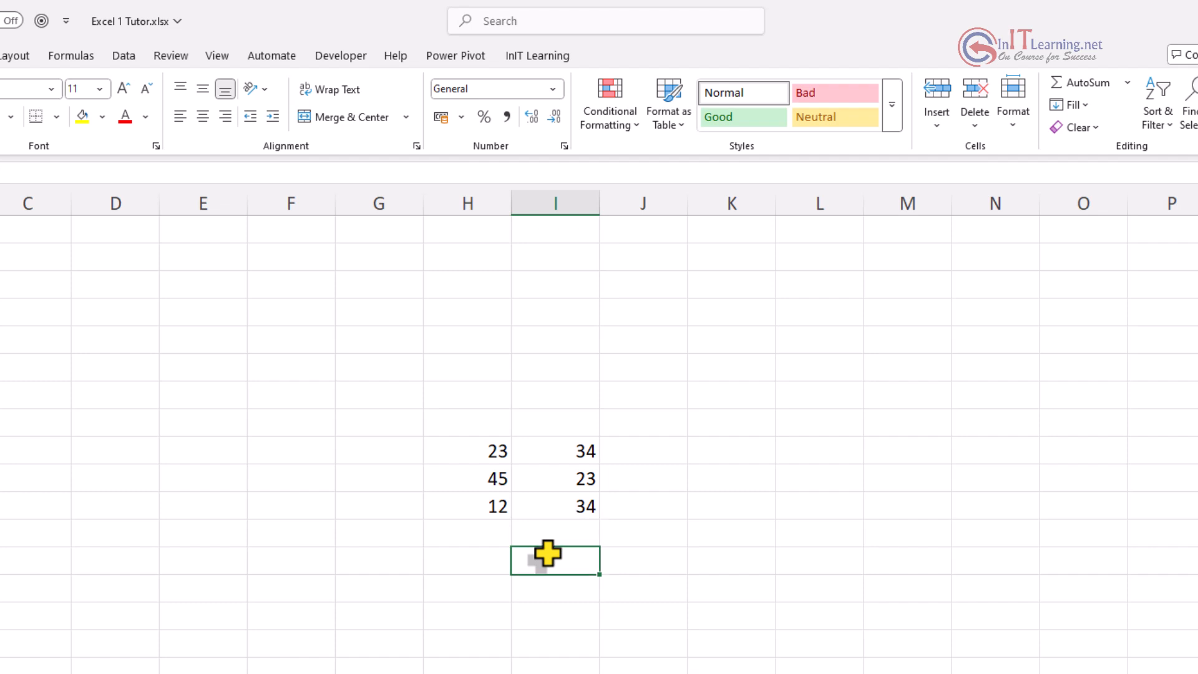
pyautogui.press('Down')
pyautogui.press('Down')
pyautogui.press('Up')
pyautogui.press('Up')
pyautogui.press('Up')
pyautogui.press('Up')
pyautogui.press('Up')
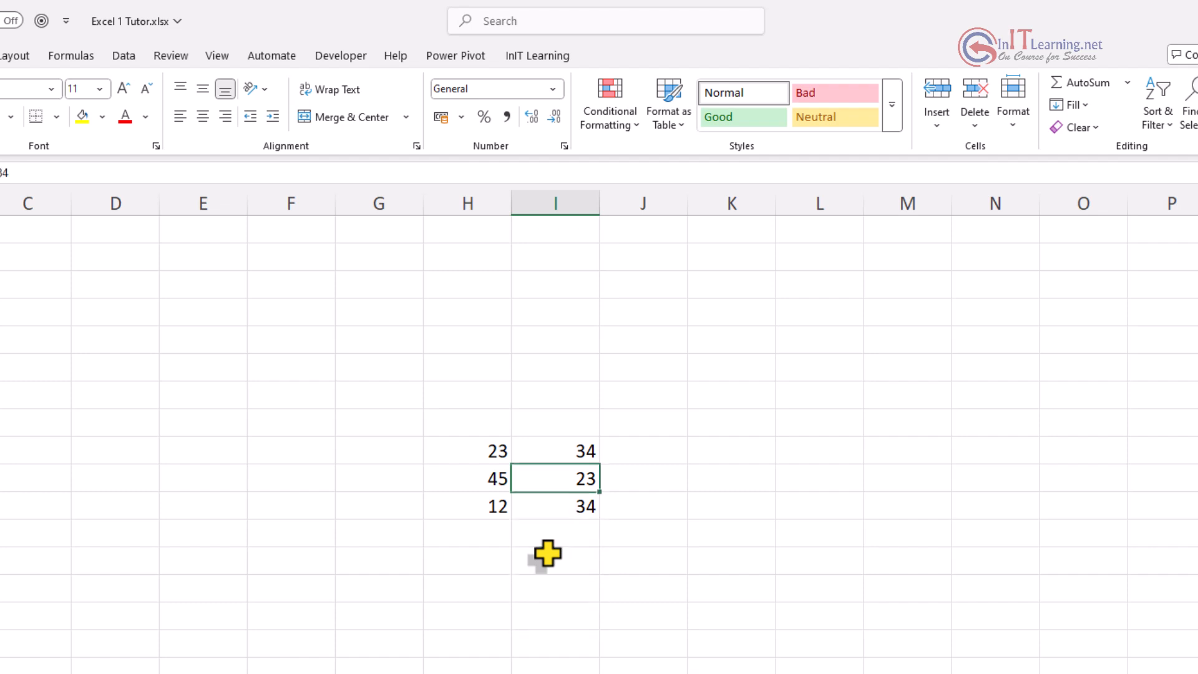
pyautogui.press('Left')
pyautogui.press('Left')
pyautogui.press('Left')
pyautogui.press('Left')
pyautogui.press('Right')
pyautogui.press('Right')
pyautogui.press('Right')
pyautogui.press('Right')
pyautogui.press('Right')
pyautogui.press('Right')
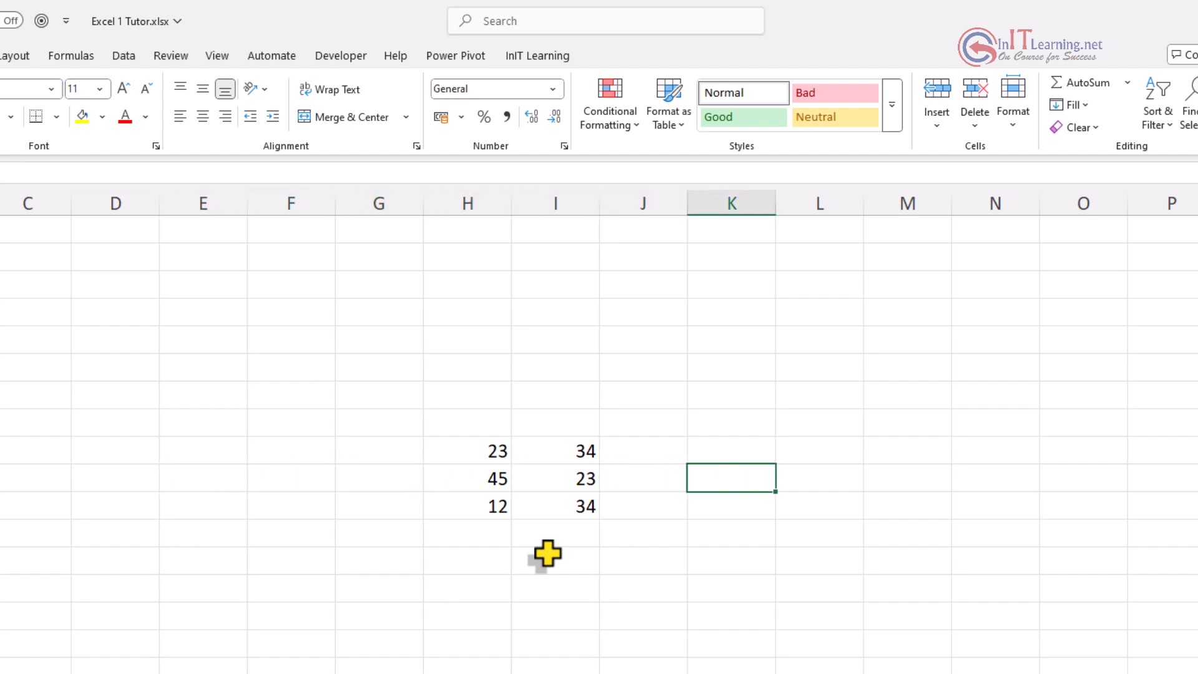
pyautogui.press('Left')
pyautogui.press('Left')
pyautogui.press('Left')
pyautogui.press('Left')
pyautogui.press('Up')
pyautogui.press('Up')
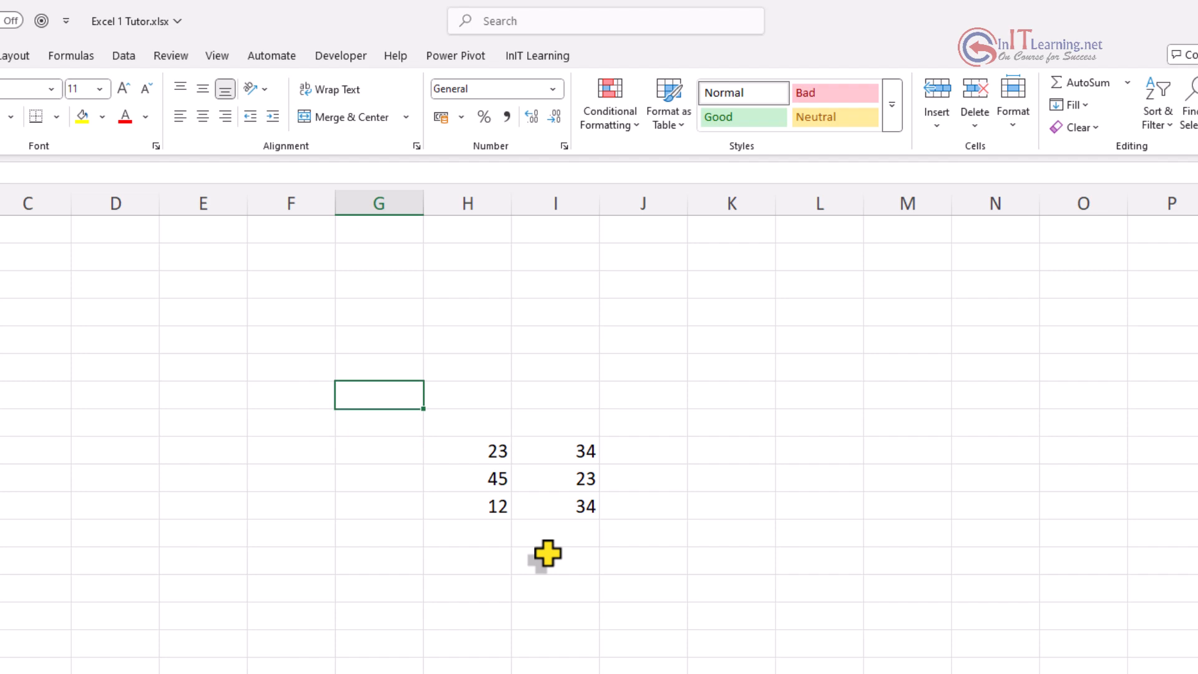
pyautogui.press('Down')
pyautogui.press('Down')
pyautogui.press('Down')
pyautogui.press('Right')
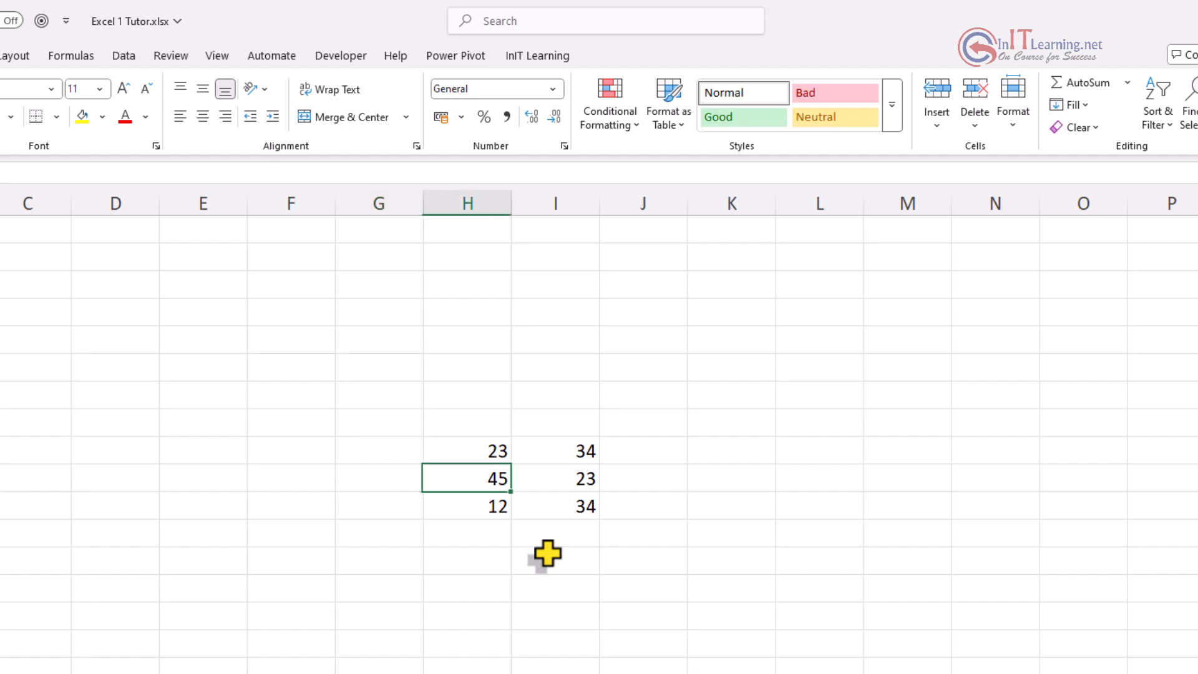
pyautogui.press('Right')
pyautogui.press('Right')
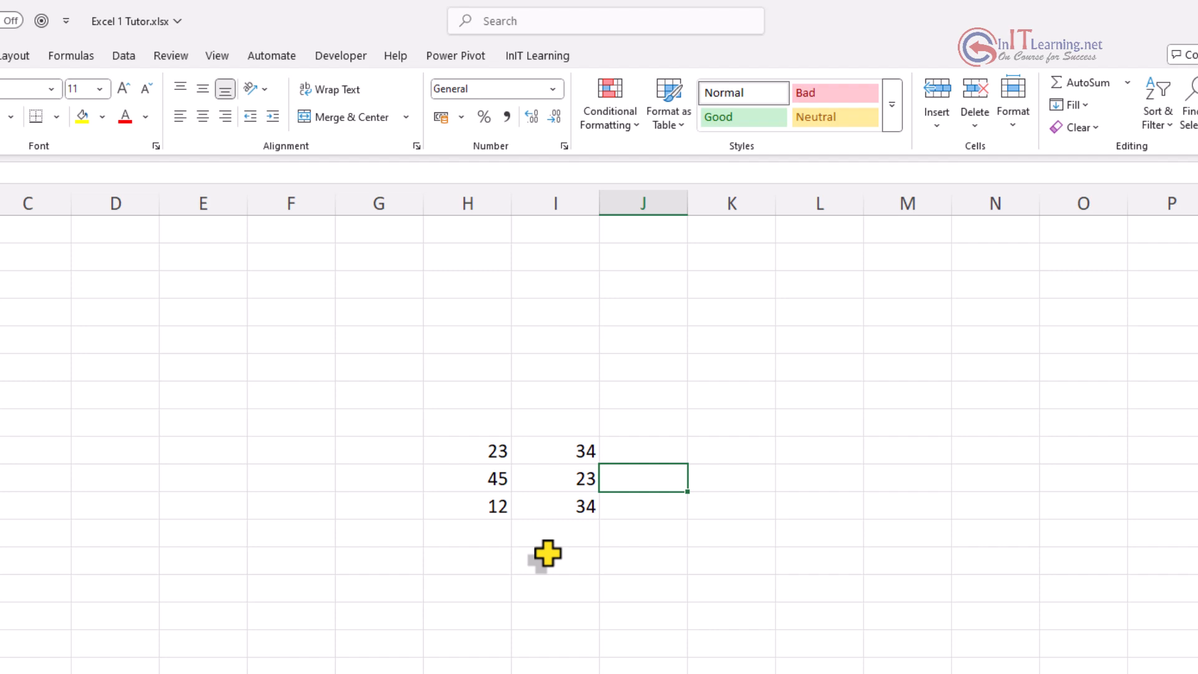
pyautogui.press('Left')
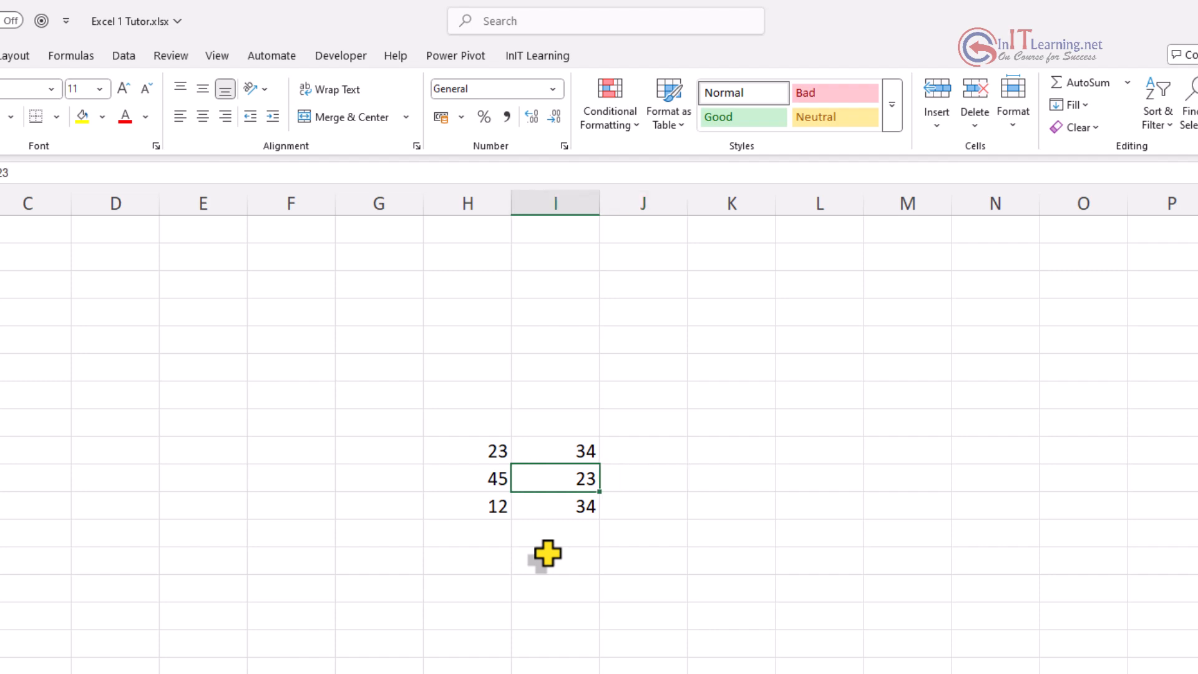
pyautogui.press('Left')
pyautogui.press('Left')
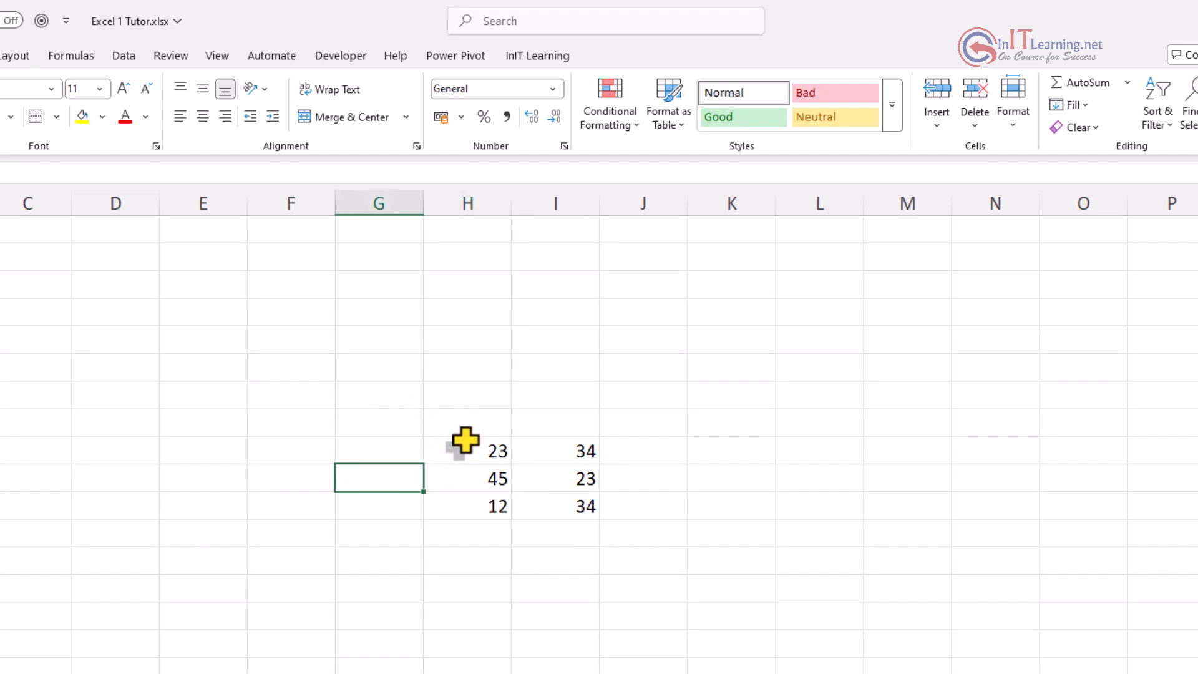
pyautogui.click(560, 532)
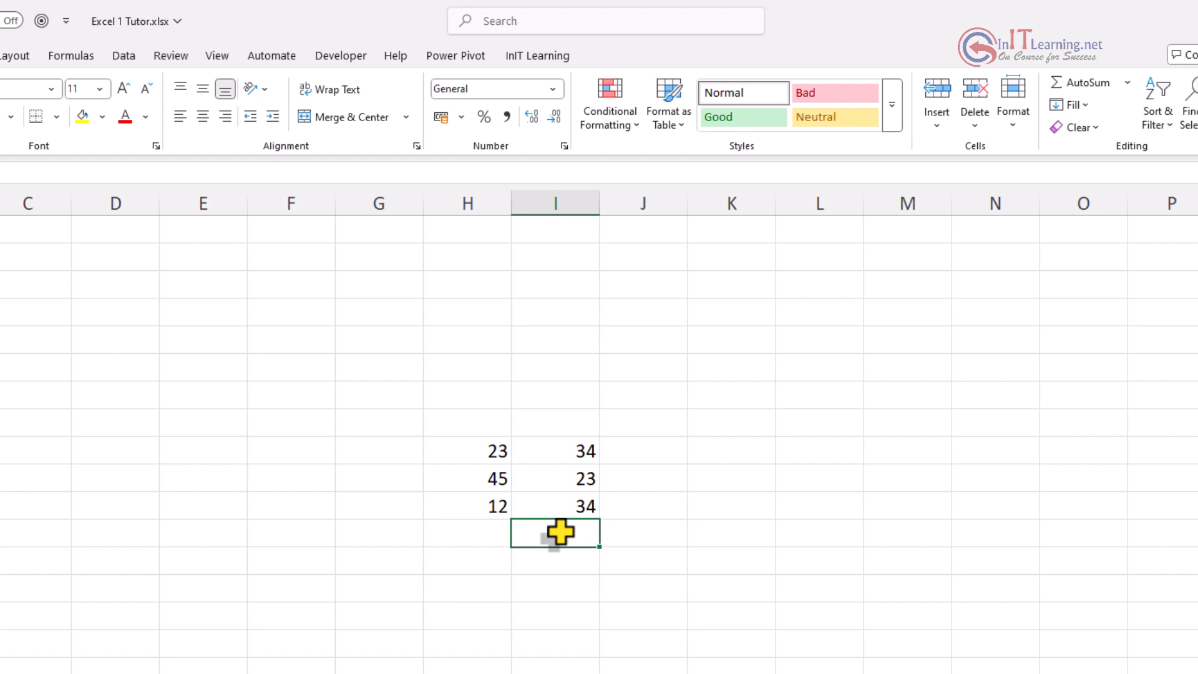
pyautogui.write('23')
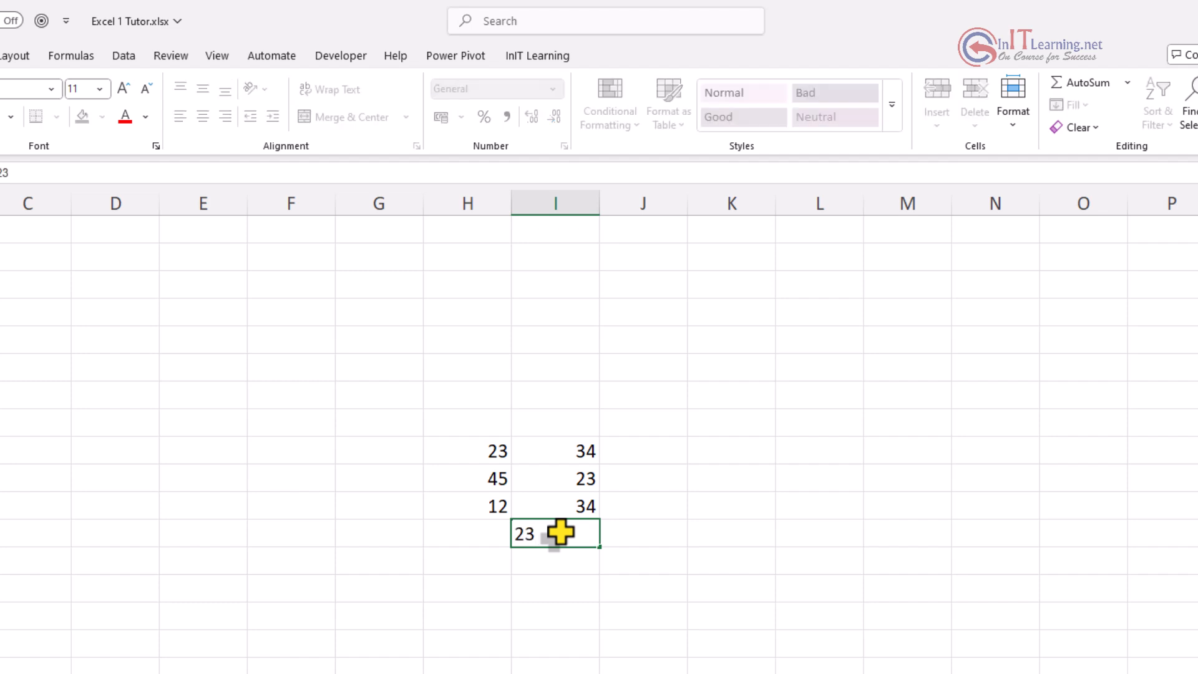
pyautogui.hotkey('ctrl', 'Return')
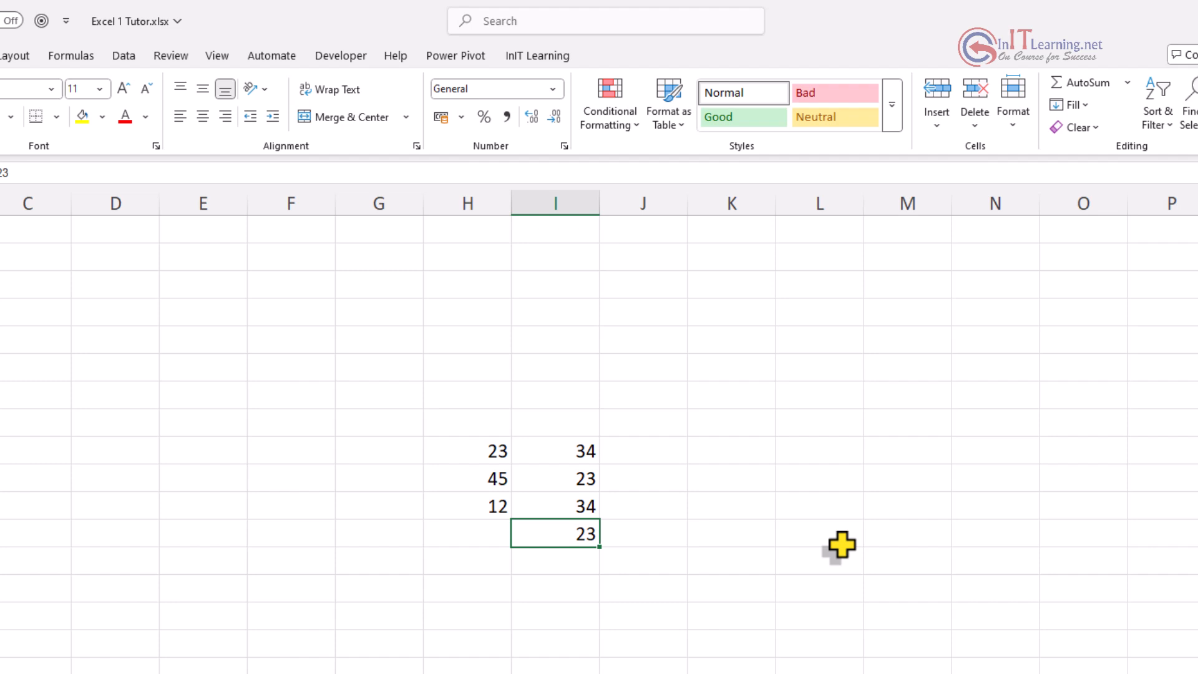
pyautogui.press('BackSpace')
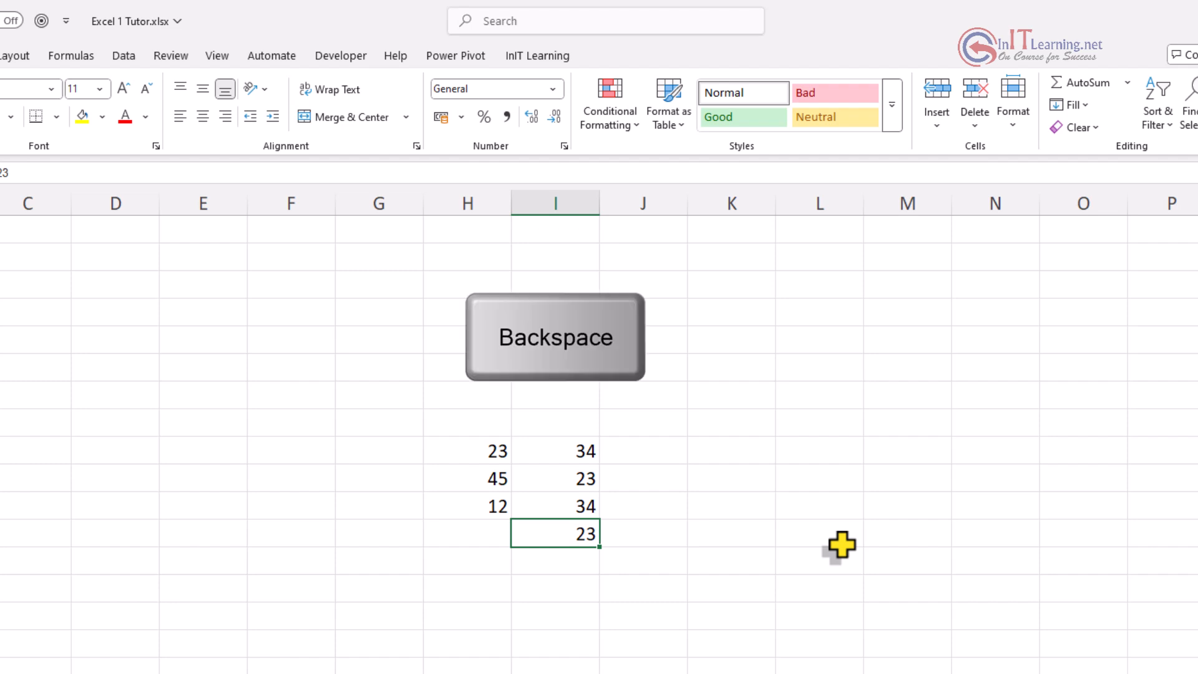
pyautogui.press('BackSpace')
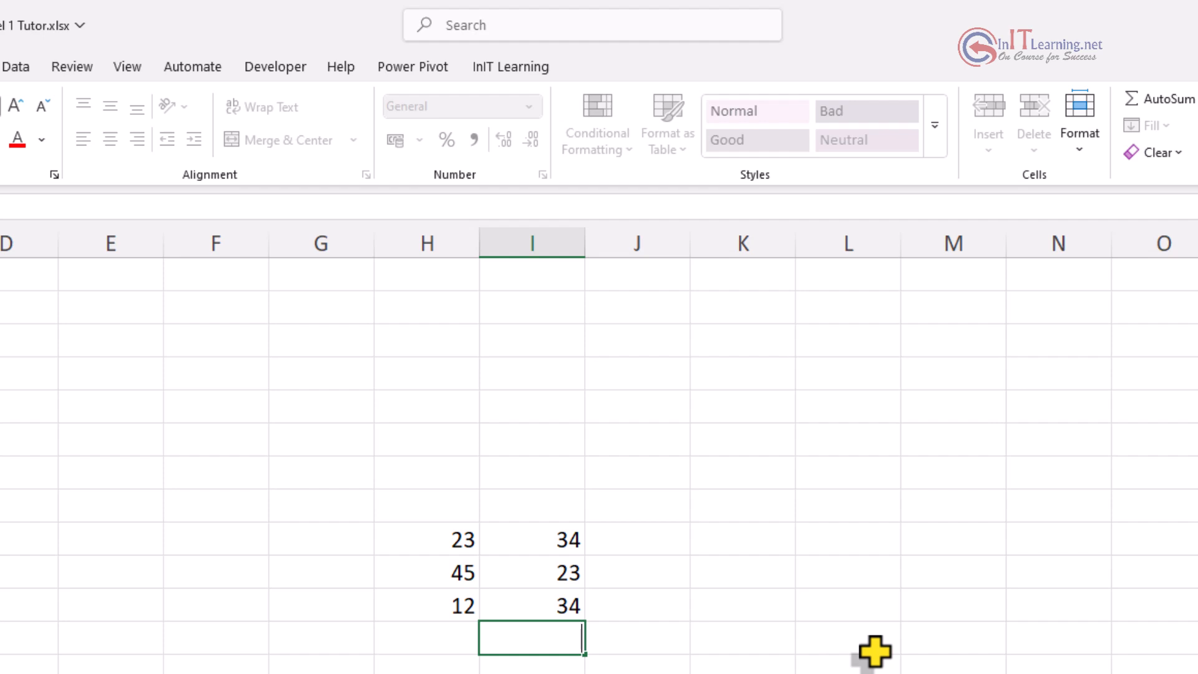
pyautogui.write('23')
pyautogui.hotkey('ctrl', 'Return')
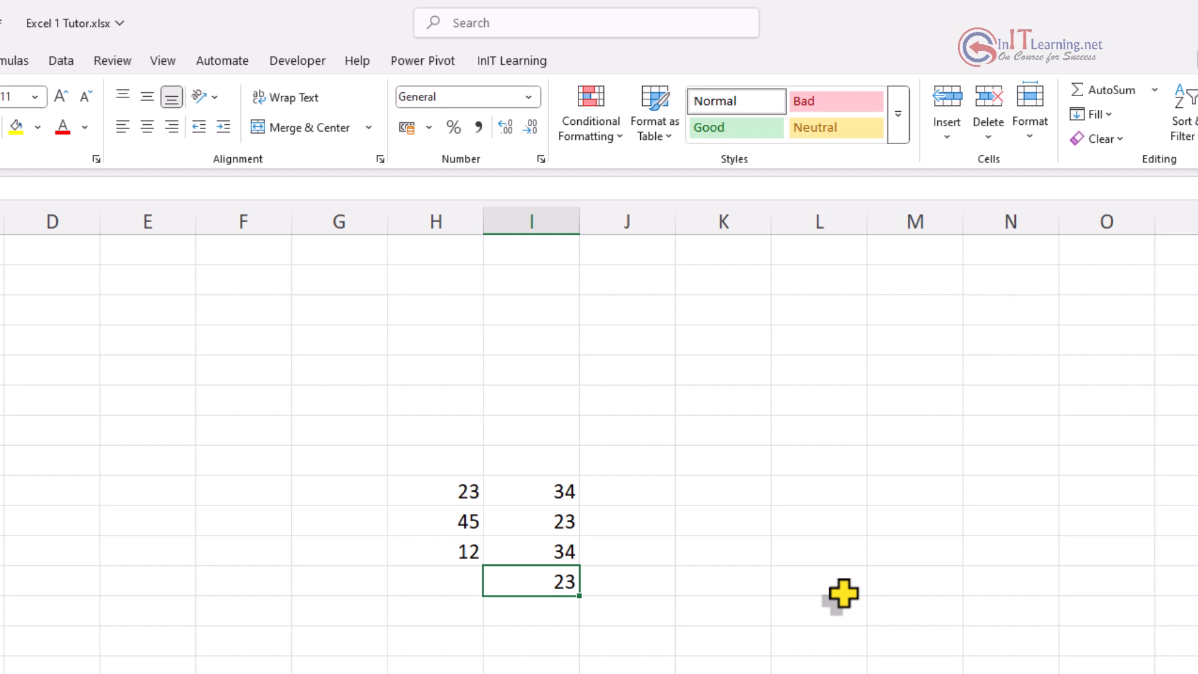
pyautogui.press('Delete')
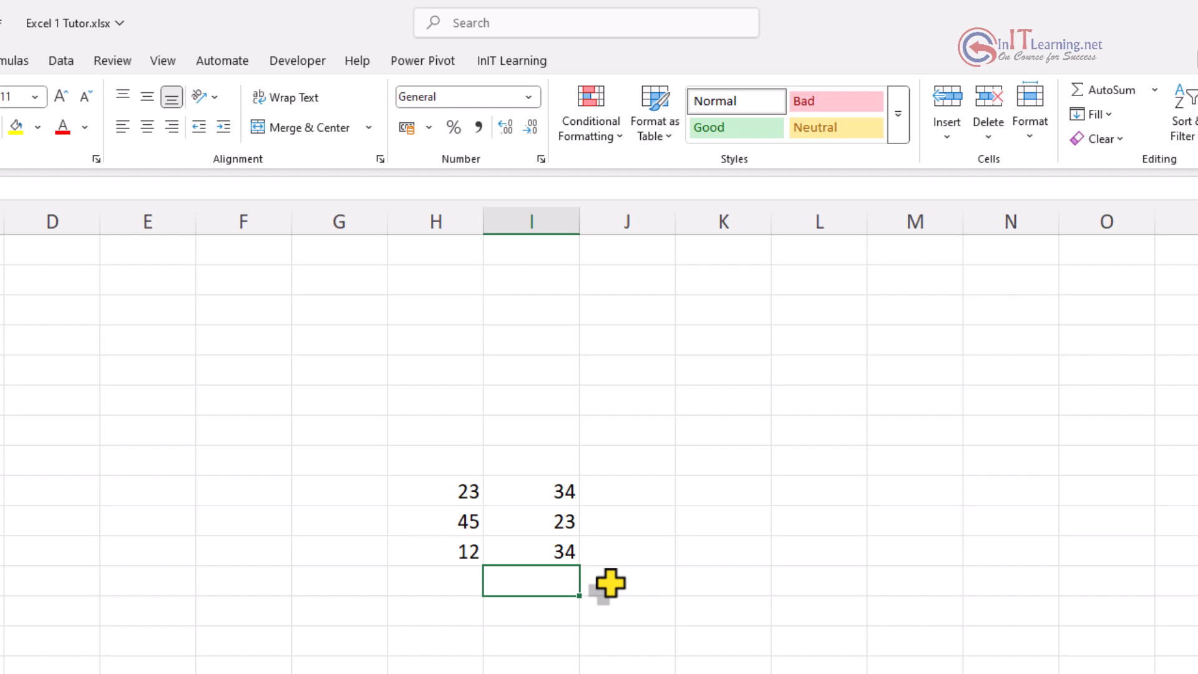
pyautogui.click(536, 549)
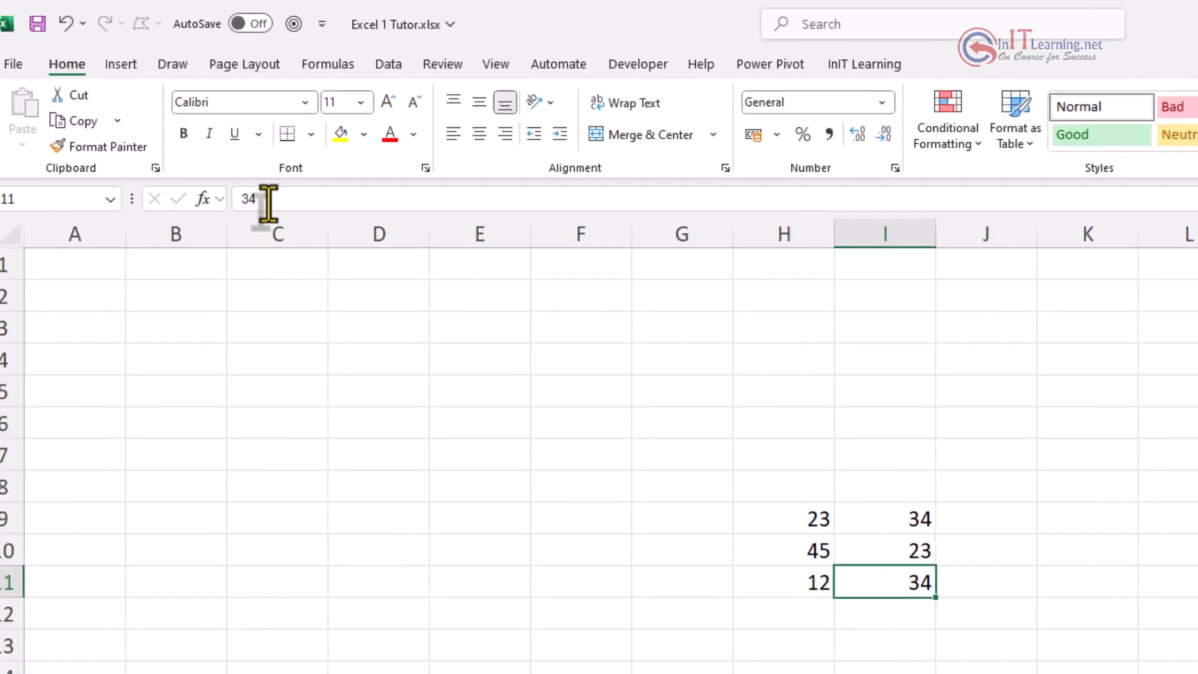
pyautogui.click(282, 199)
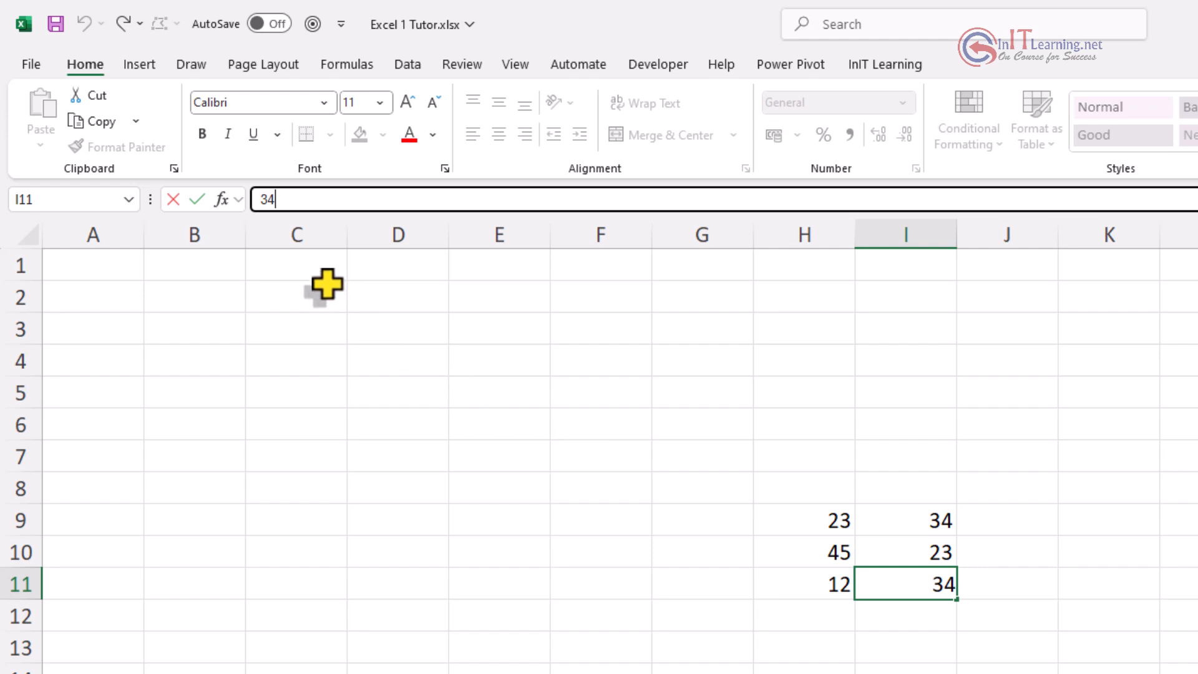
pyautogui.write('00')
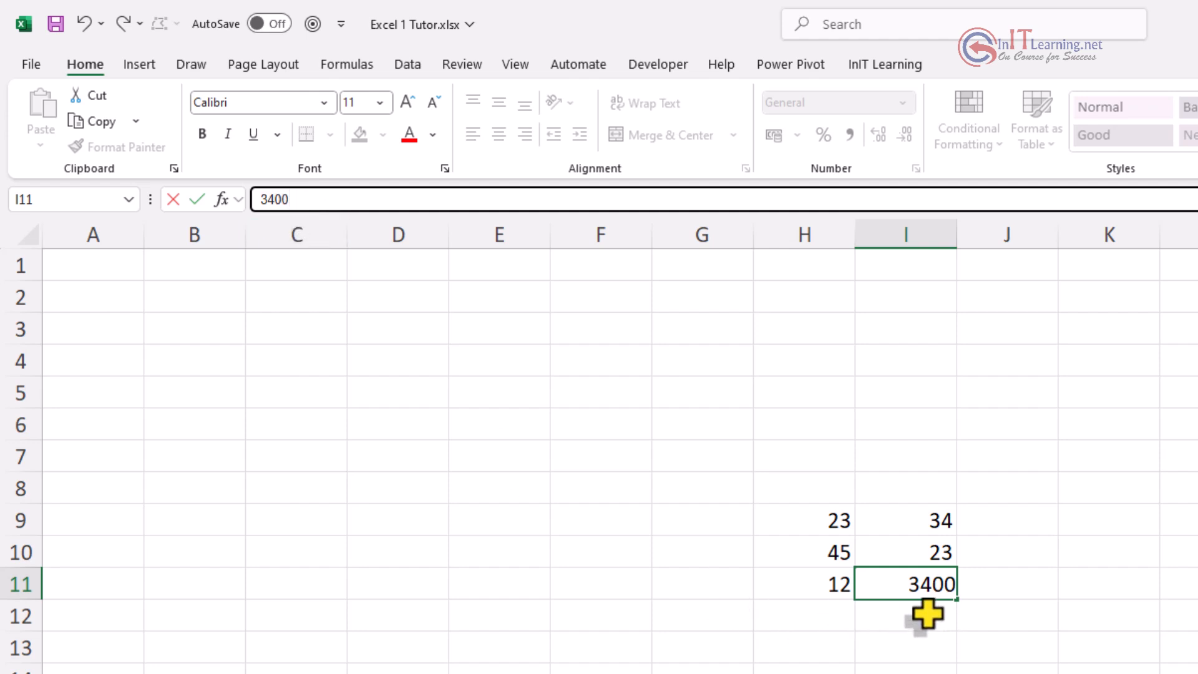
pyautogui.press('Escape')
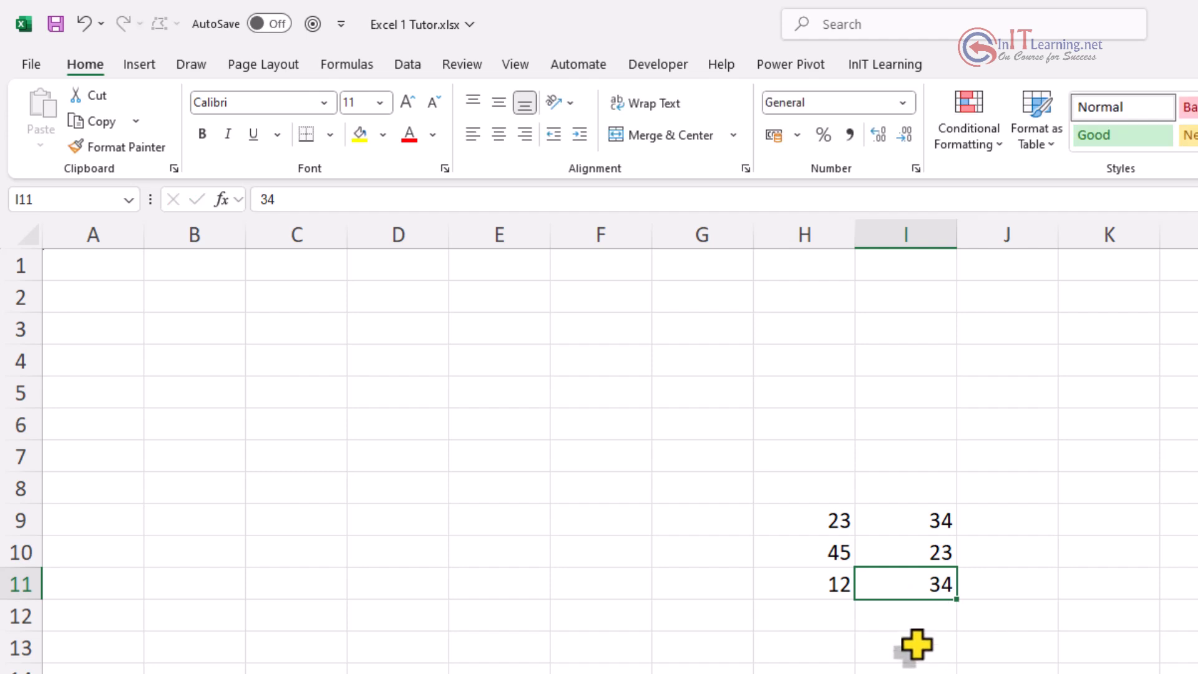
# Step: Toggle I11 into and out of edit mode by double-click and F2, ending in edit mode
pyautogui.doubleClick(940, 584)
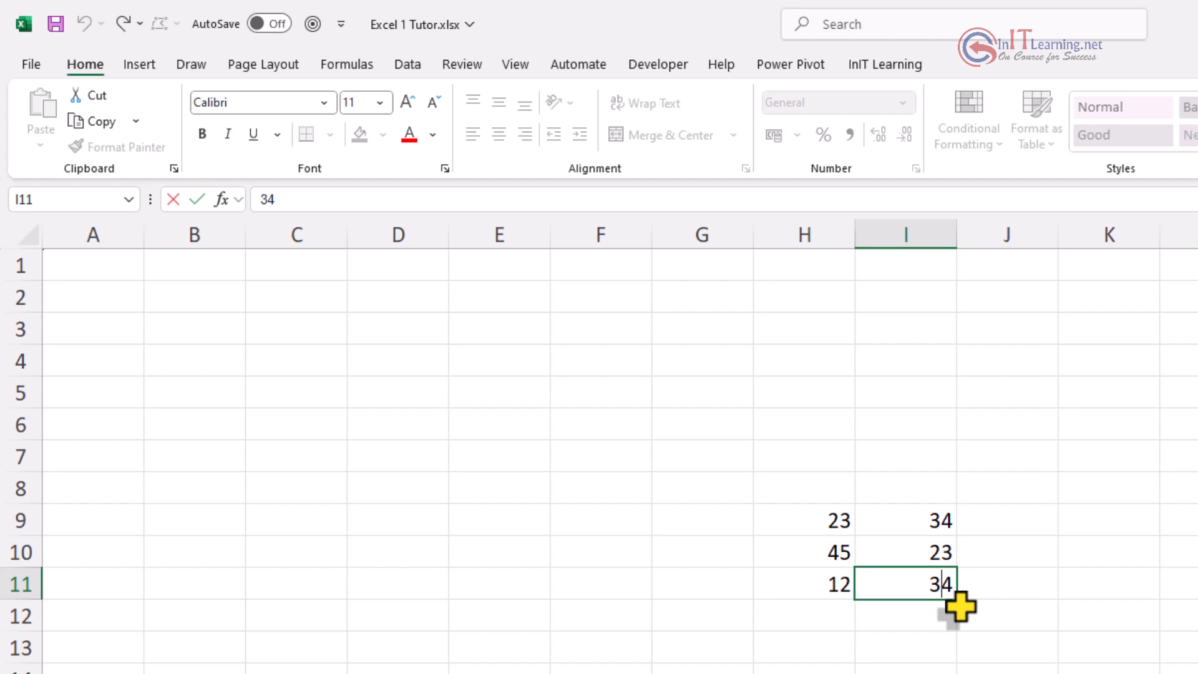
pyautogui.press('Escape')
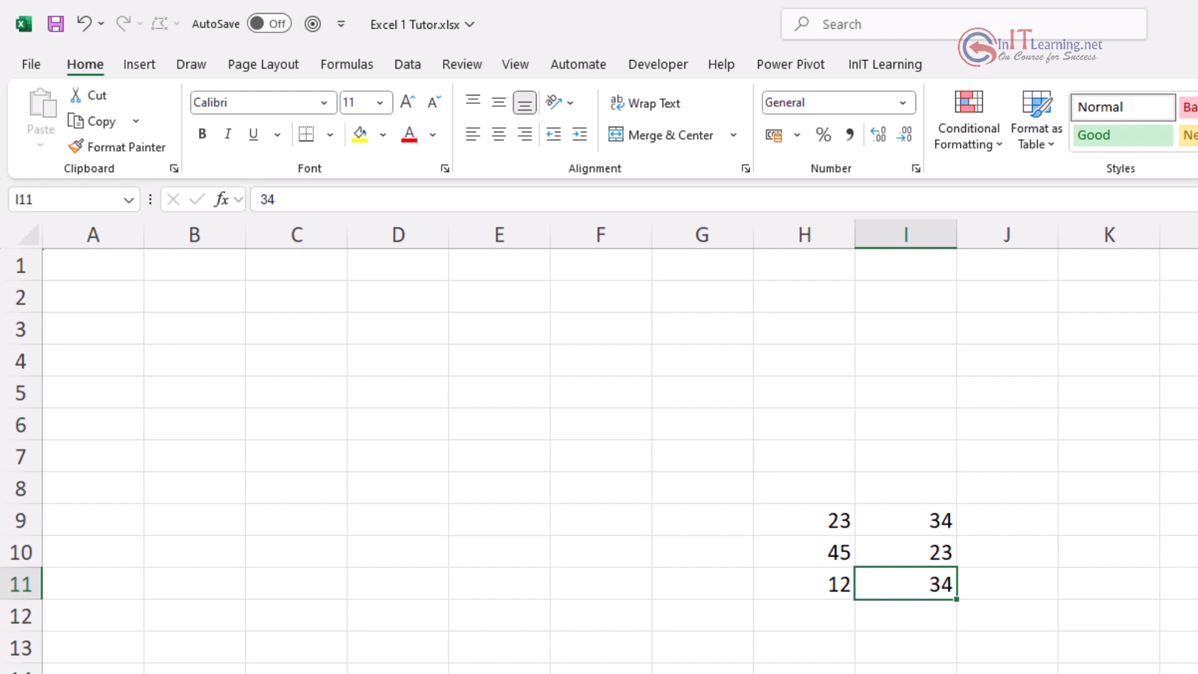
pyautogui.press('F2')
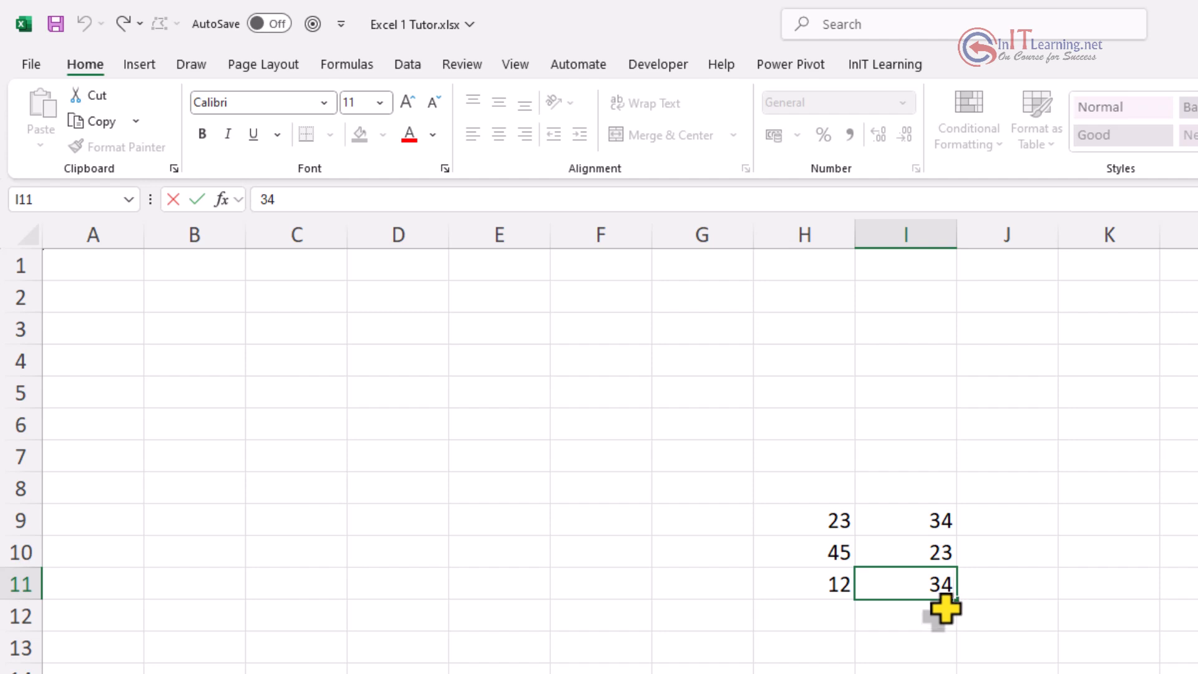
pyautogui.press('Escape')
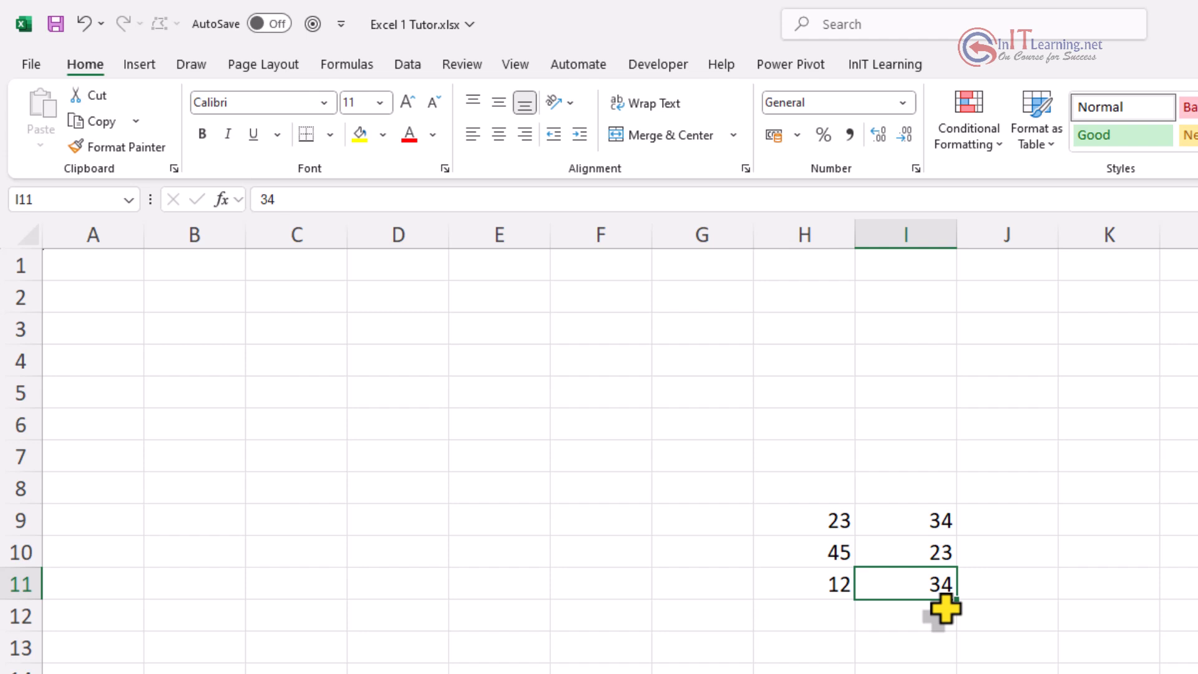
pyautogui.press('F2')
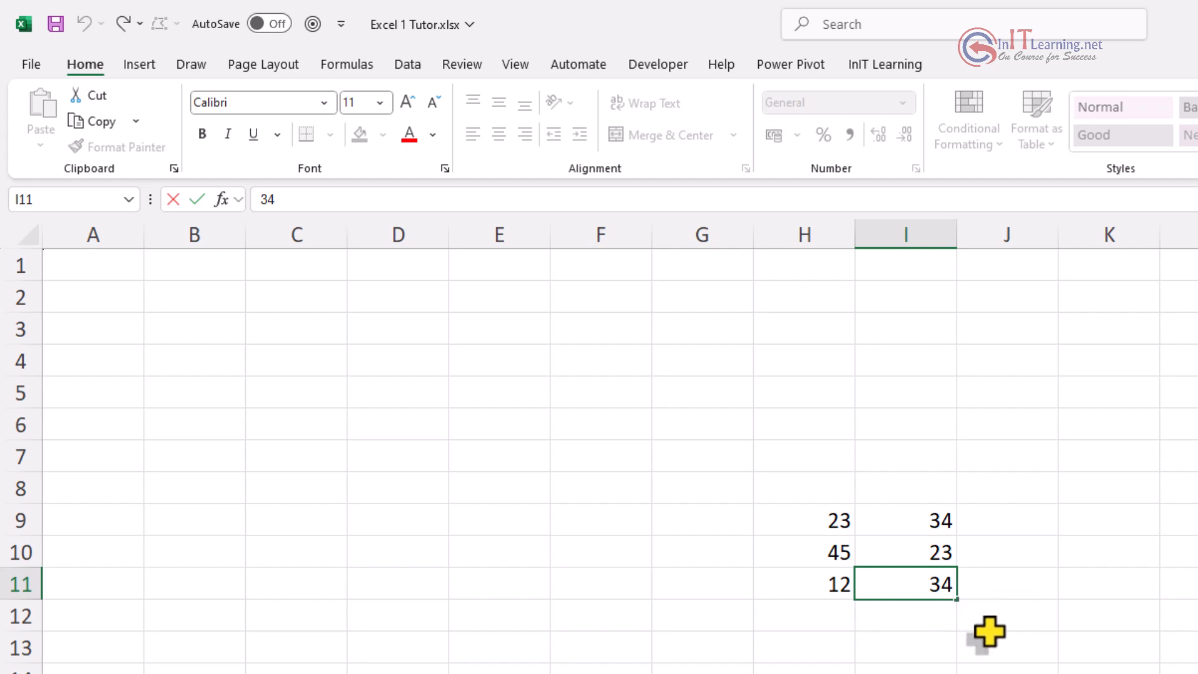
# Step: Twice change I11 to 3400 and discard it, using the formula-bar Cancel and Esc
pyautogui.write('00')
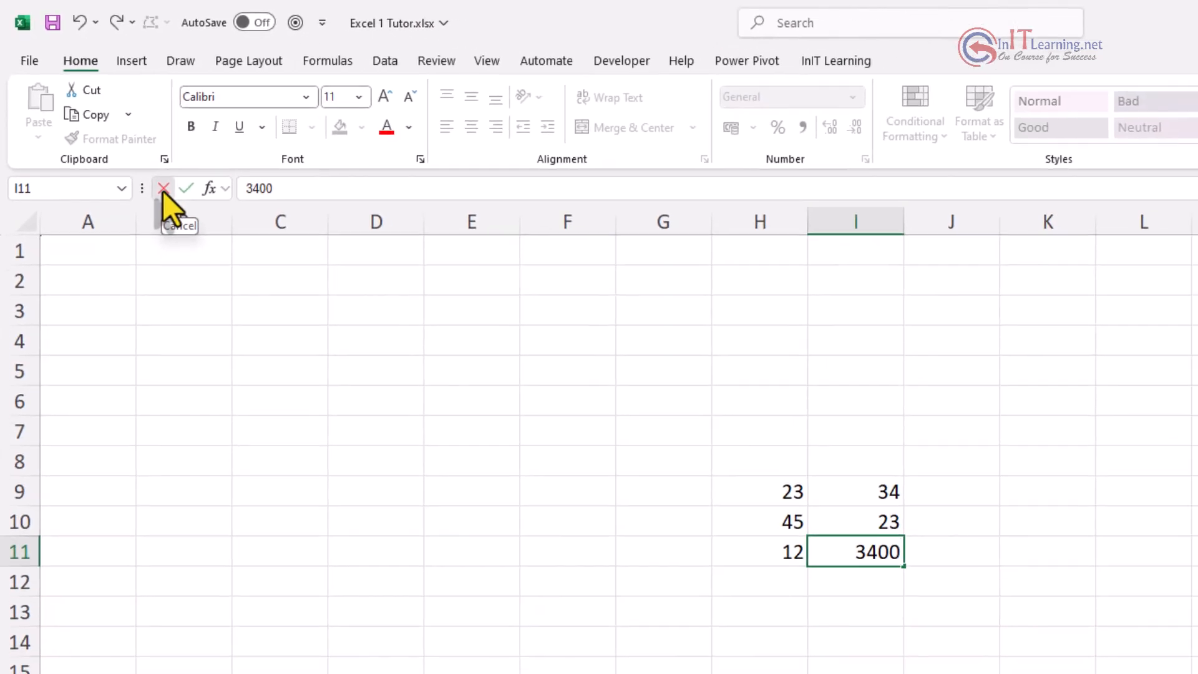
pyautogui.click(396, 458)
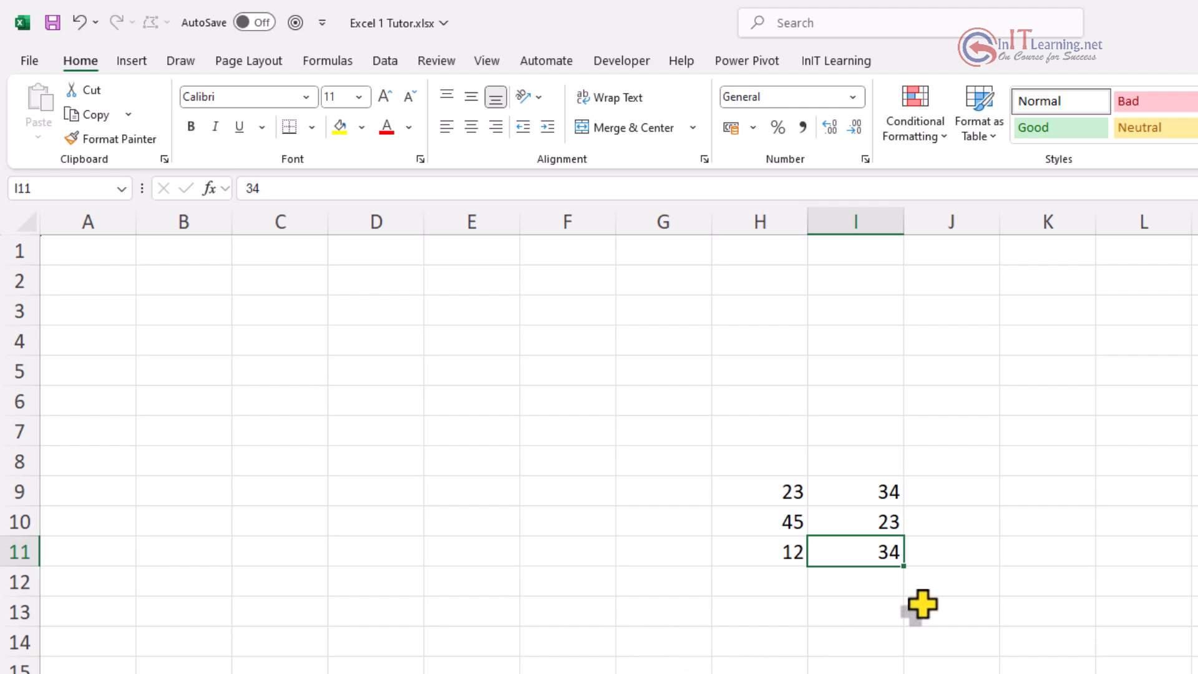
pyautogui.press('F2')
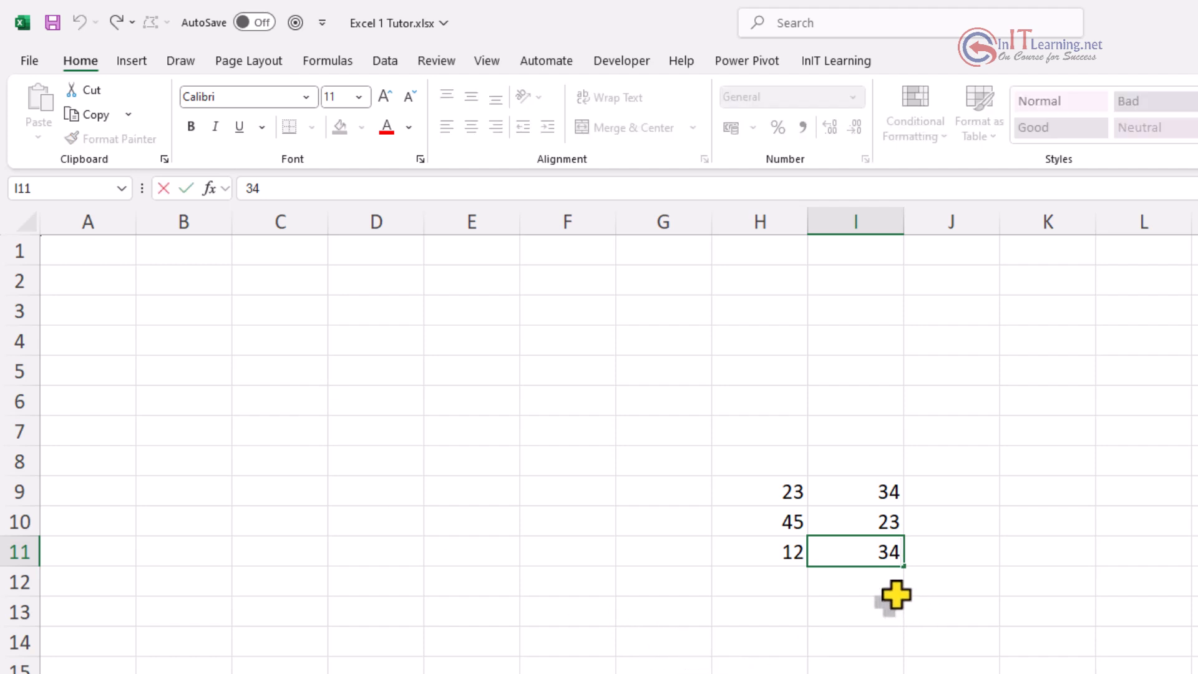
pyautogui.write('00')
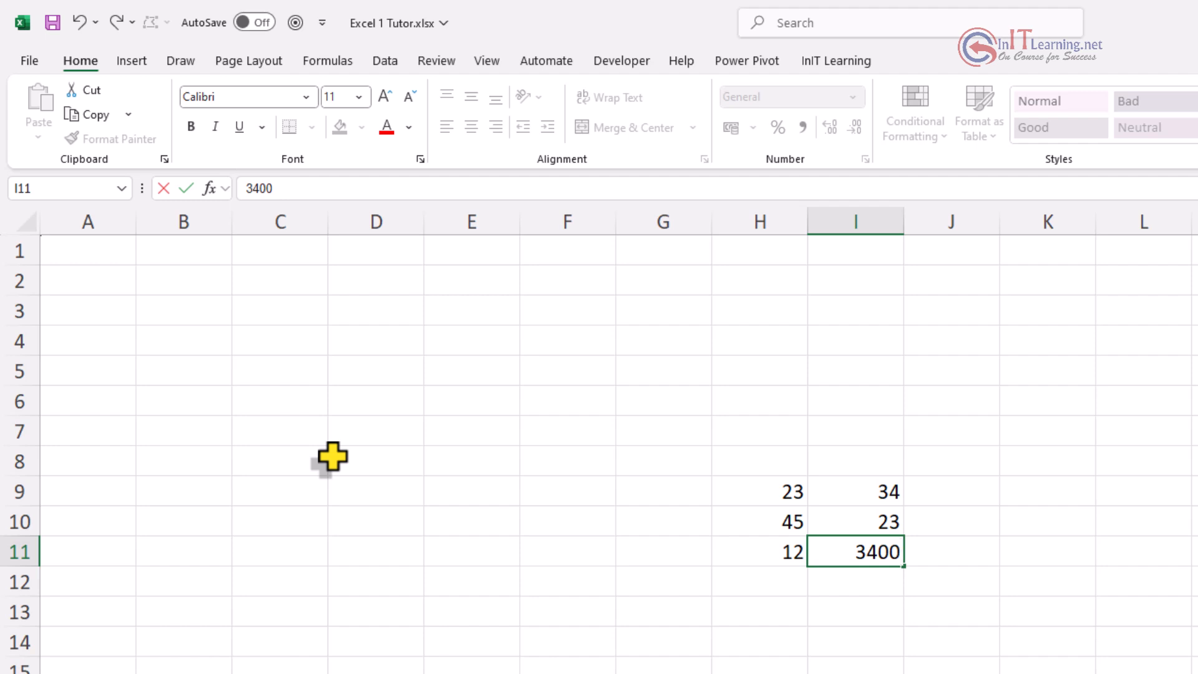
pyautogui.press('Escape')
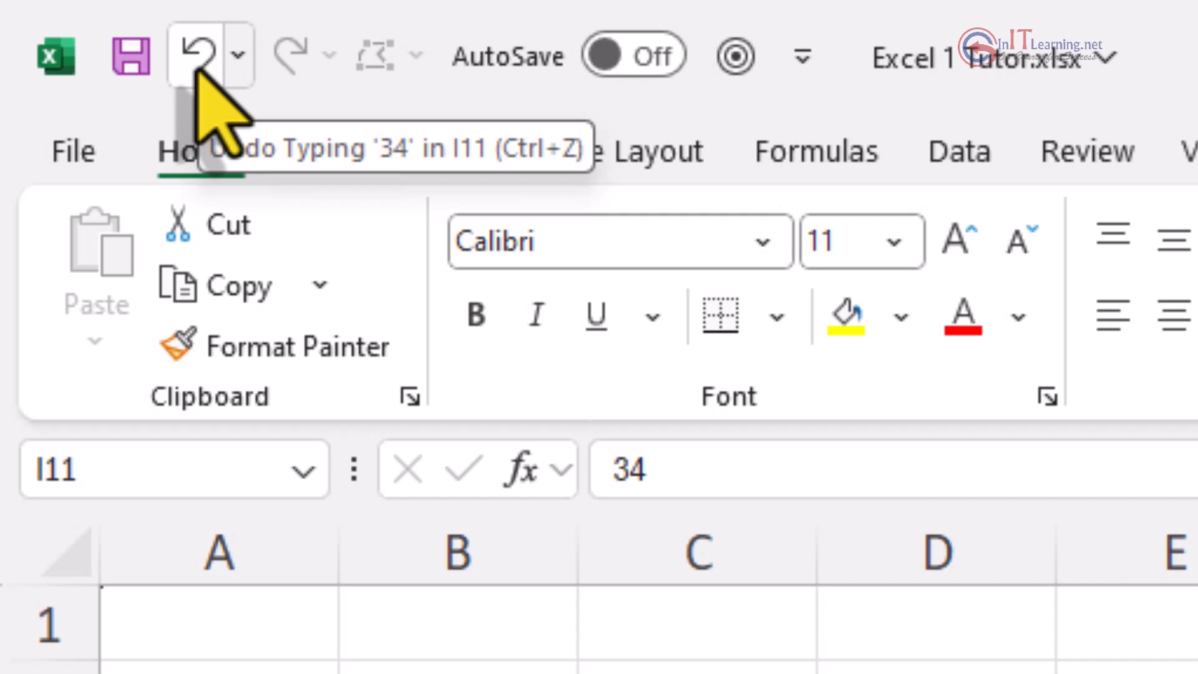
# Step: Undo the last entry in I11 with the Quick Access Toolbar Undo button
pyautogui.click(198, 63)
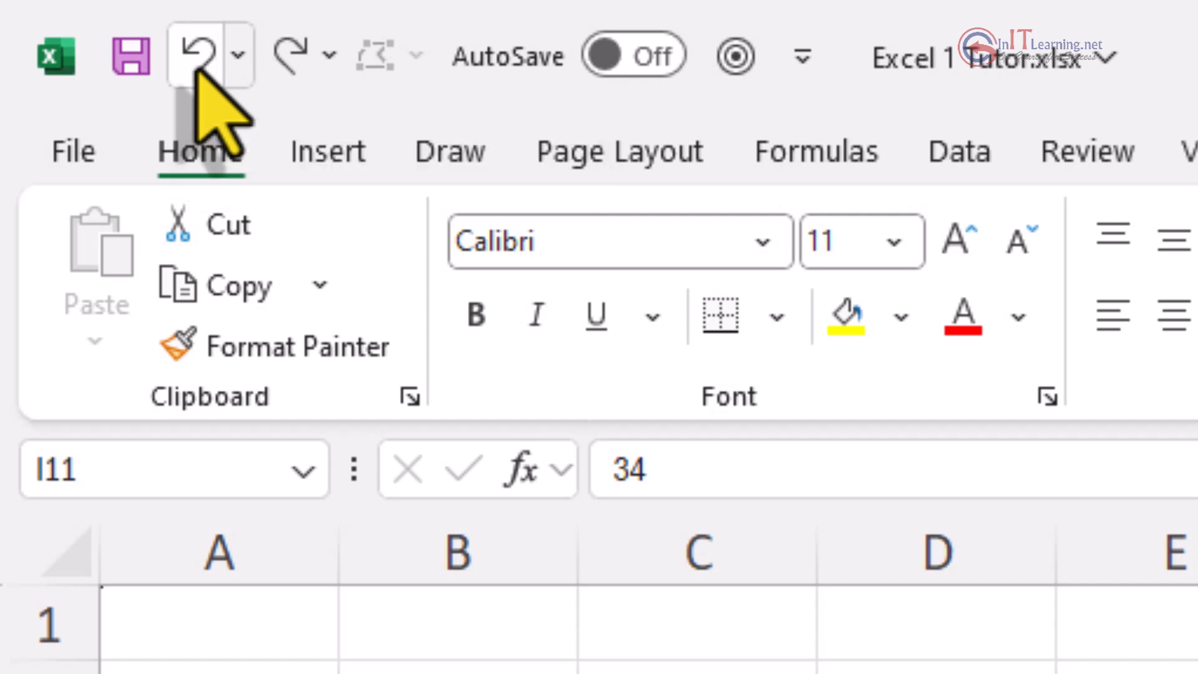
pyautogui.click(197, 70)
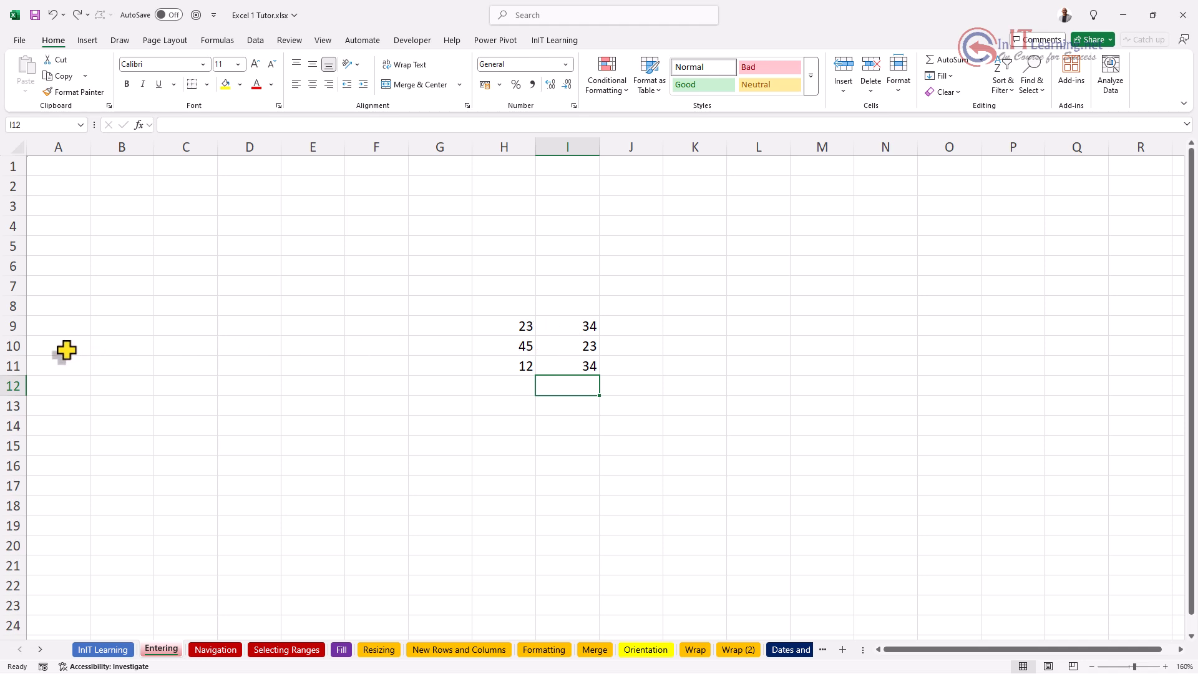
# Step: Enter a first name and surname in A10:A11, then 23, 23, 34, 54 and five 45s below
pyautogui.click(44, 347)
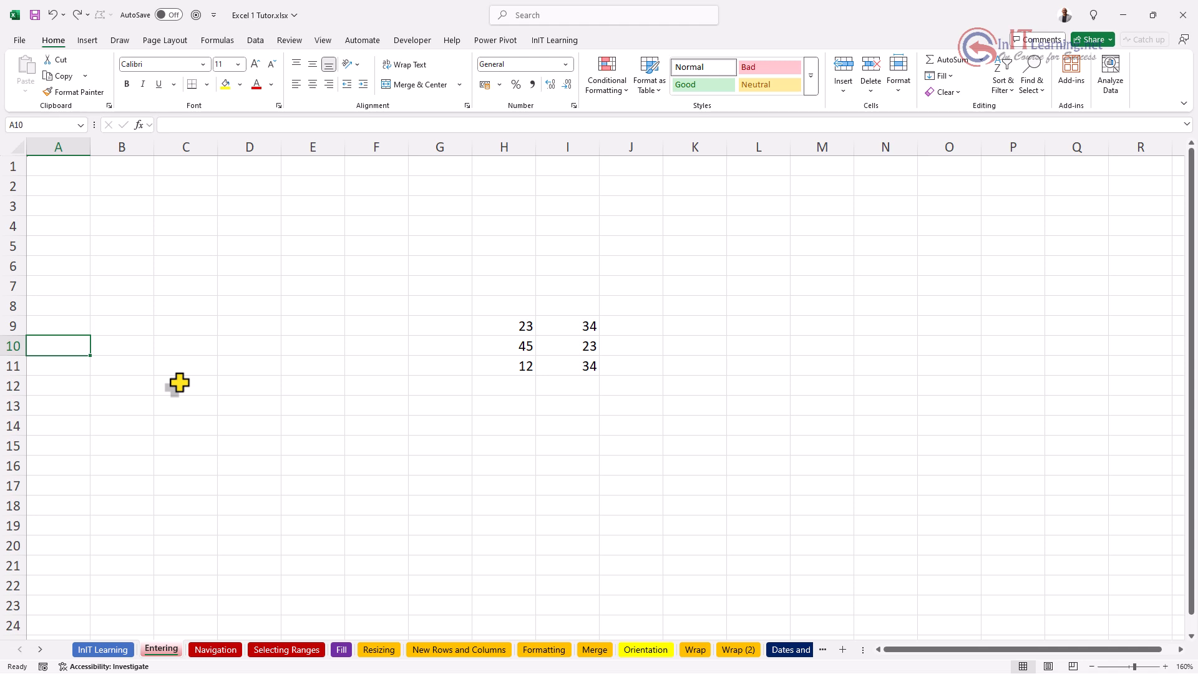
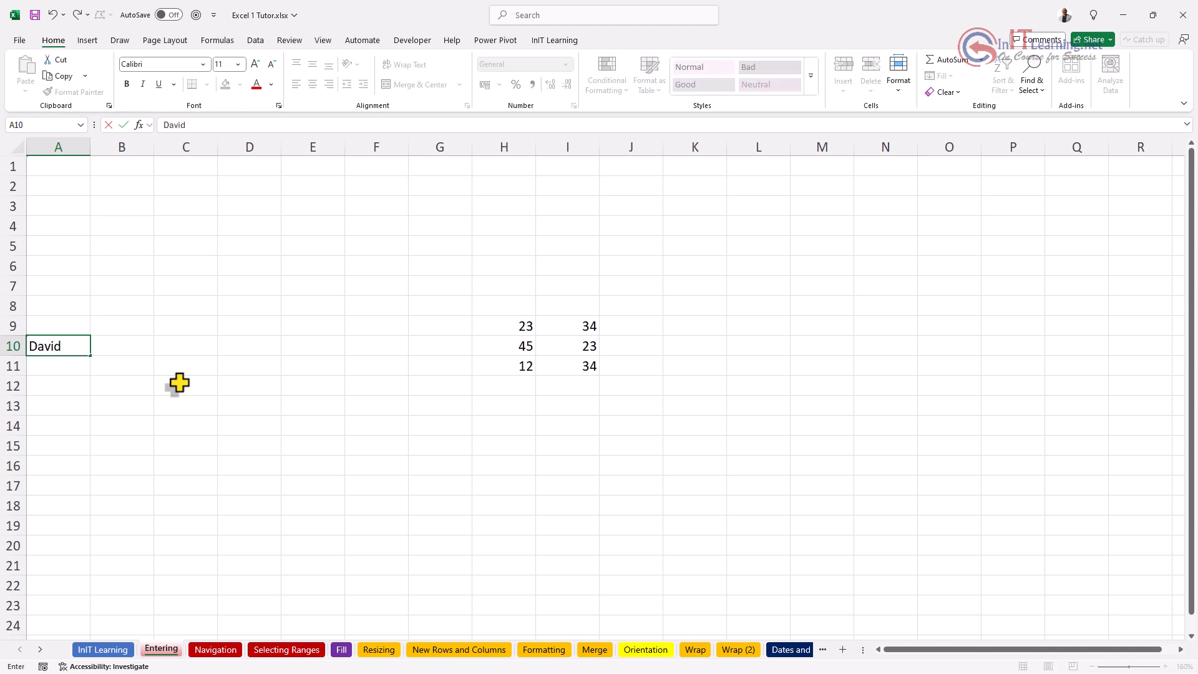
pyautogui.press('Return')
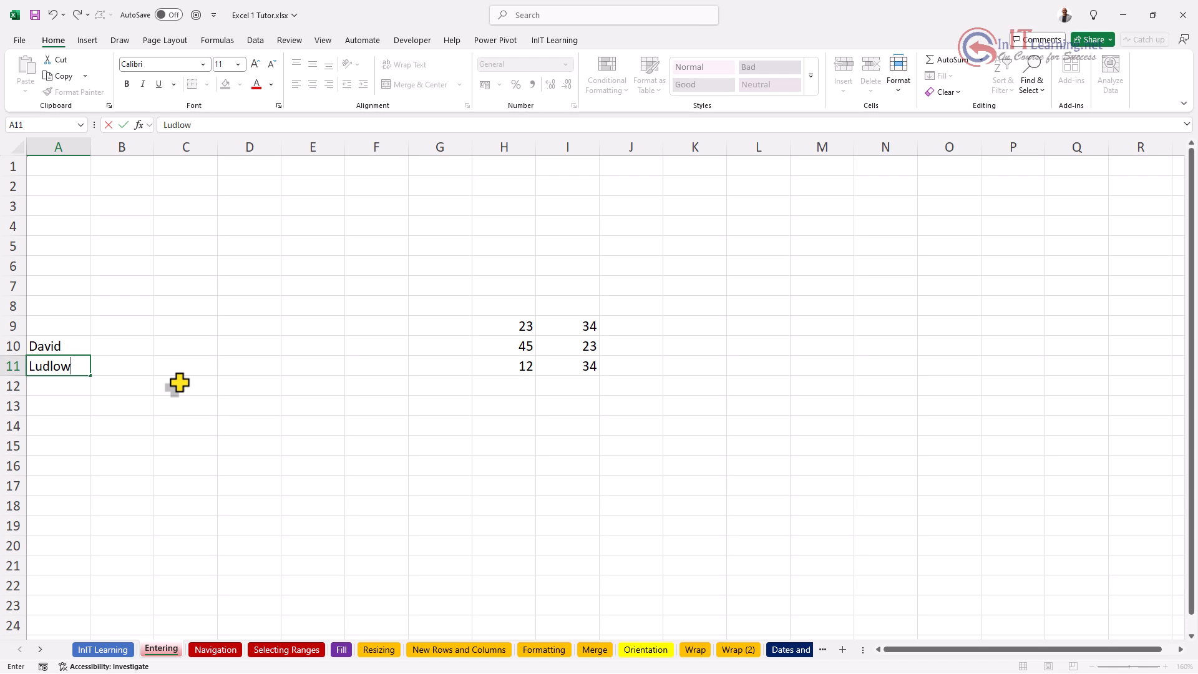
pyautogui.press('Return')
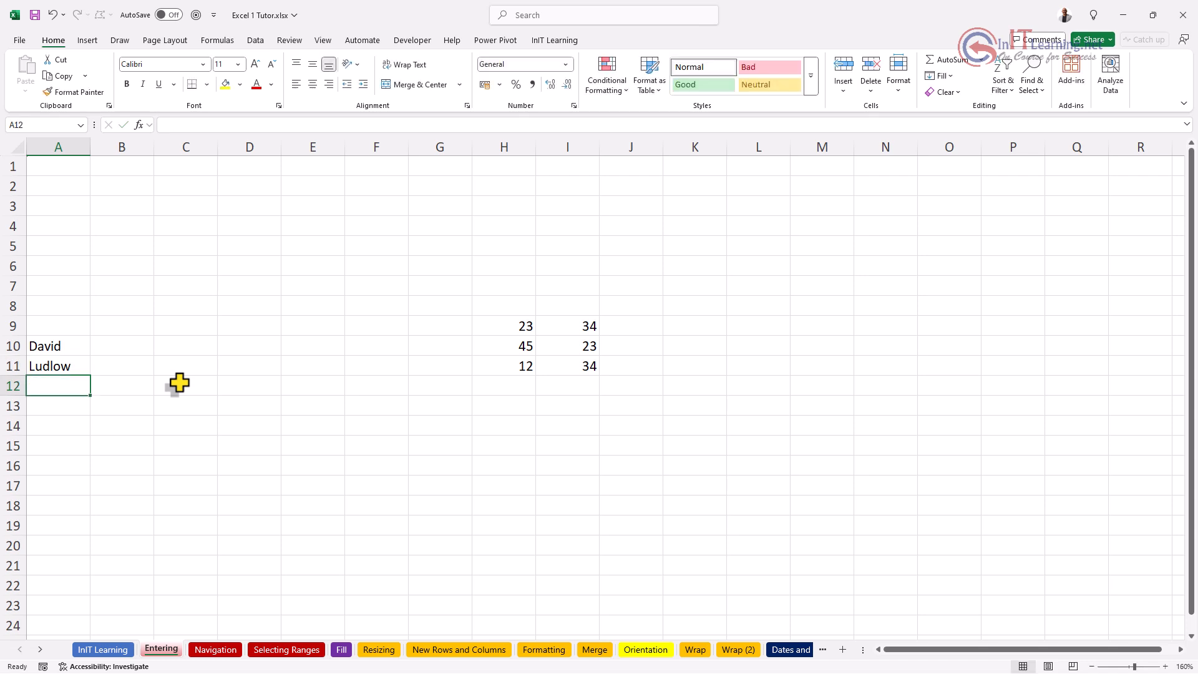
pyautogui.write('23')
pyautogui.press('Return')
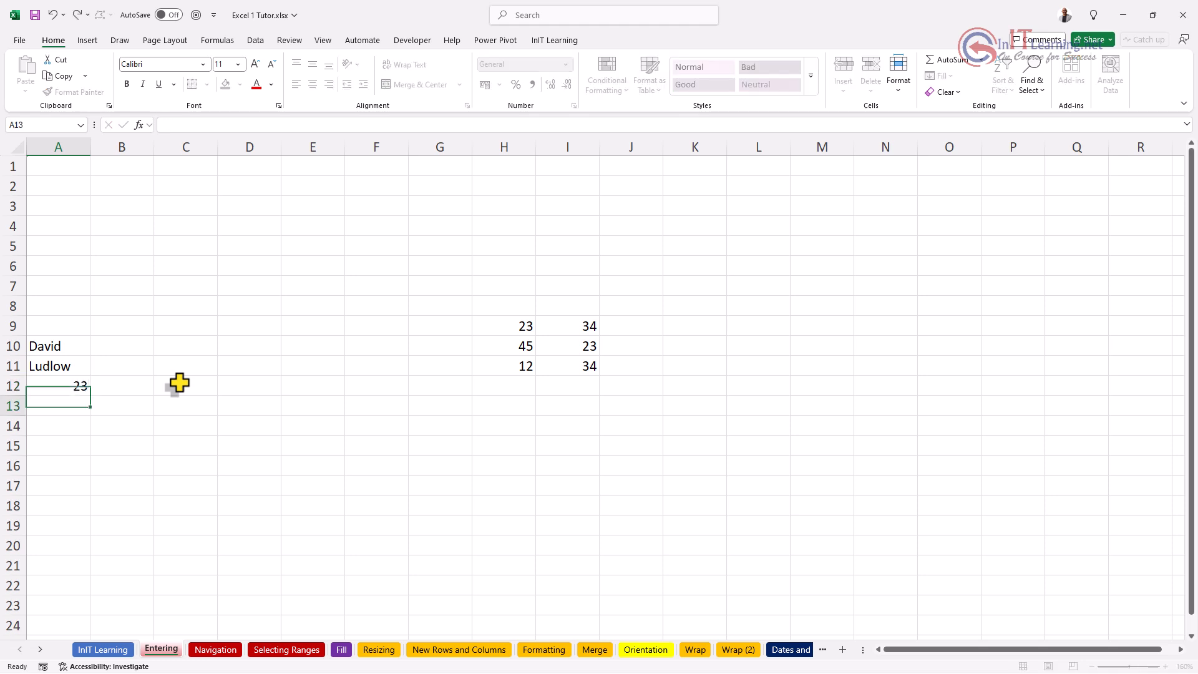
pyautogui.write('23')
pyautogui.press('Return')
pyautogui.write('34')
pyautogui.press('Return')
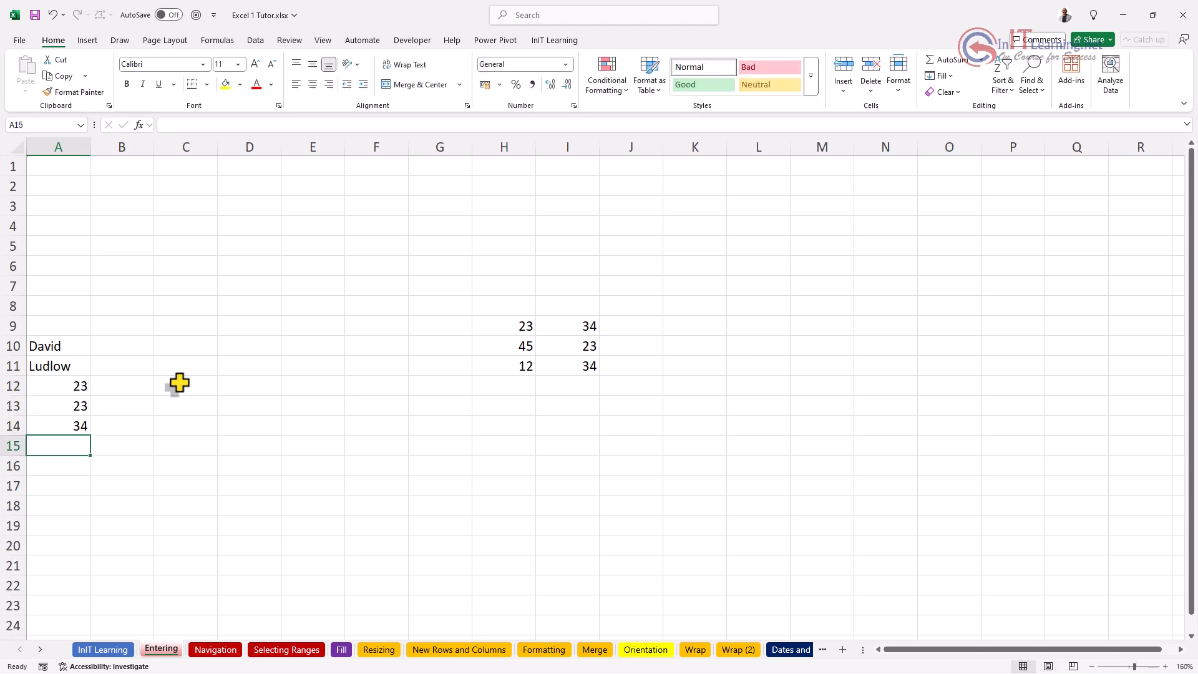
pyautogui.write('54')
pyautogui.press('Return')
pyautogui.write('45')
pyautogui.press('Return')
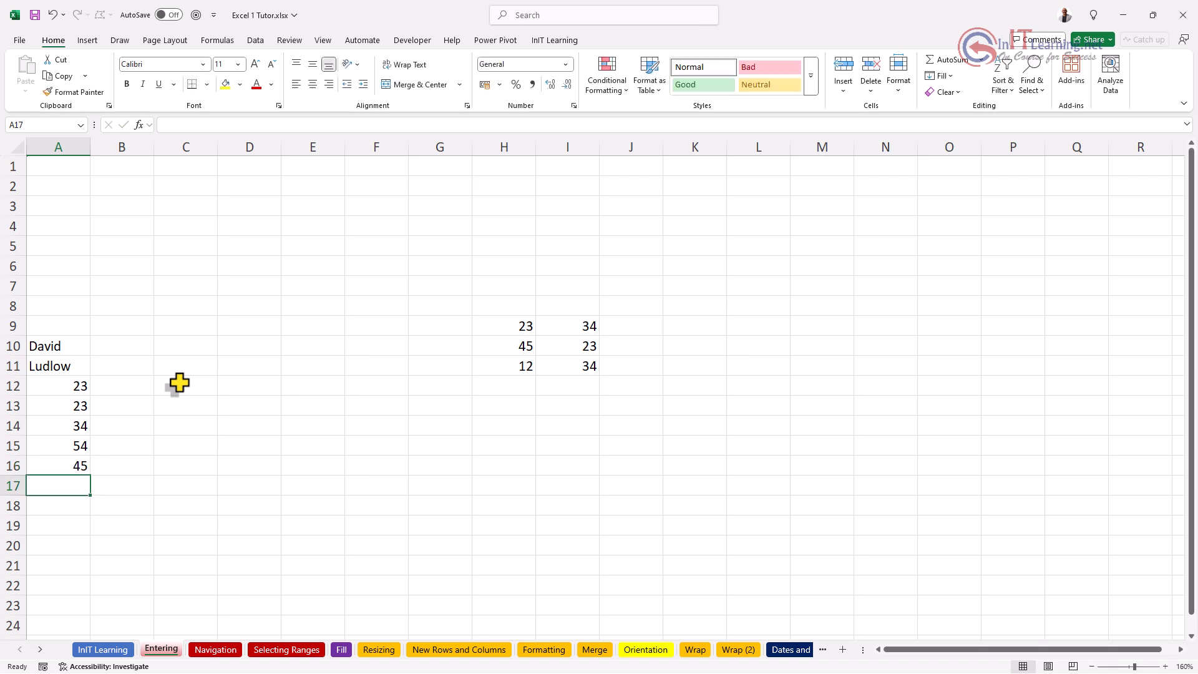
pyautogui.write('45')
pyautogui.press('Return')
pyautogui.write('45')
pyautogui.press('Return')
pyautogui.write('45')
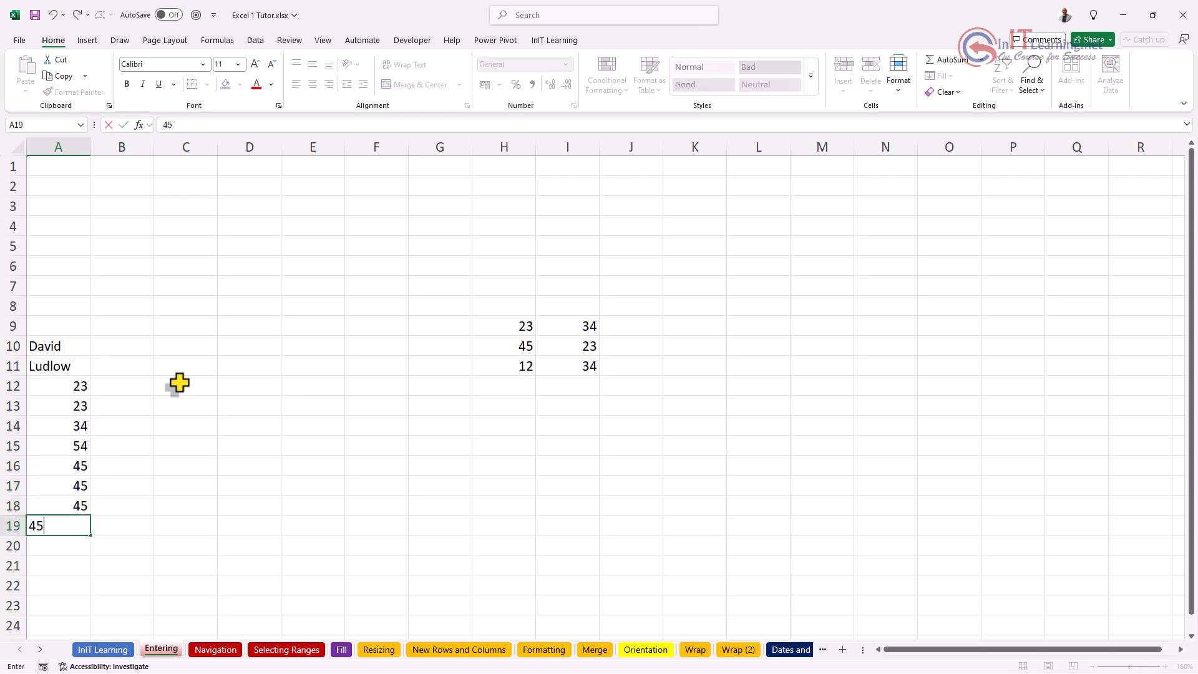
pyautogui.press('Return')
pyautogui.write('45')
pyautogui.press('Return')
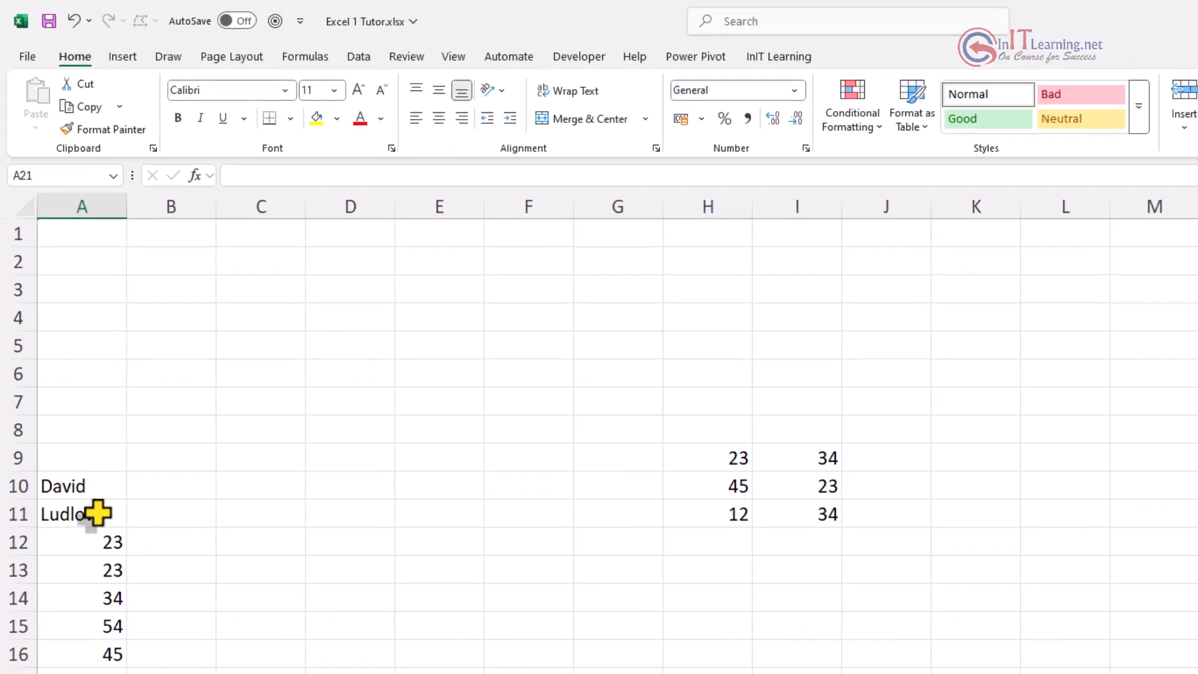
pyautogui.click(73, 485)
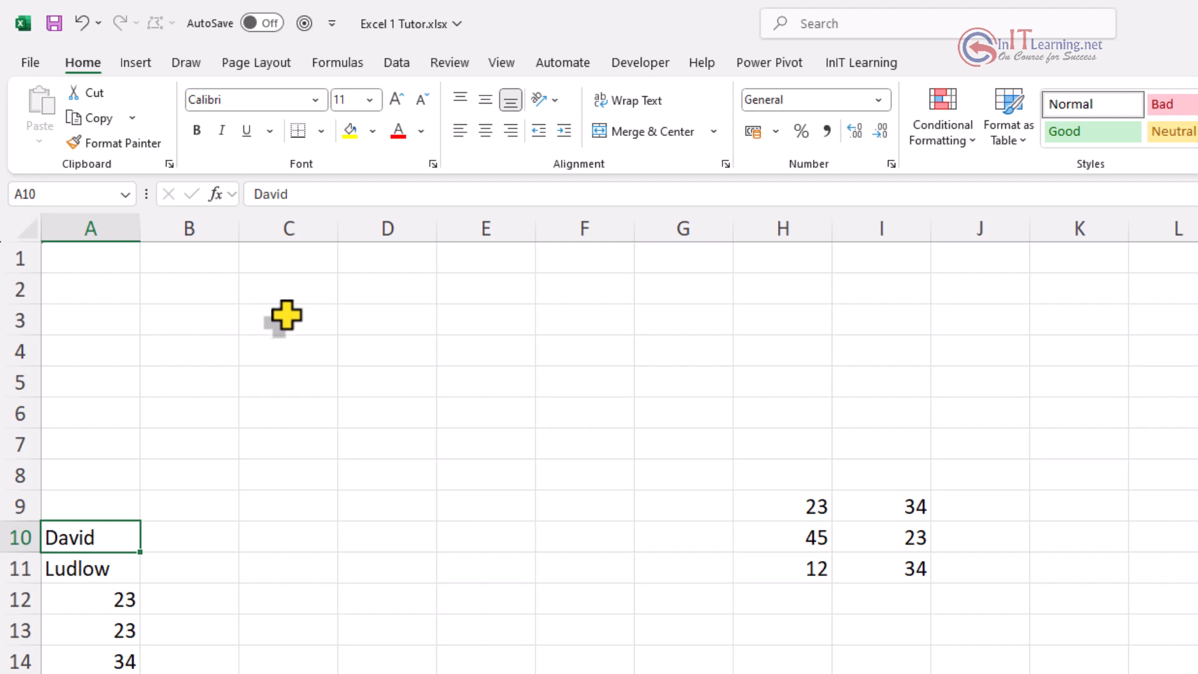
pyautogui.click(136, 65)
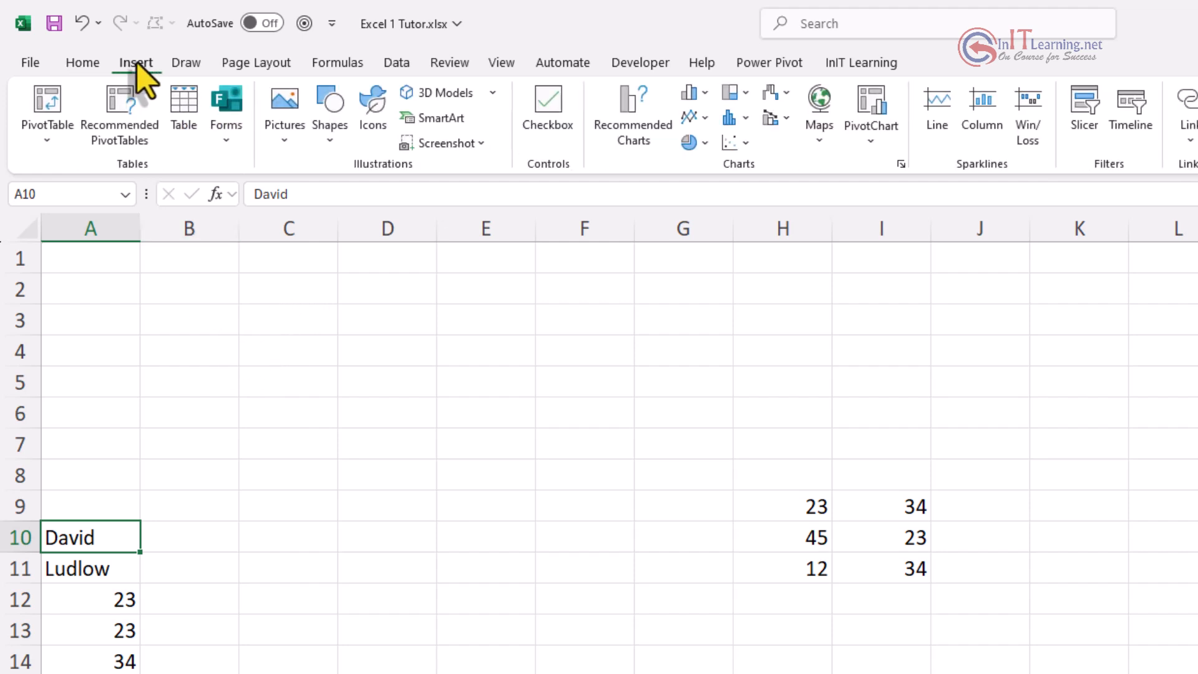
pyautogui.click(186, 65)
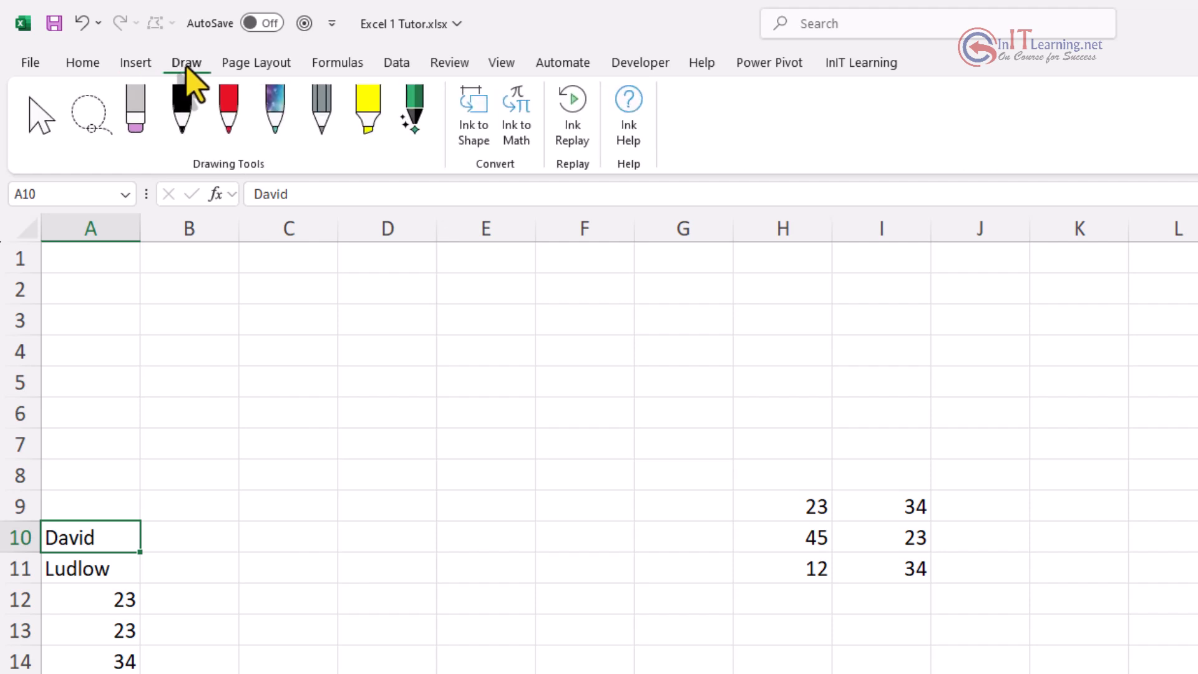
pyautogui.click(256, 63)
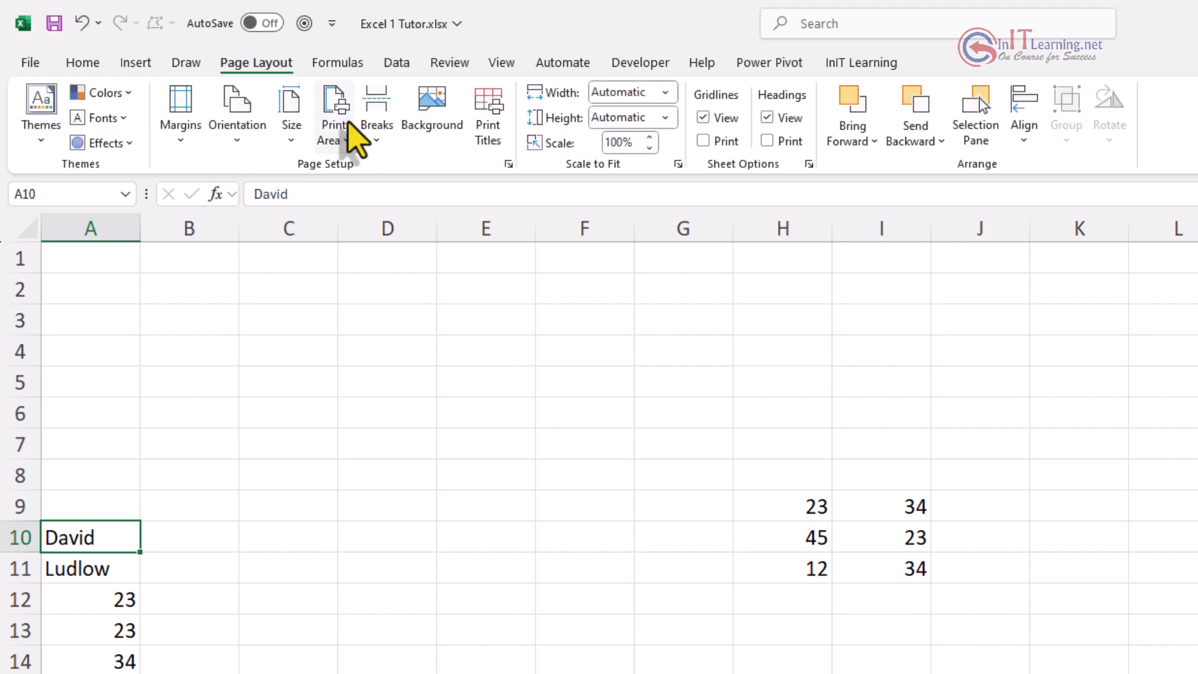
pyautogui.click(84, 67)
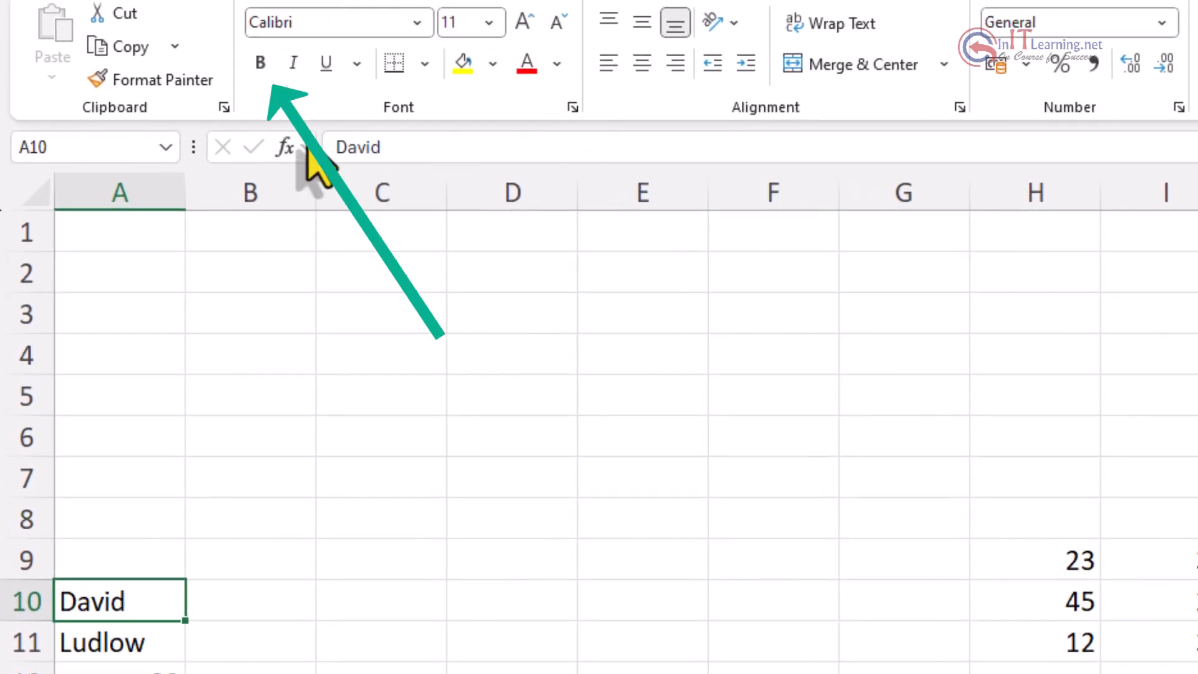
pyautogui.click(260, 63)
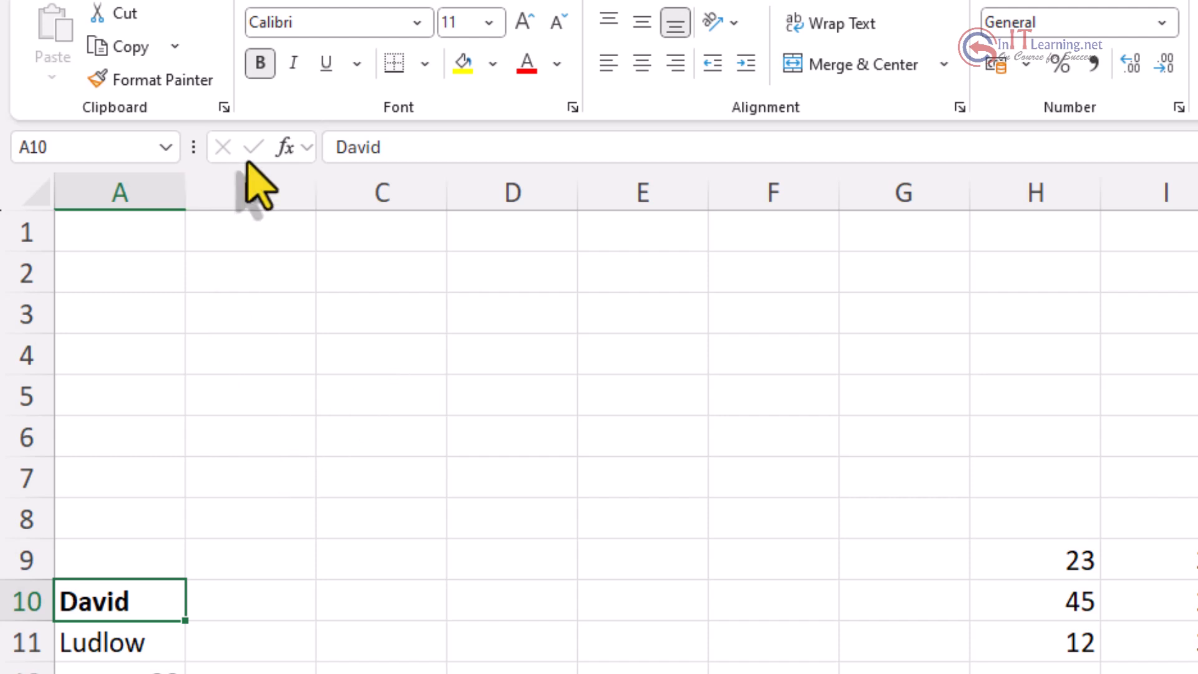
pyautogui.click(261, 62)
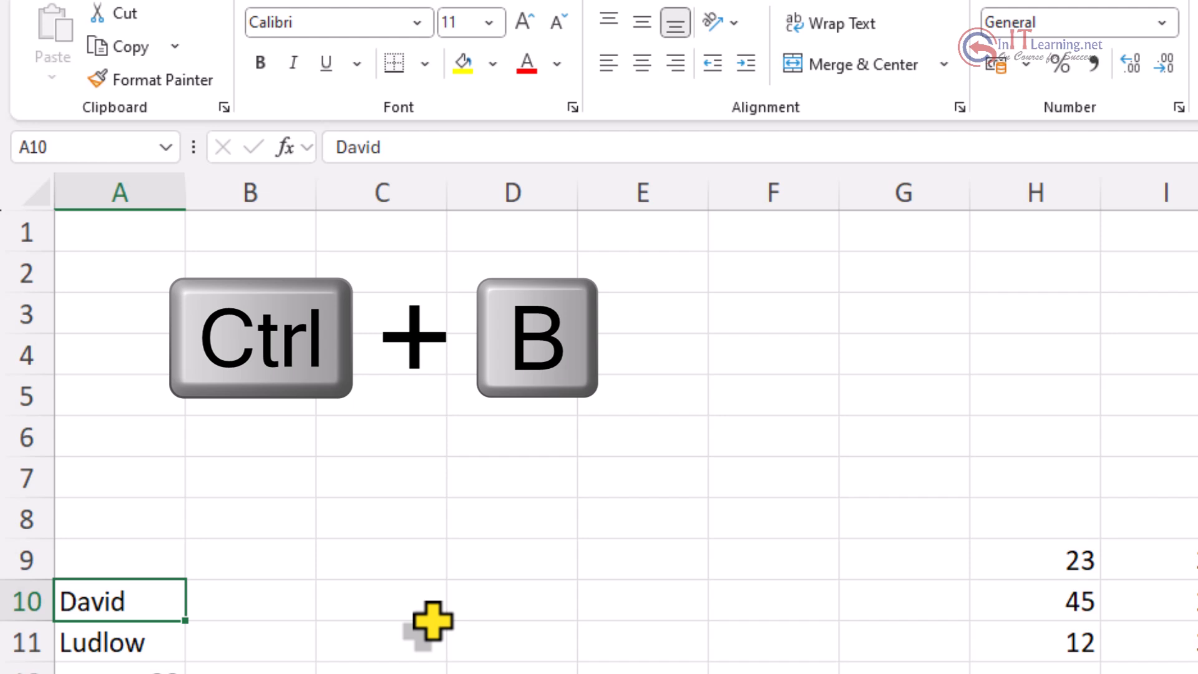
pyautogui.hotkey('ctrl', 'b')
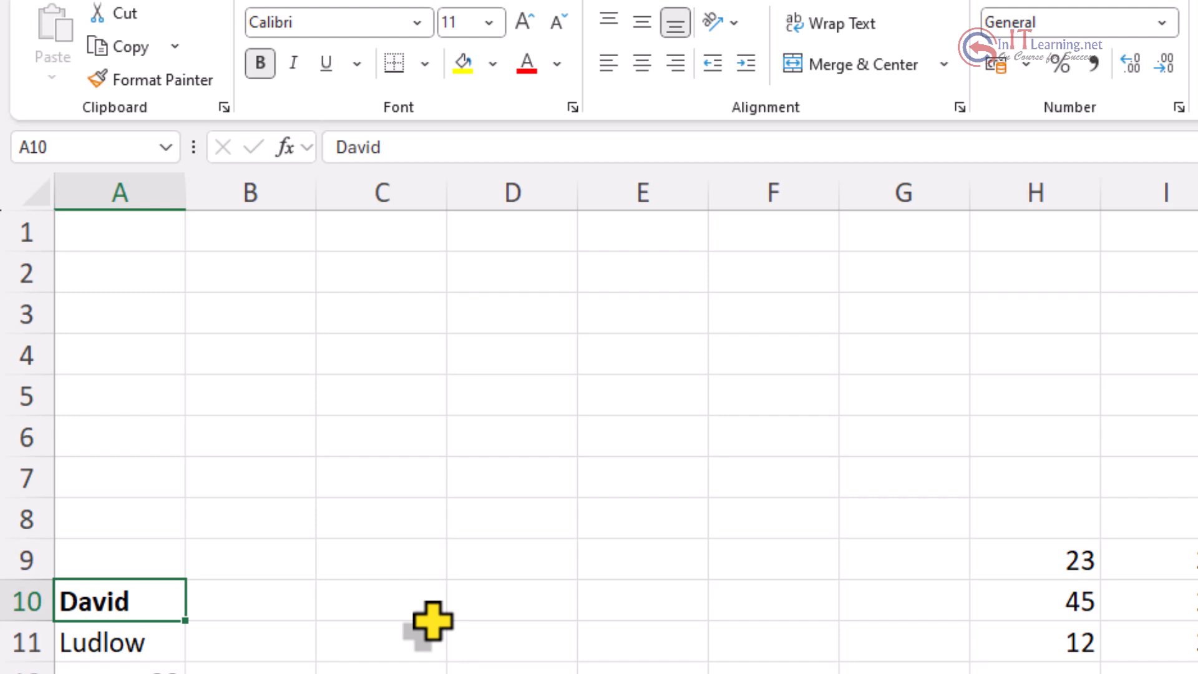
pyautogui.hotkey('ctrl', 'b')
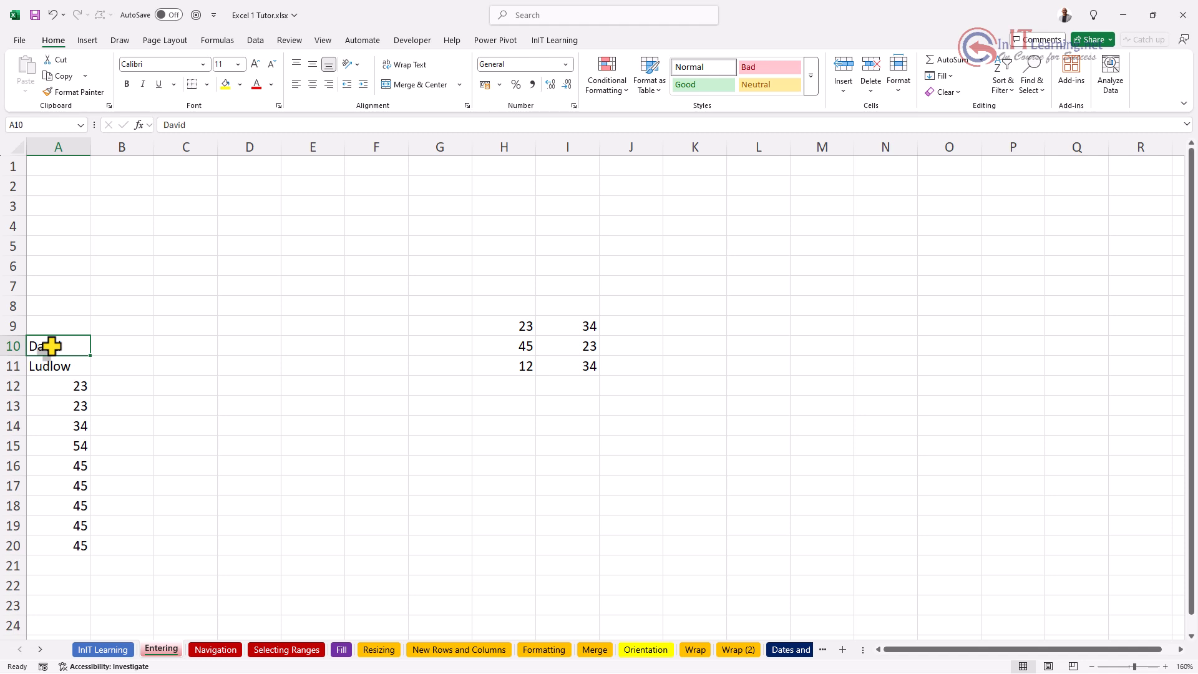
pyautogui.moveTo(48, 348); pyautogui.dragTo(59, 545)
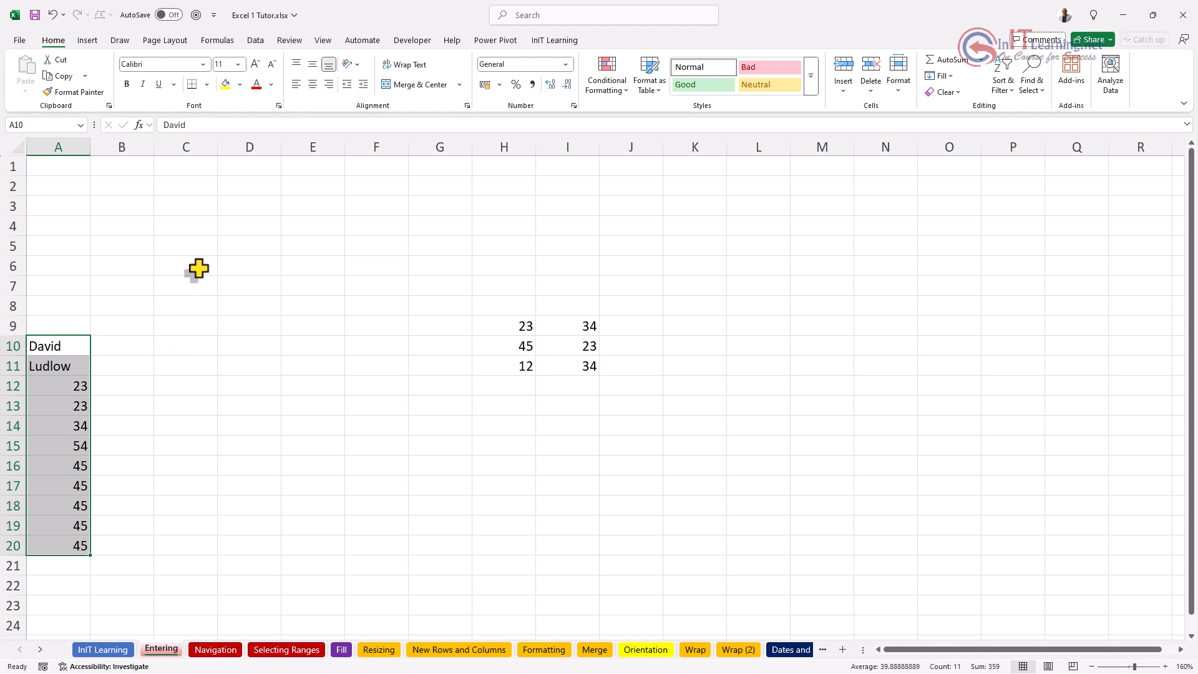
pyautogui.click(127, 85)
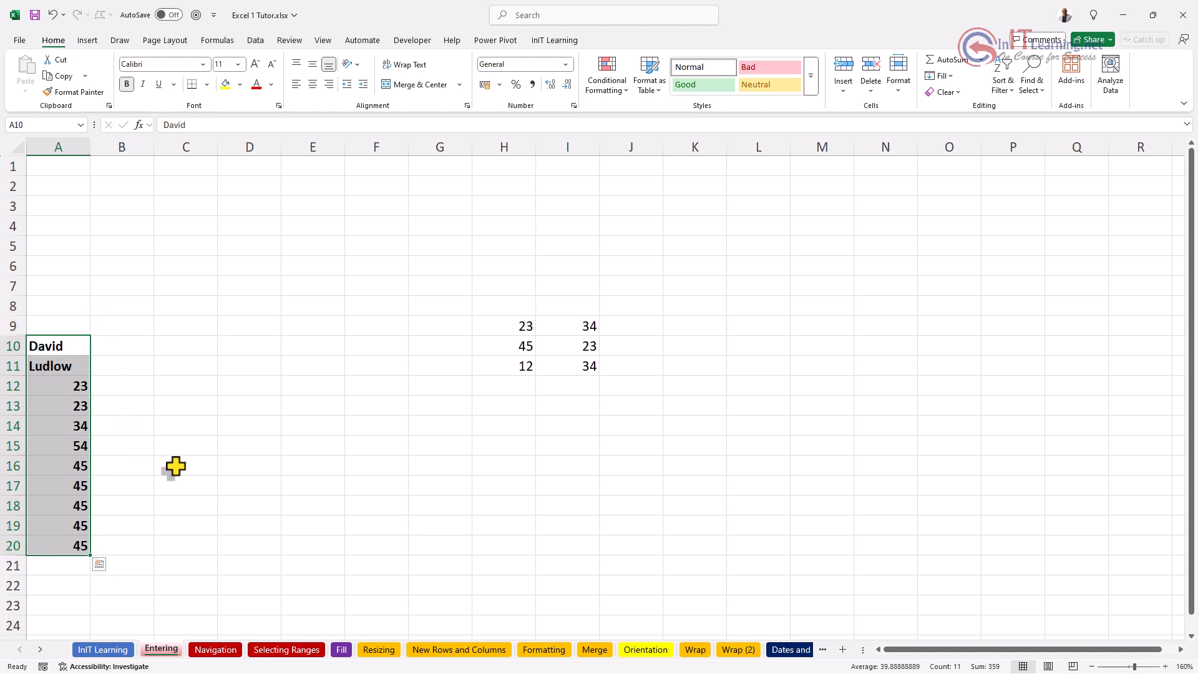
pyautogui.click(127, 84)
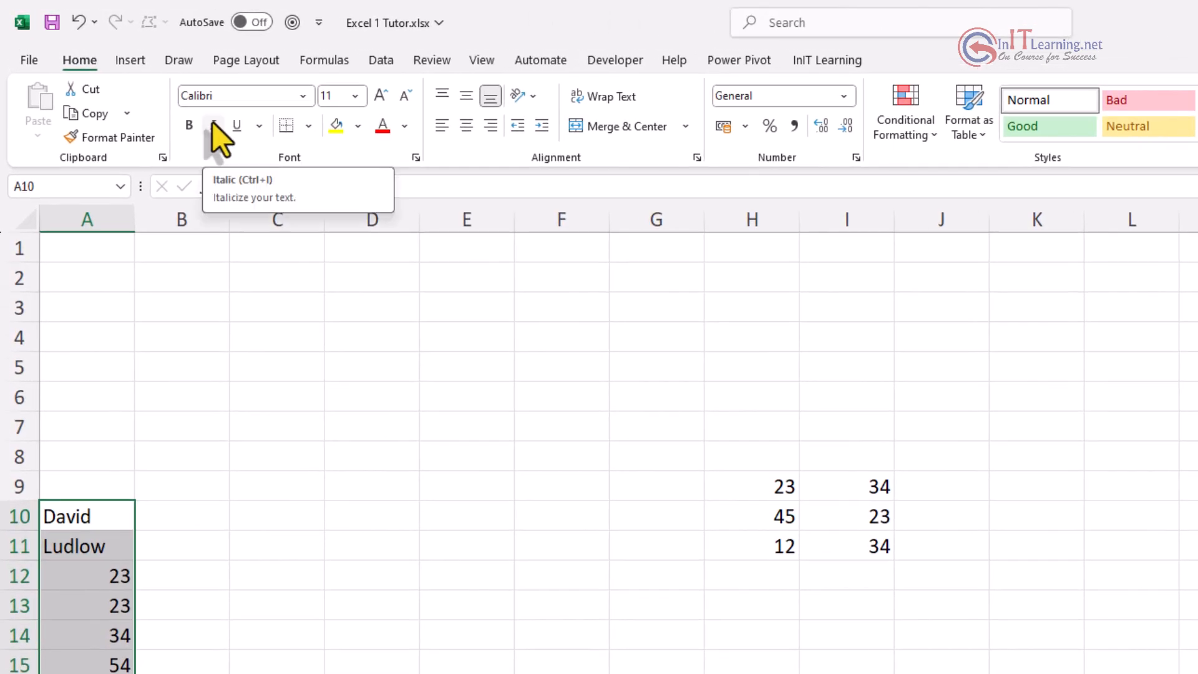
pyautogui.click(212, 124)
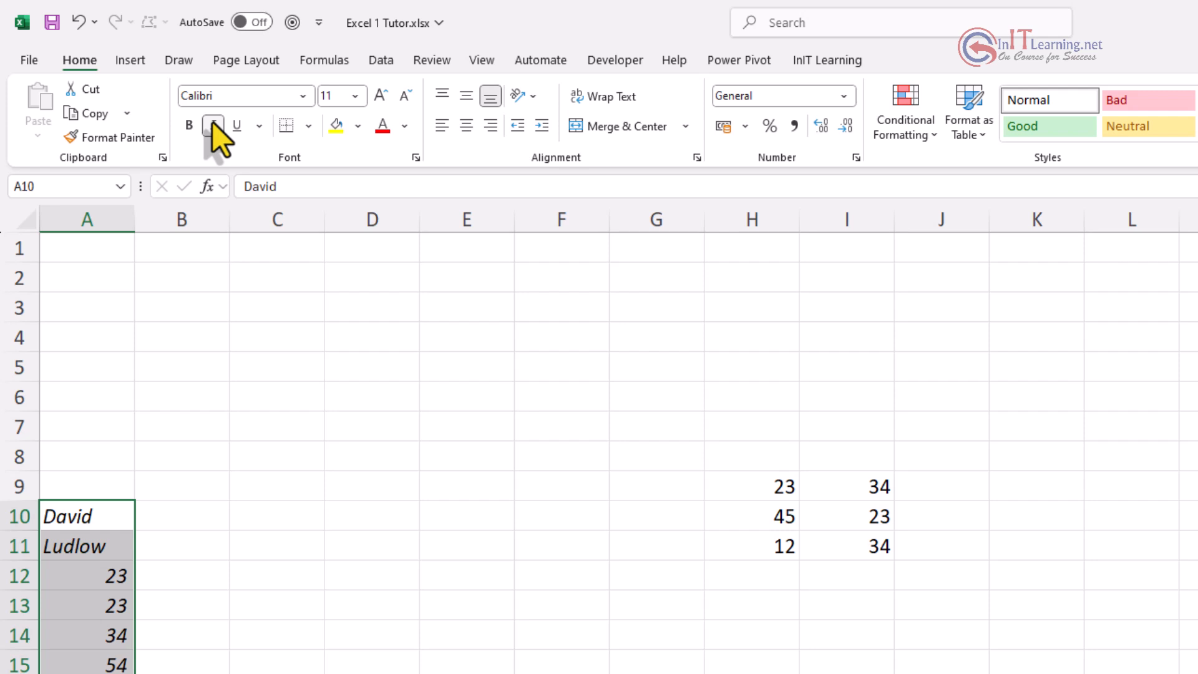
pyautogui.click(212, 124)
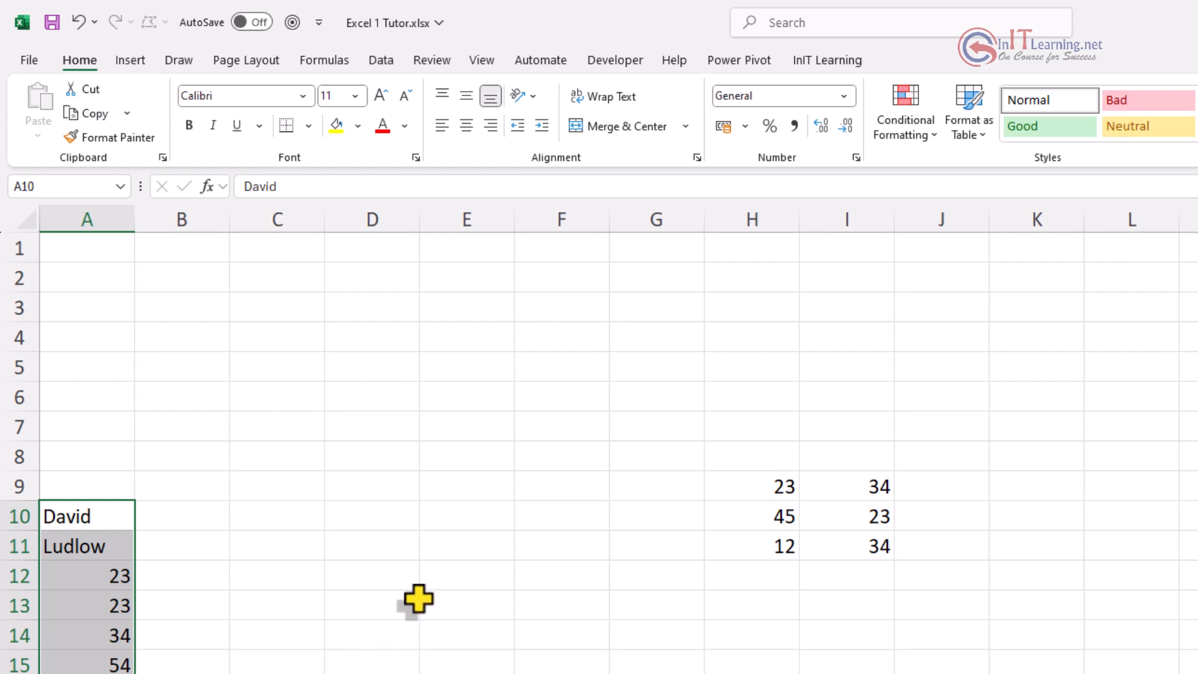
pyautogui.click(466, 127)
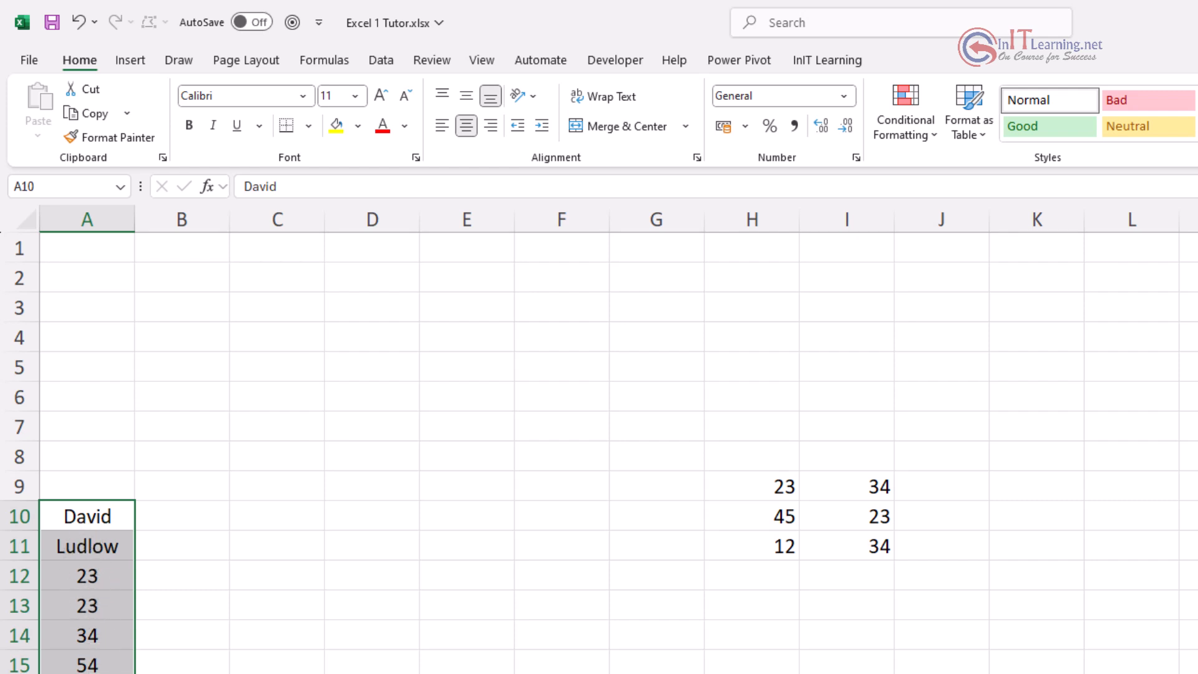
pyautogui.click(466, 127)
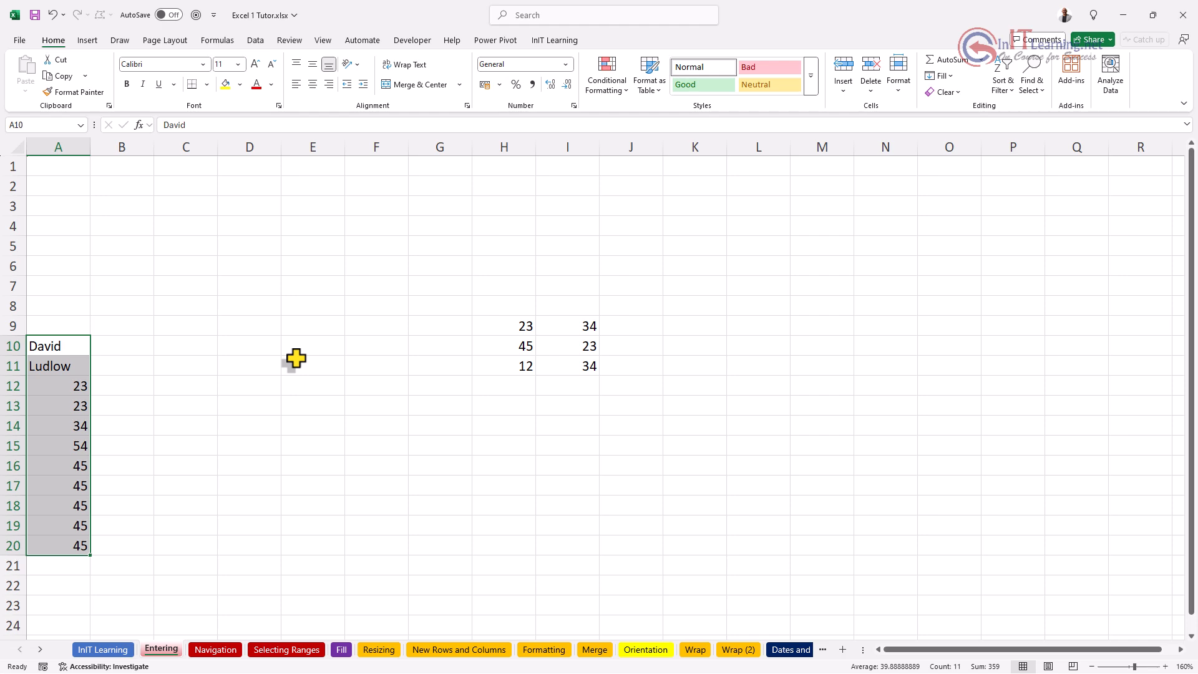
# Step: Show the ribbon KeyTips with the Alt key
pyautogui.press('alt')
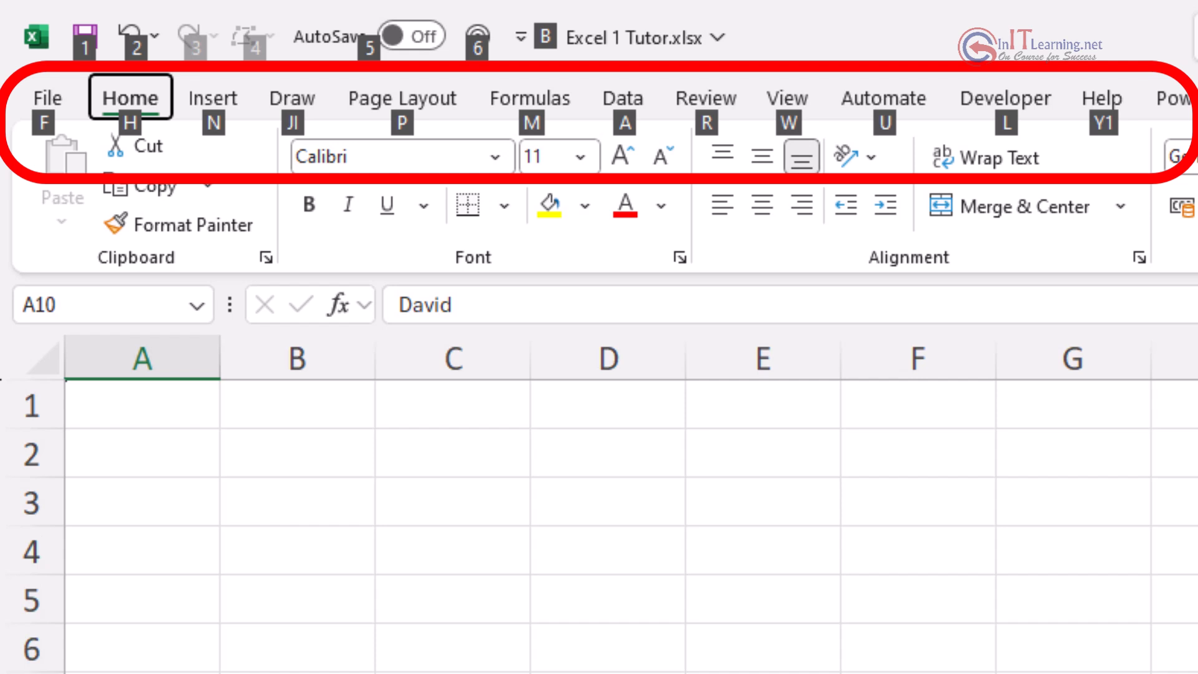
# Step: Centre-align the names and numbers in A10:A20 using the KeyTips H, A, C
pyautogui.press('h')
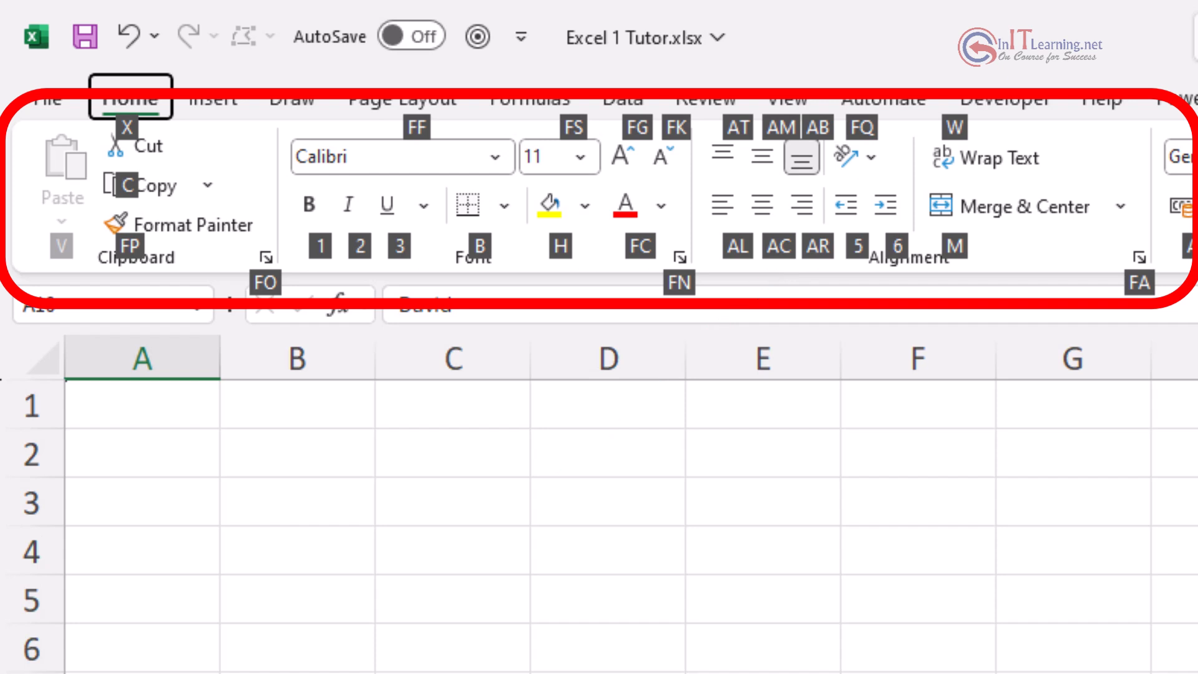
pyautogui.press('a')
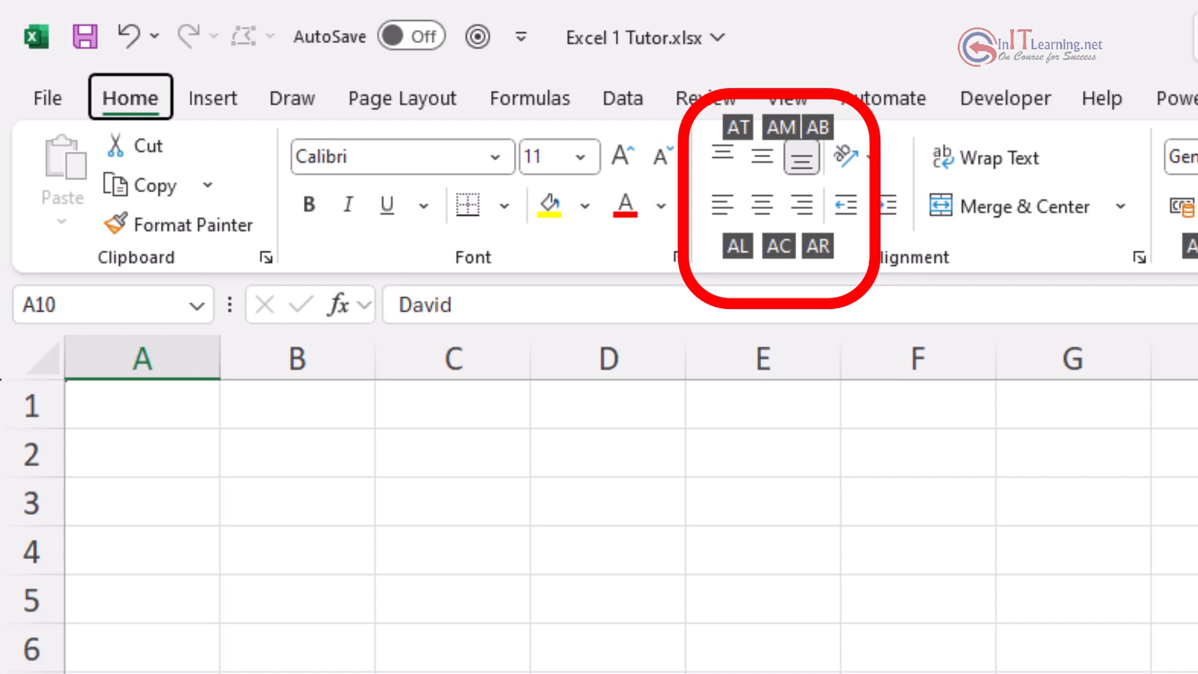
pyautogui.press('c')
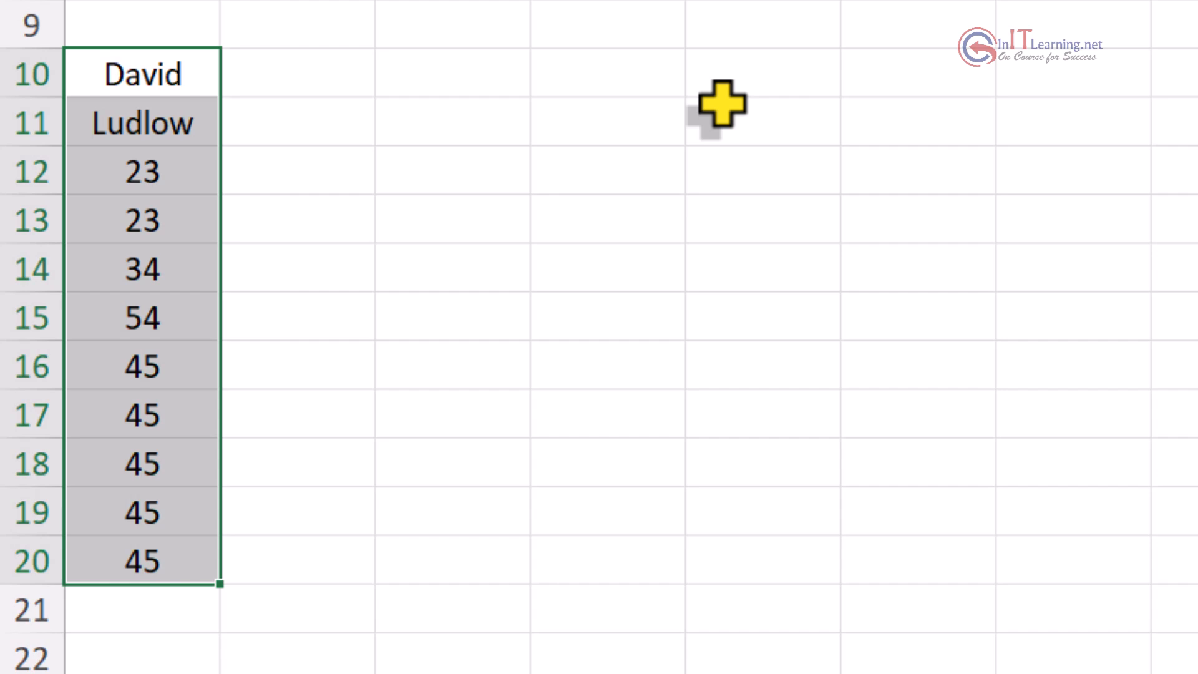
# Step: Remove the centre alignment from A10:A20 with the Alt, H, A, C KeyTips
pyautogui.press('alt')
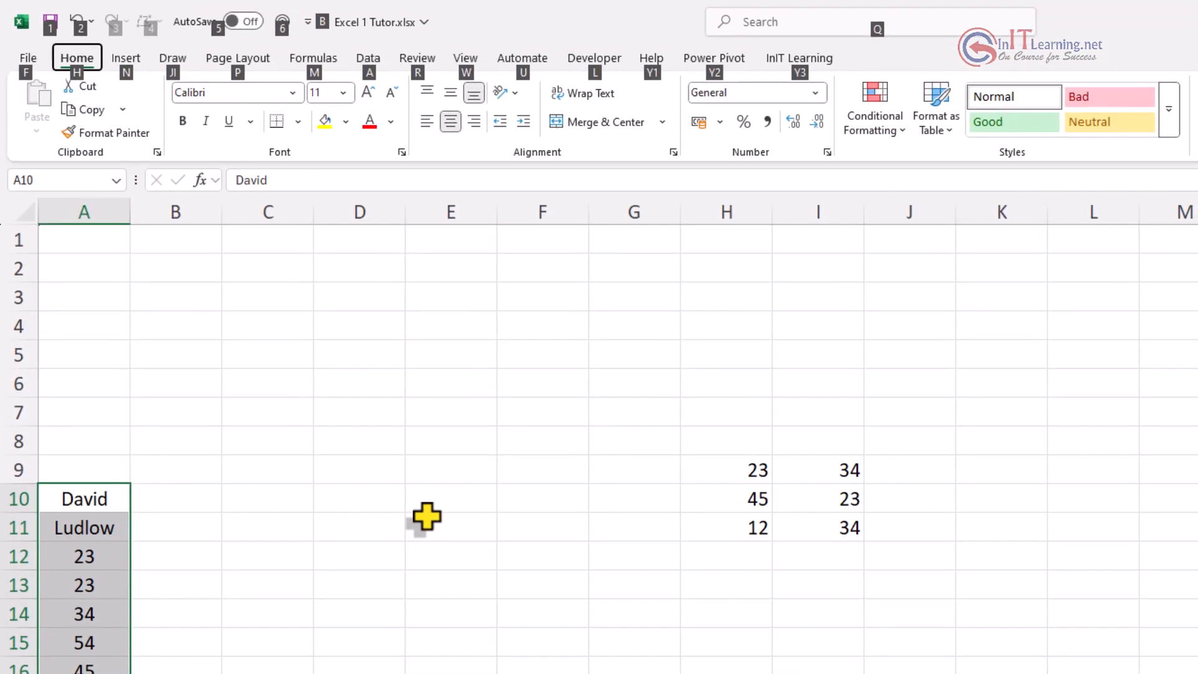
pyautogui.press('h')
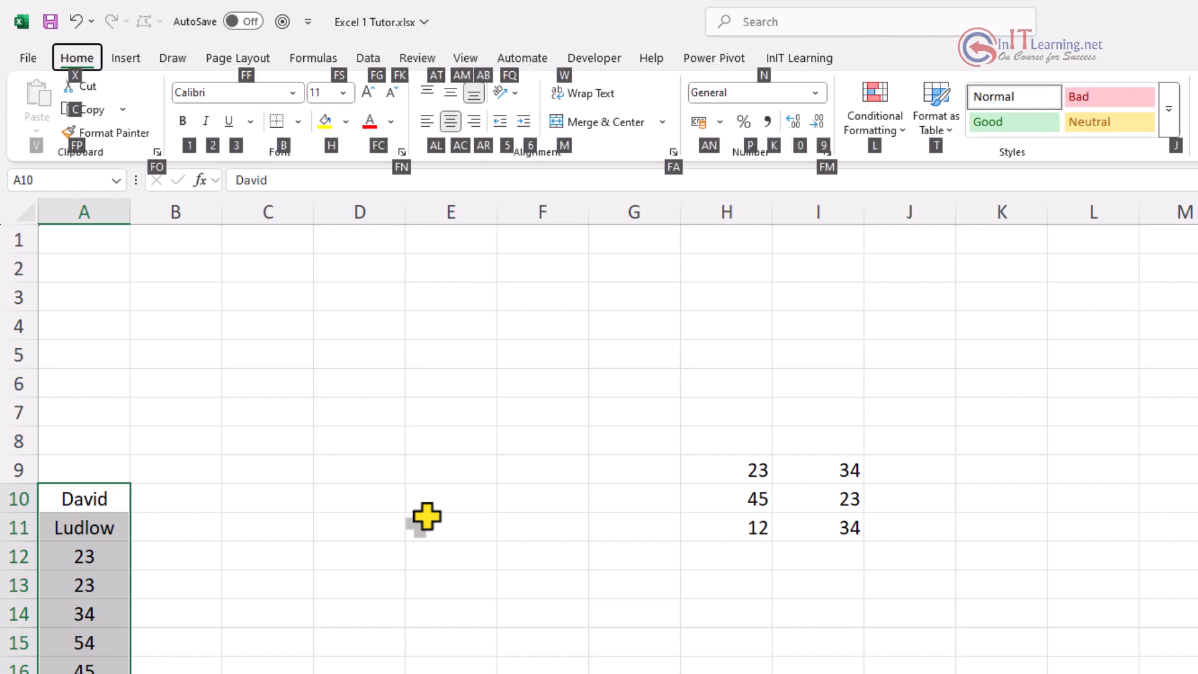
pyautogui.press('a')
pyautogui.press('c')
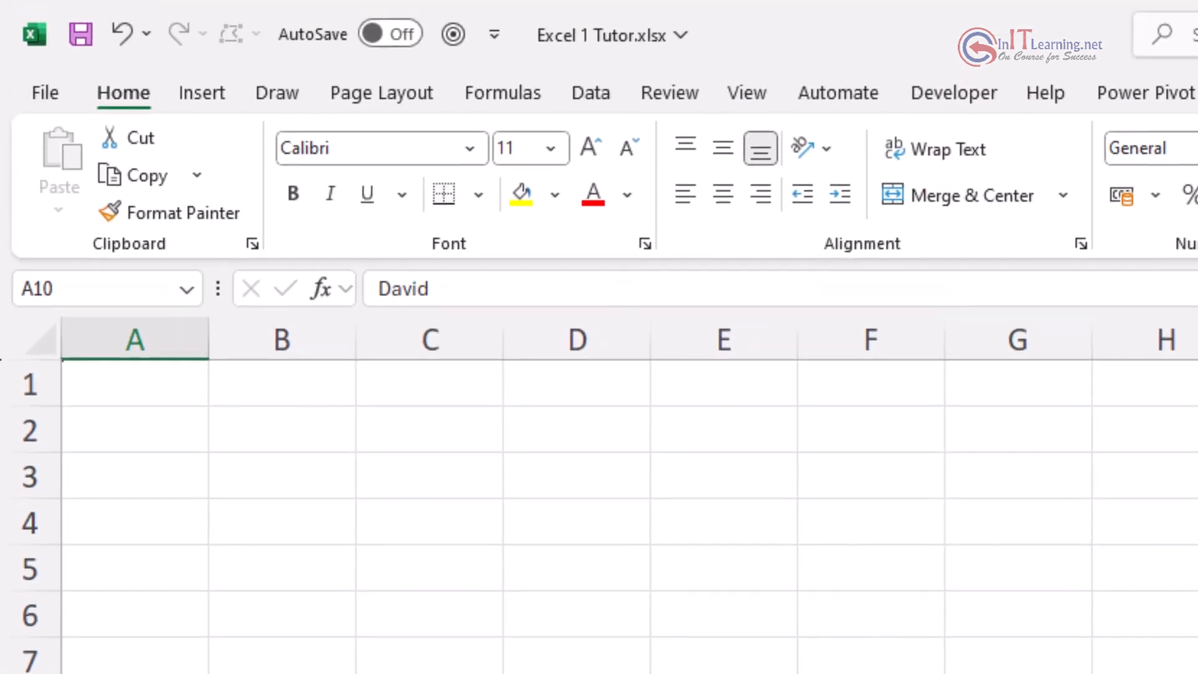
# Step: Browse the Data and Home tab KeyTips, backing out to the top-level shortcut letters
pyautogui.press('alt')
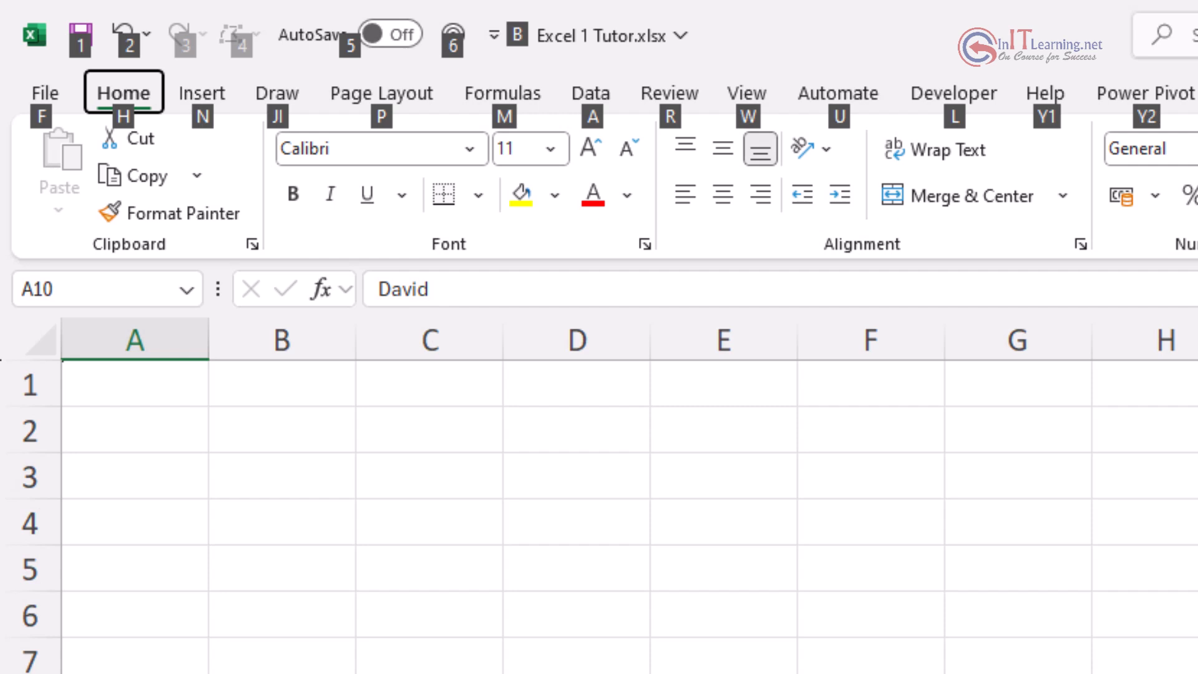
pyautogui.press('a')
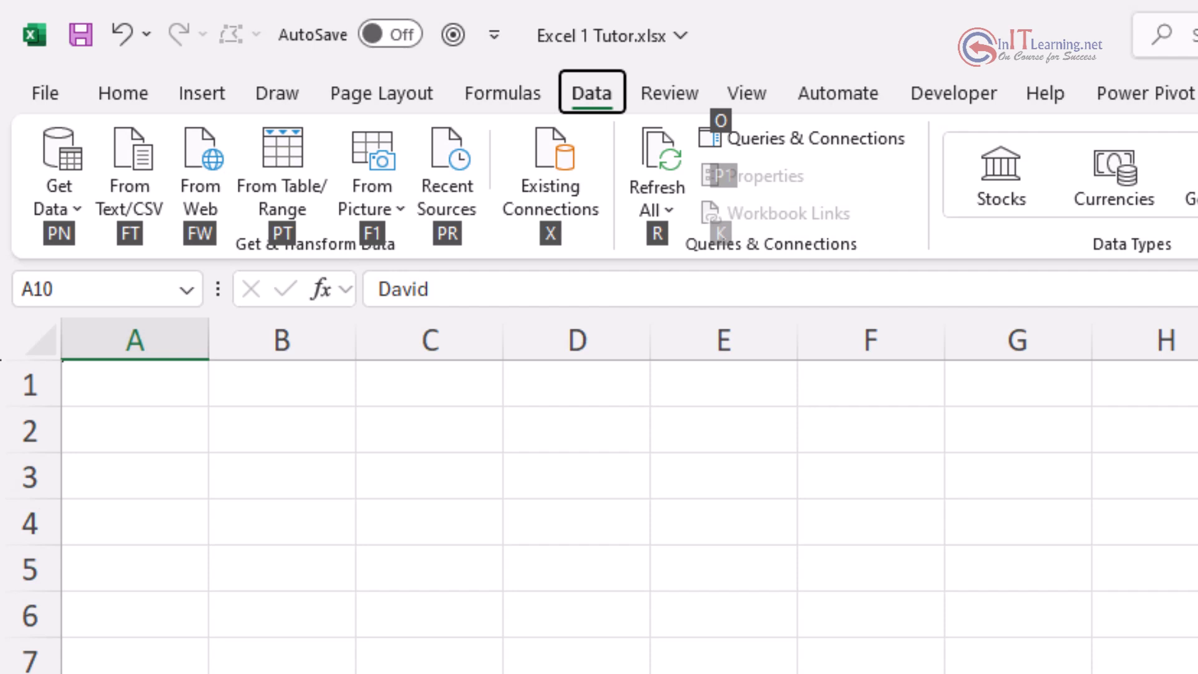
pyautogui.press('Escape')
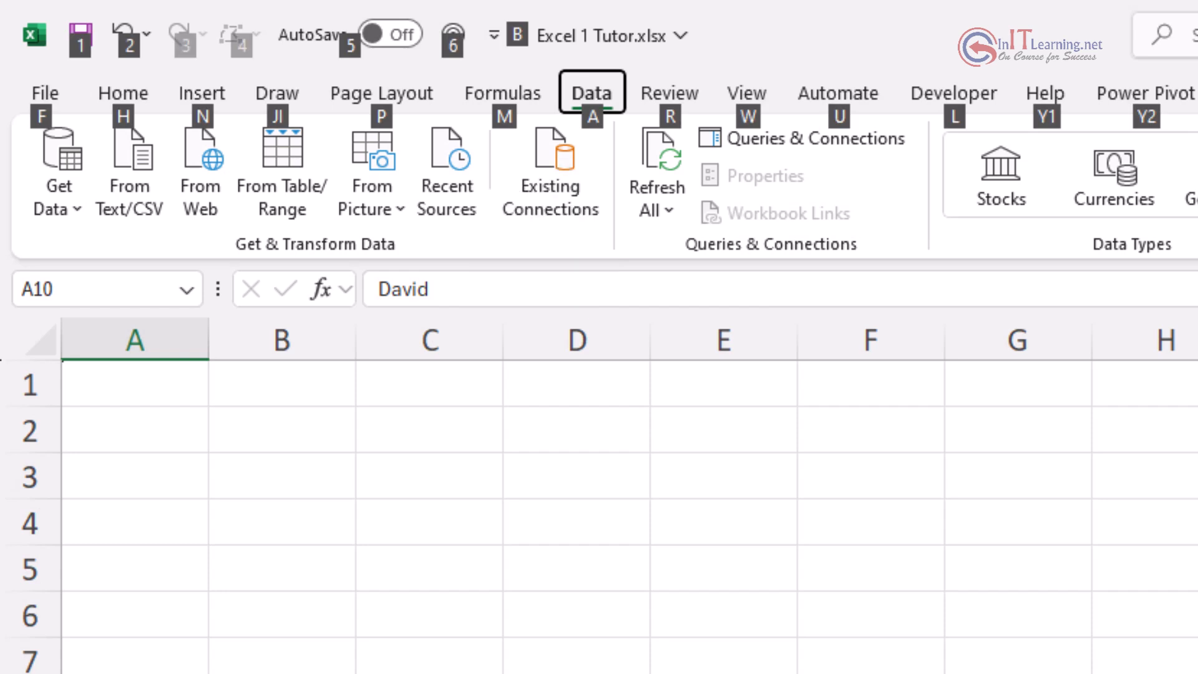
pyautogui.press('h')
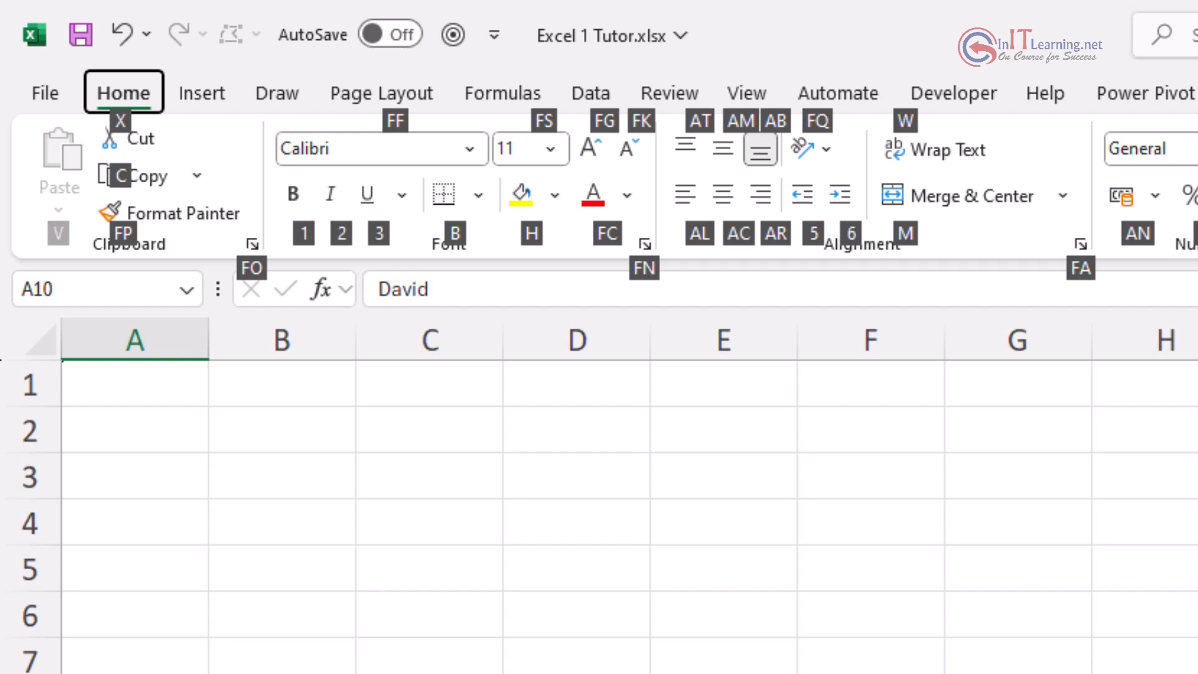
pyautogui.press('Escape')
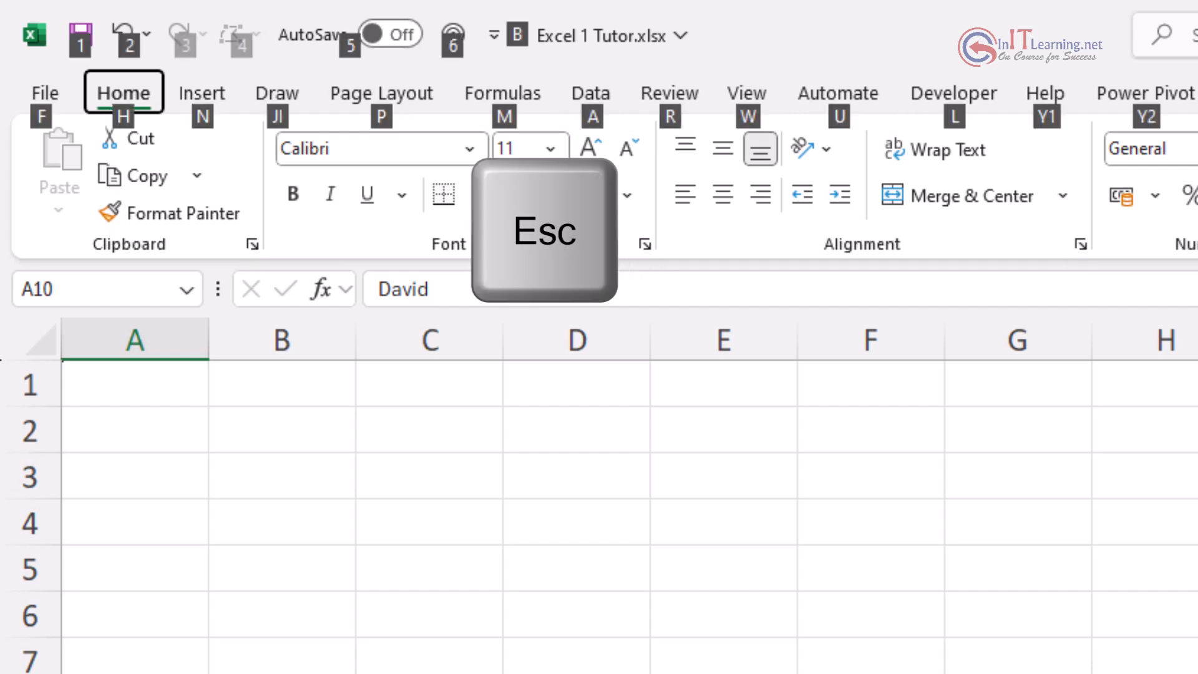
# Step: Dismiss the KeyTips, select A1, and arrow down and across the sheet before returning to A1
pyautogui.press('Escape')
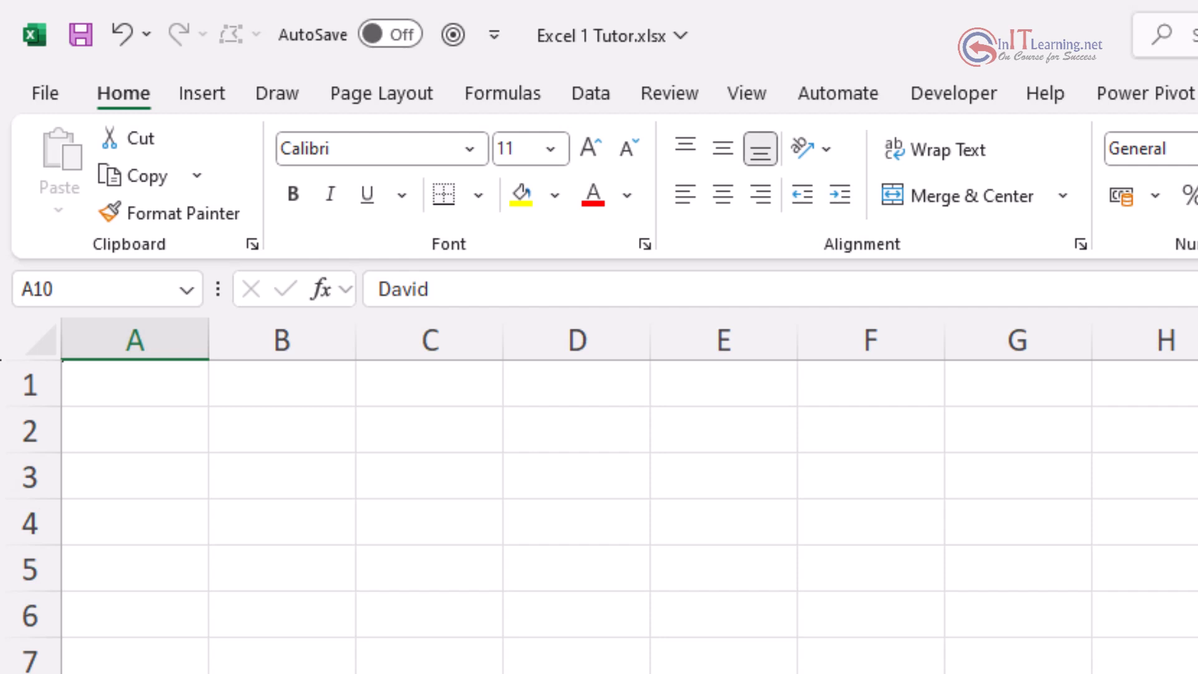
pyautogui.click(136, 390)
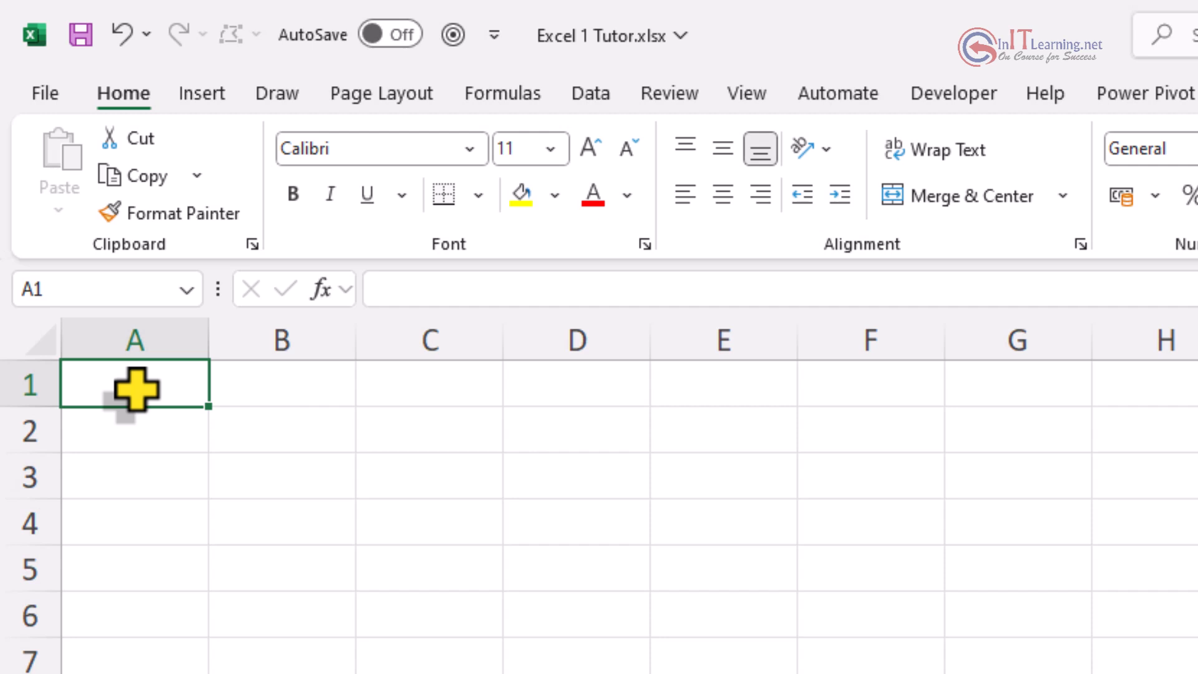
pyautogui.press('Down')
pyautogui.press('Down')
pyautogui.press('Down')
pyautogui.press('Down')
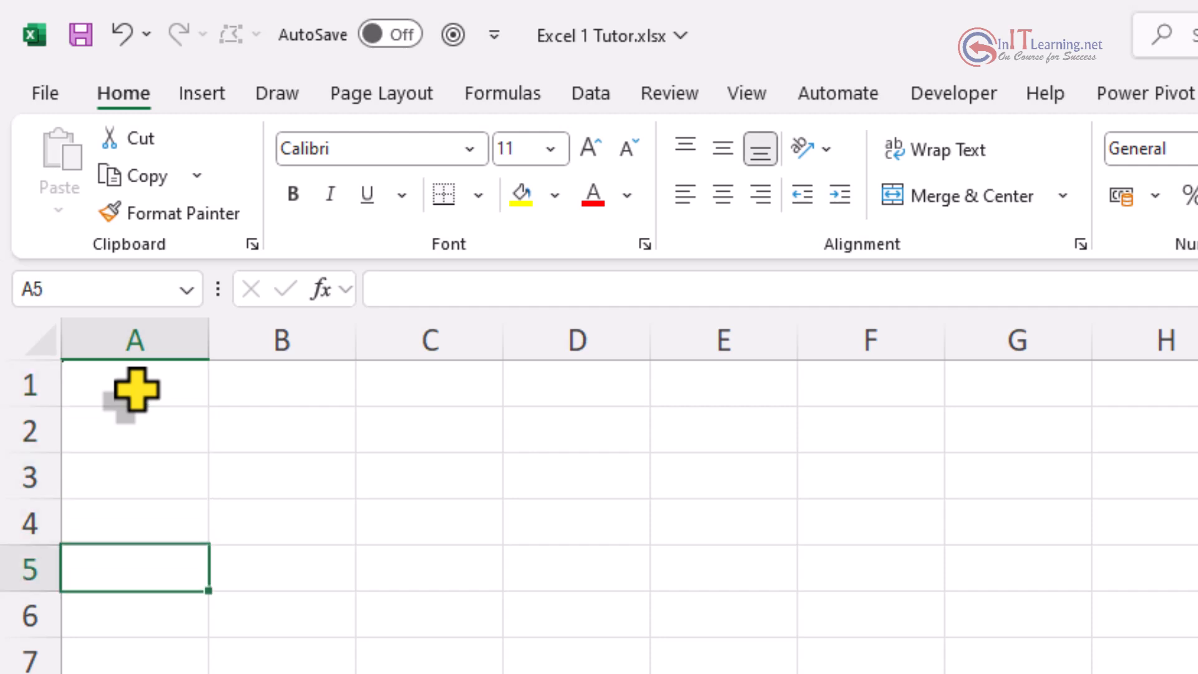
pyautogui.press('Down')
pyautogui.press('Down')
pyautogui.press('Right')
pyautogui.press('Right')
pyautogui.press('Right')
pyautogui.press('Left')
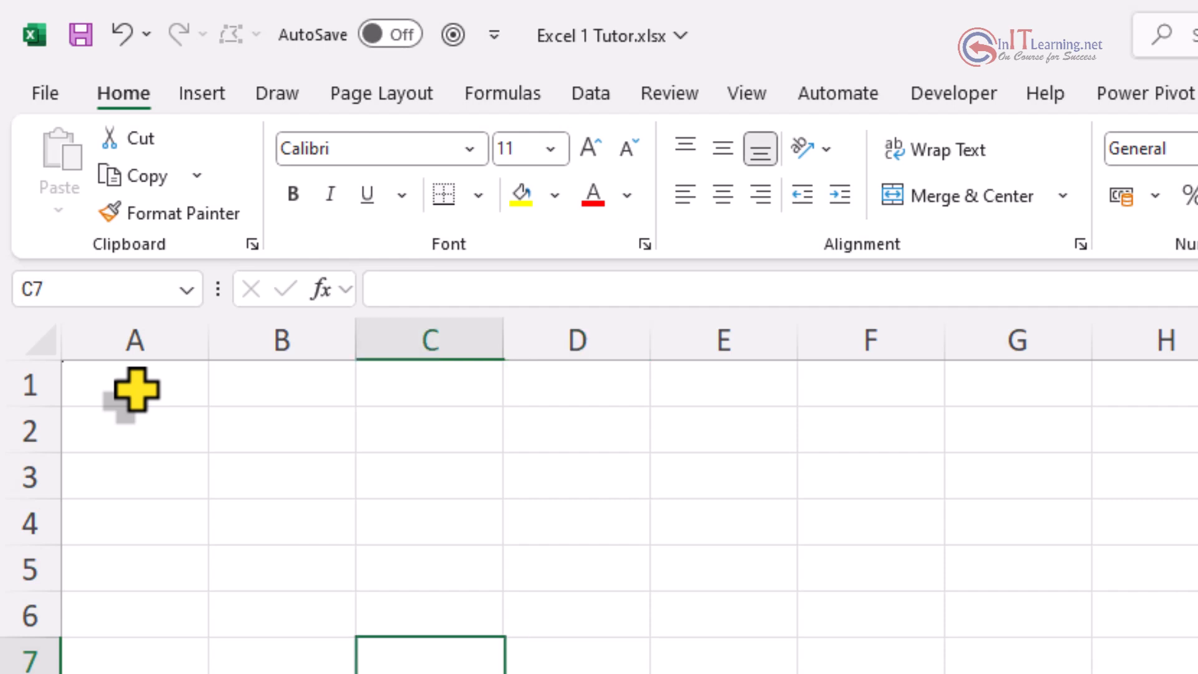
pyautogui.press('Left')
pyautogui.press('Left')
pyautogui.press('Up')
pyautogui.press('Up')
pyautogui.press('Up')
pyautogui.press('Up')
pyautogui.press('Up')
pyautogui.press('Up')
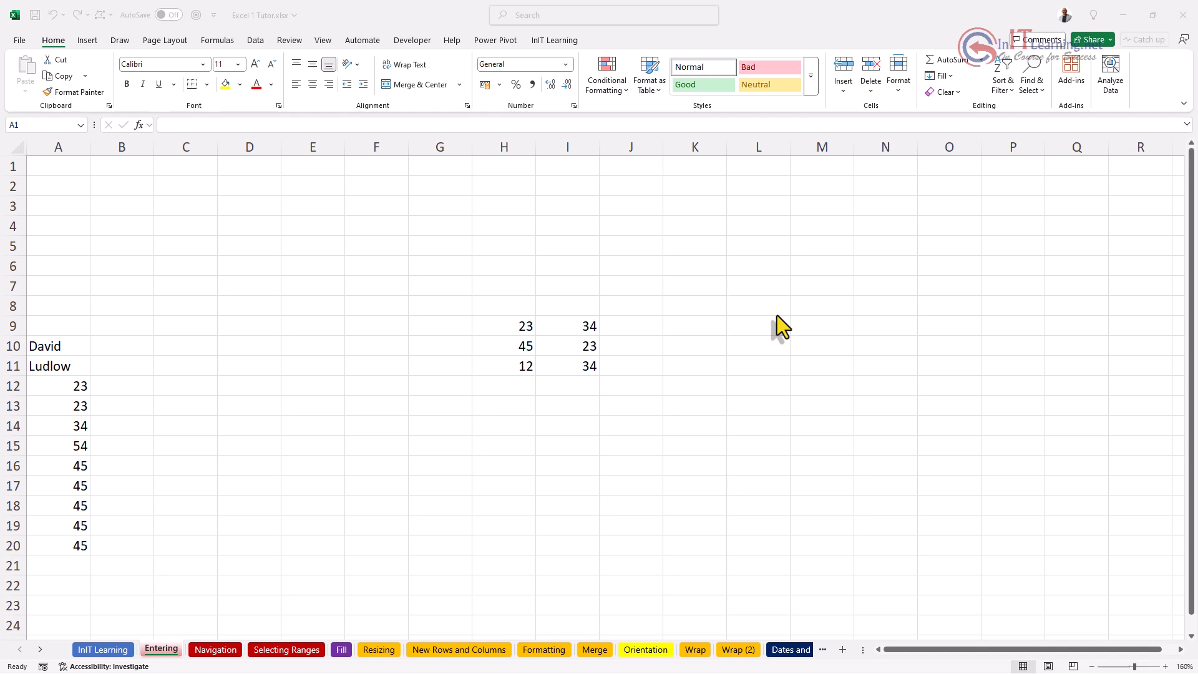
# Step: Ctrl+Down from A1 to A10, A20 and the last row, then Ctrl+Up back to A1
pyautogui.click(50, 167)
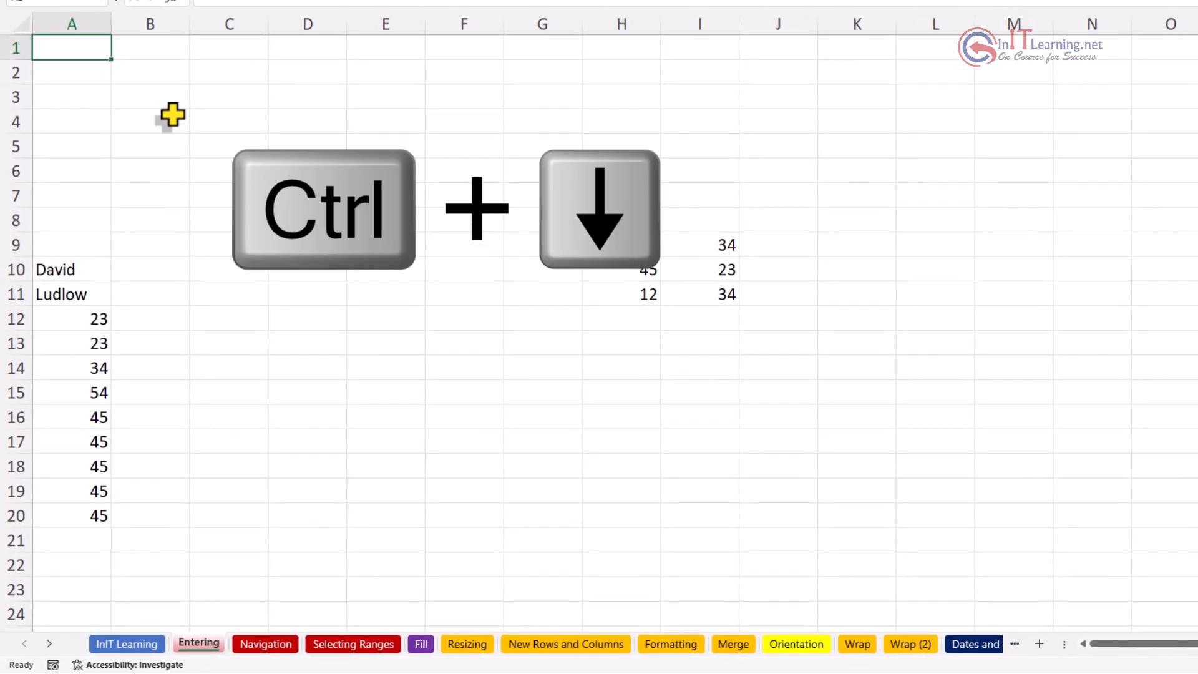
pyautogui.hotkey('ctrl', 'Down')
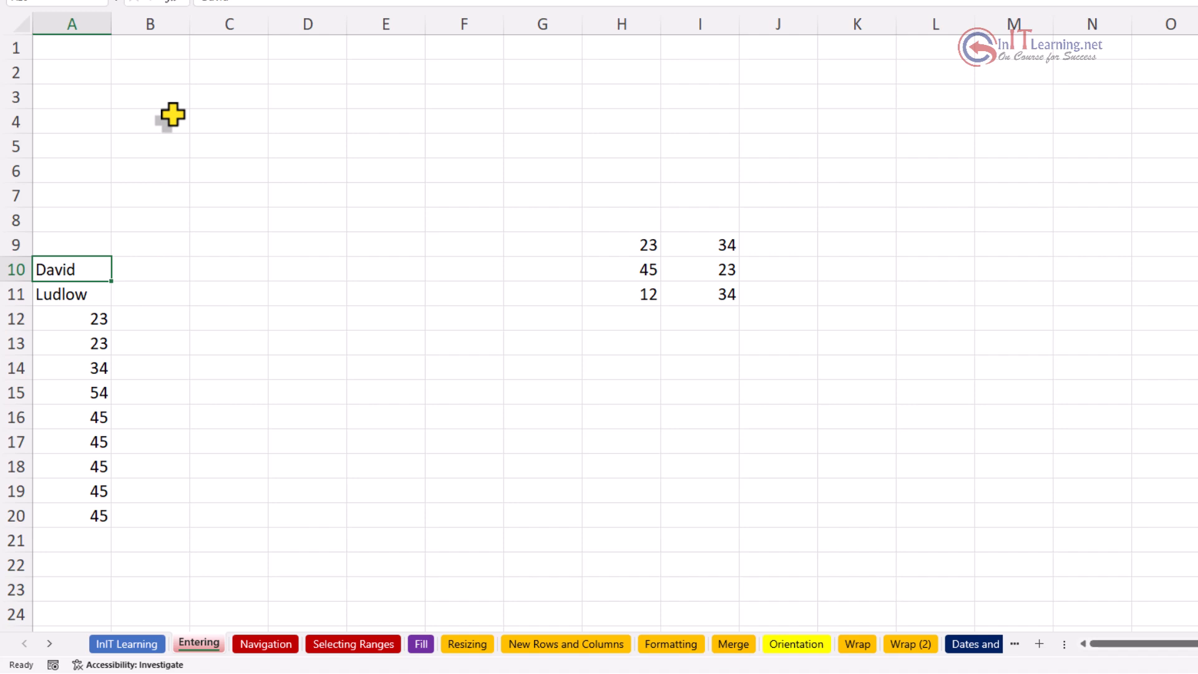
pyautogui.hotkey('ctrl', 'Down')
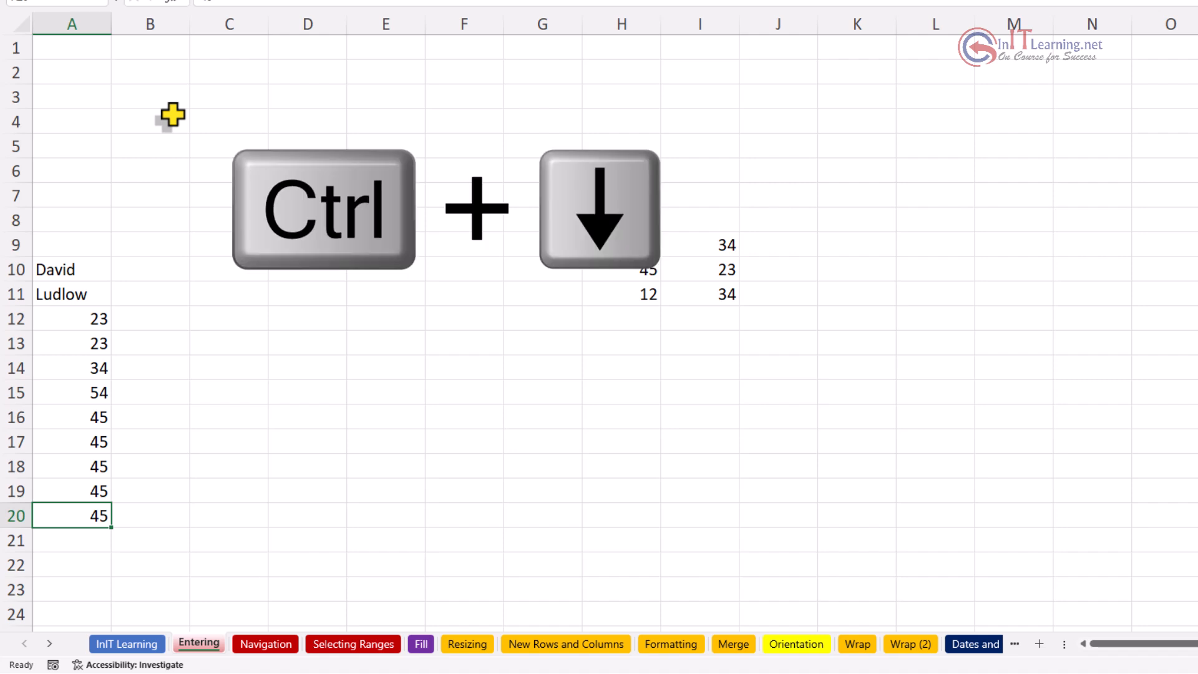
pyautogui.hotkey('ctrl', 'Down')
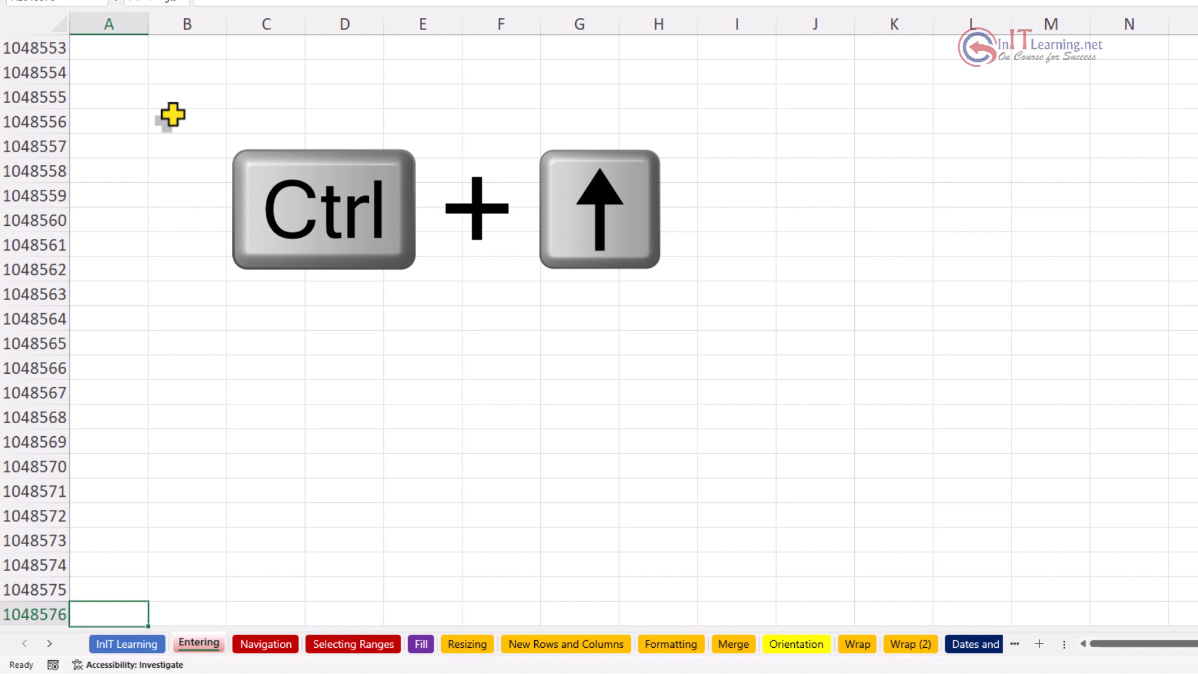
pyautogui.hotkey('ctrl', 'Up')
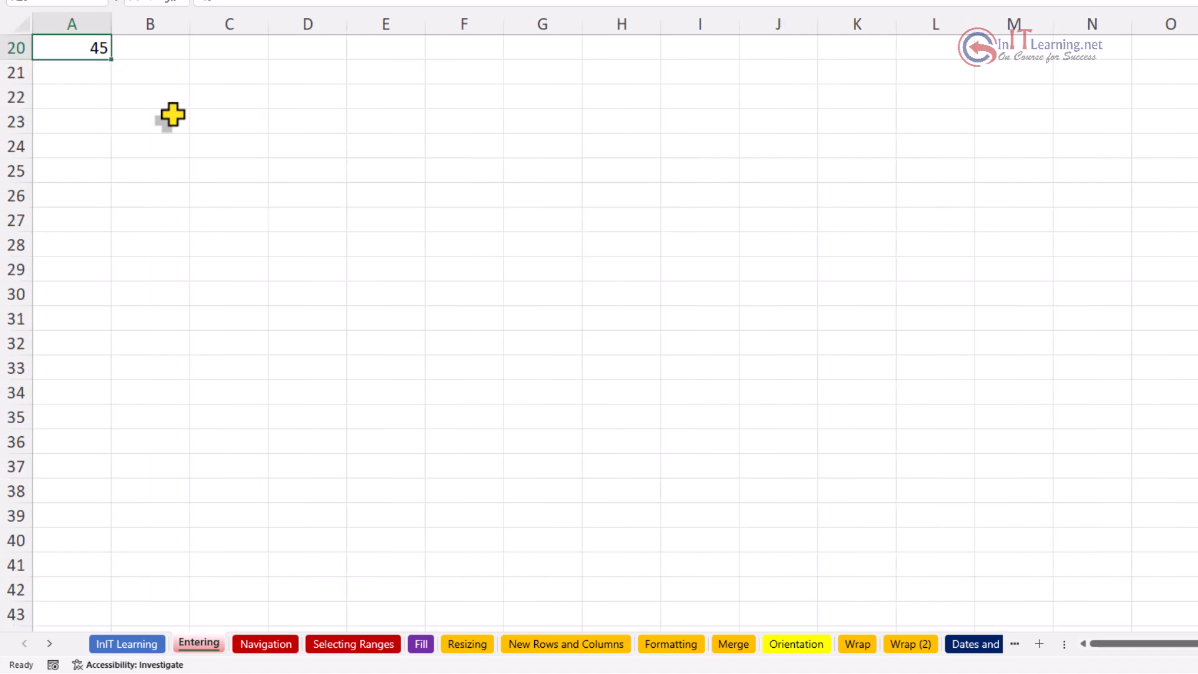
pyautogui.hotkey('ctrl', 'Up')
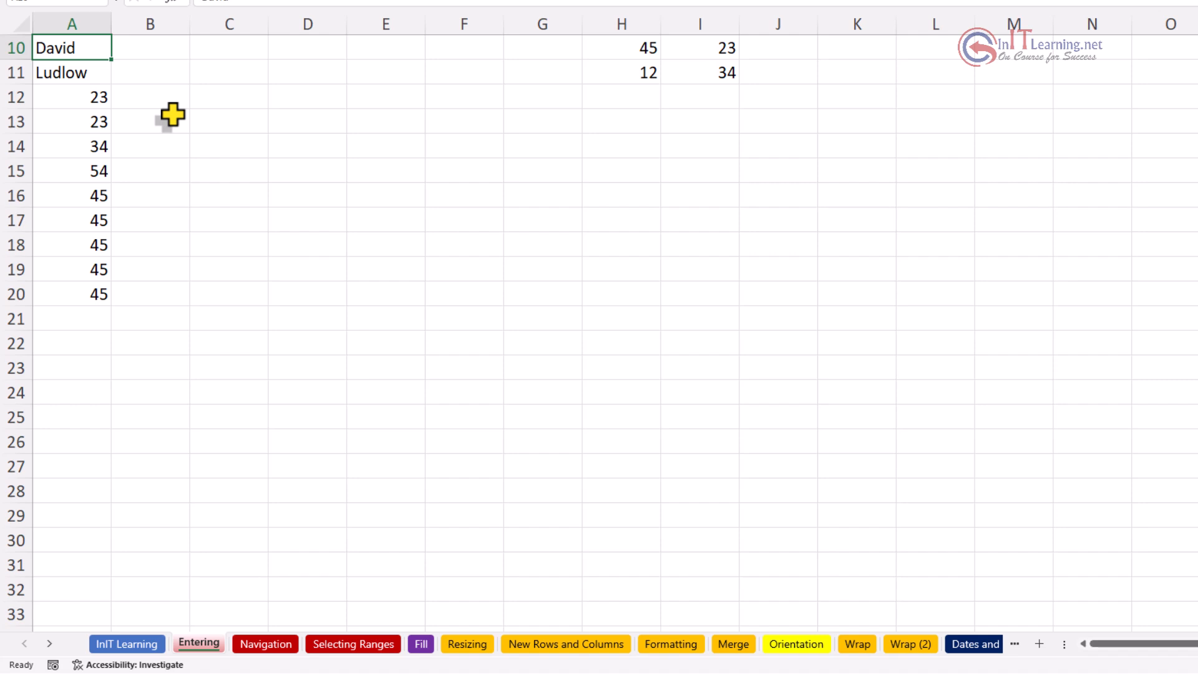
pyautogui.hotkey('ctrl', 'Up')
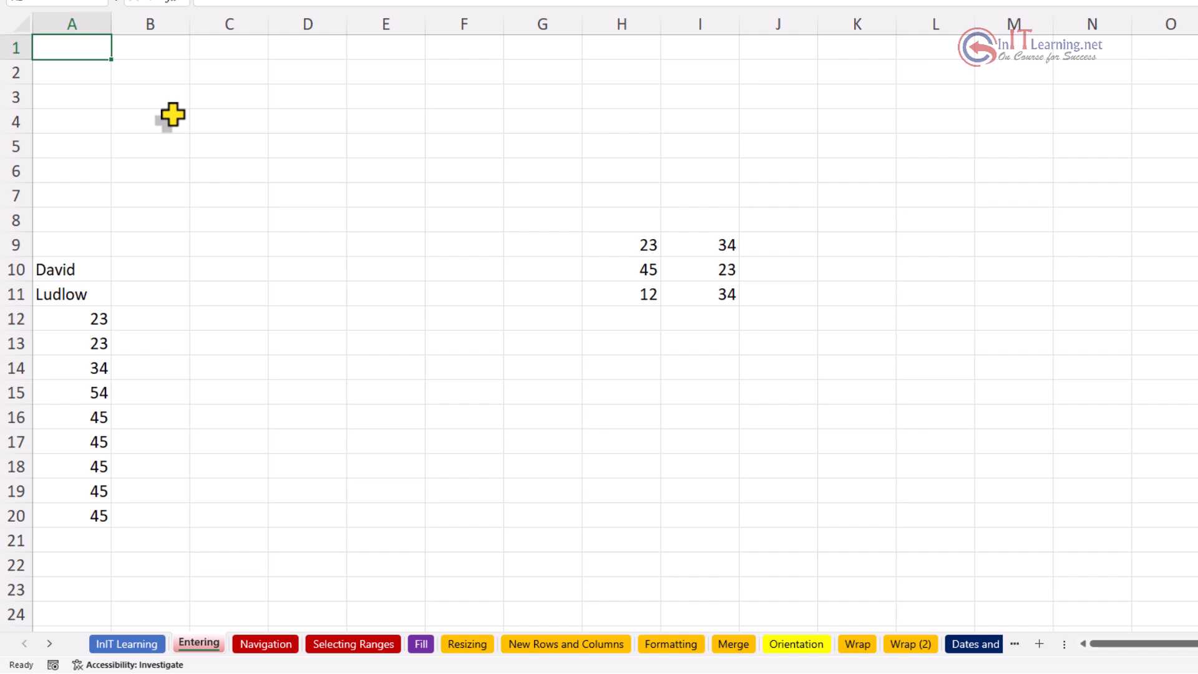
# Step: Jump down and back up empty column B with Ctrl+arrows, then make A10 active
pyautogui.press('Right')
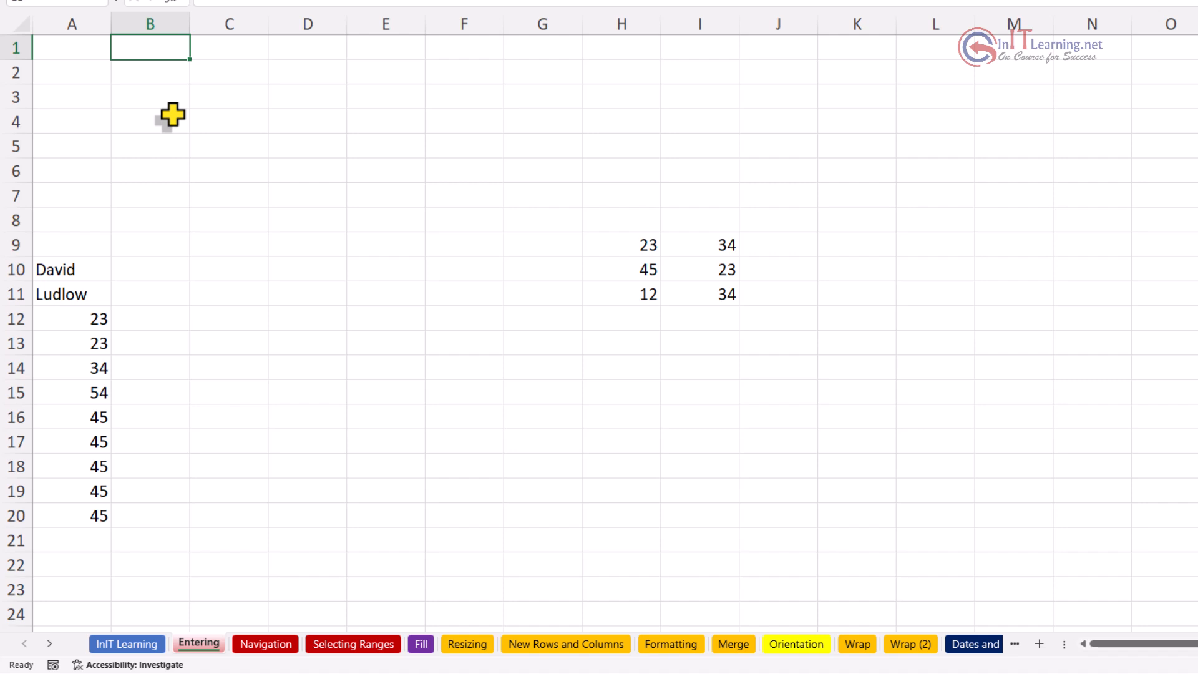
pyautogui.hotkey('ctrl', 'Down')
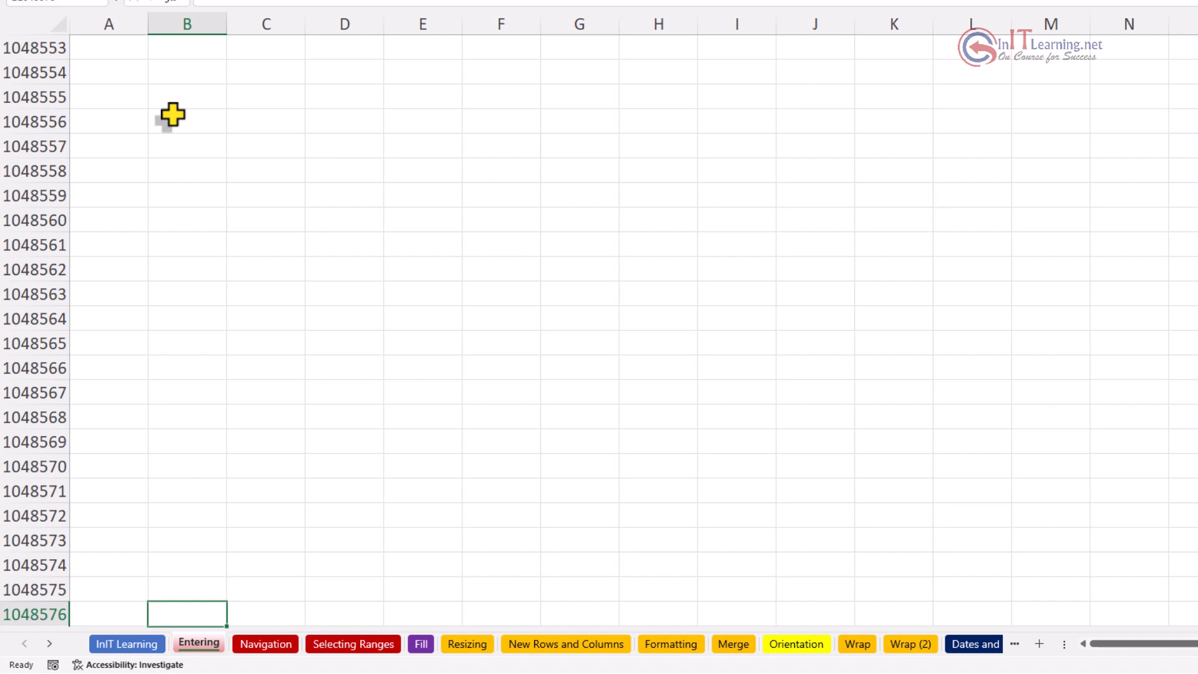
pyautogui.hotkey('ctrl', 'Up')
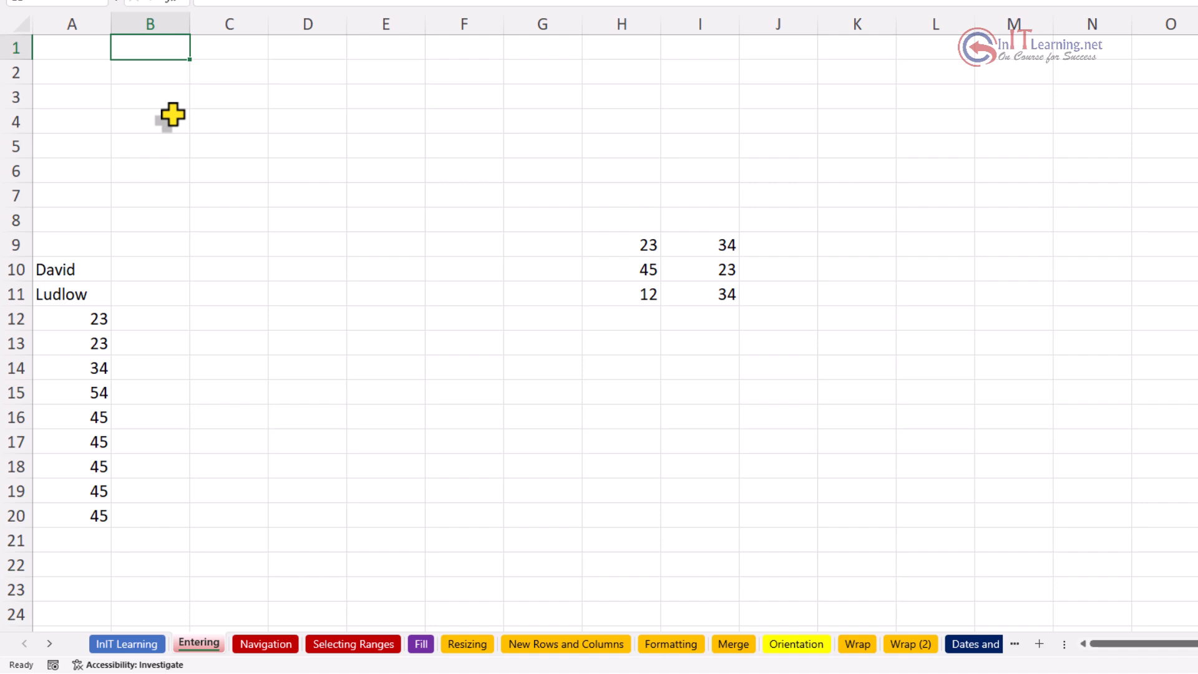
pyautogui.click(79, 272)
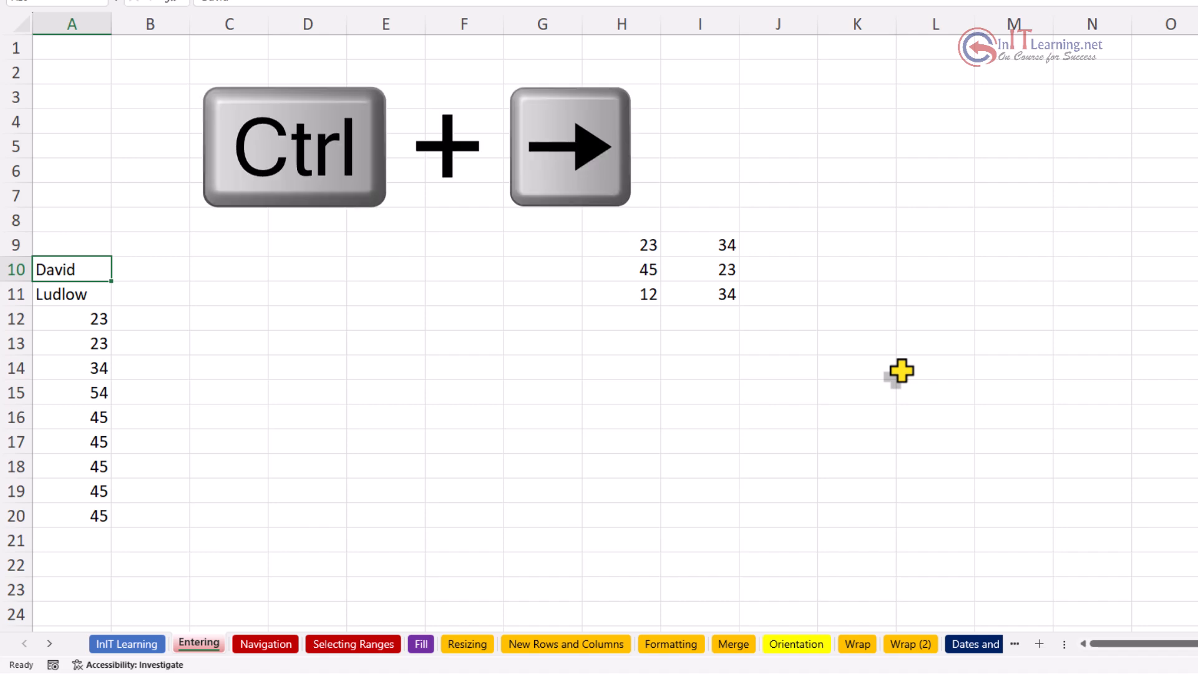
pyautogui.hotkey('ctrl', 'Right')
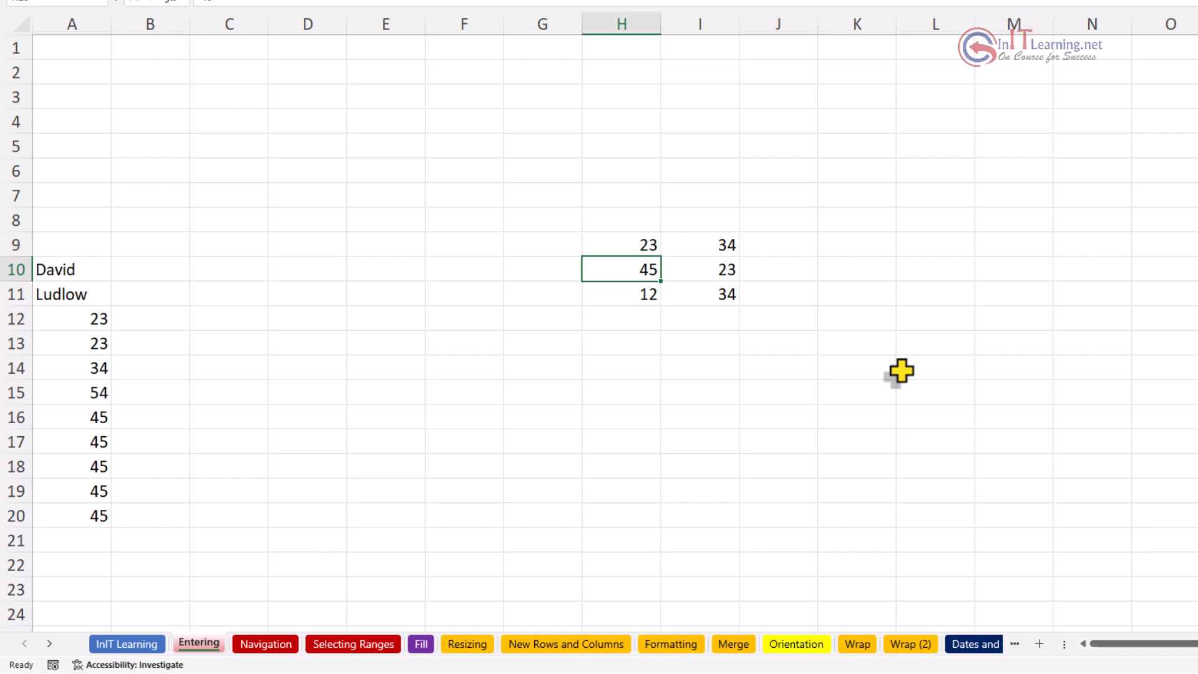
pyautogui.hotkey('ctrl', 'Right')
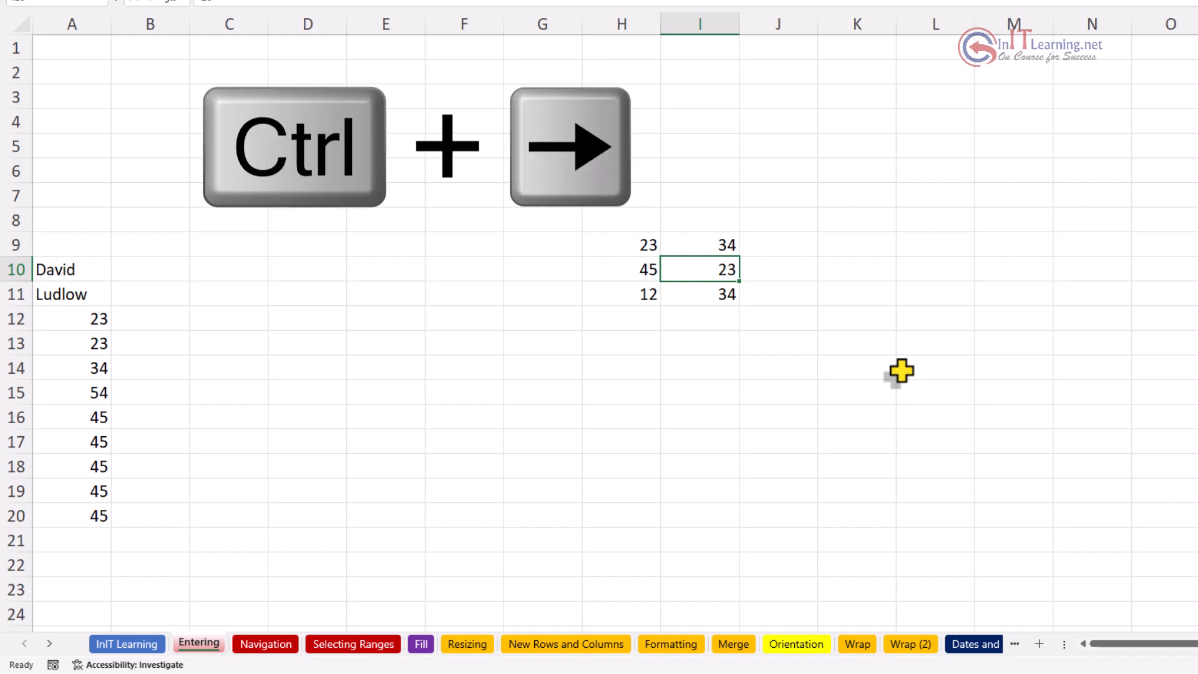
pyautogui.hotkey('ctrl', 'Right')
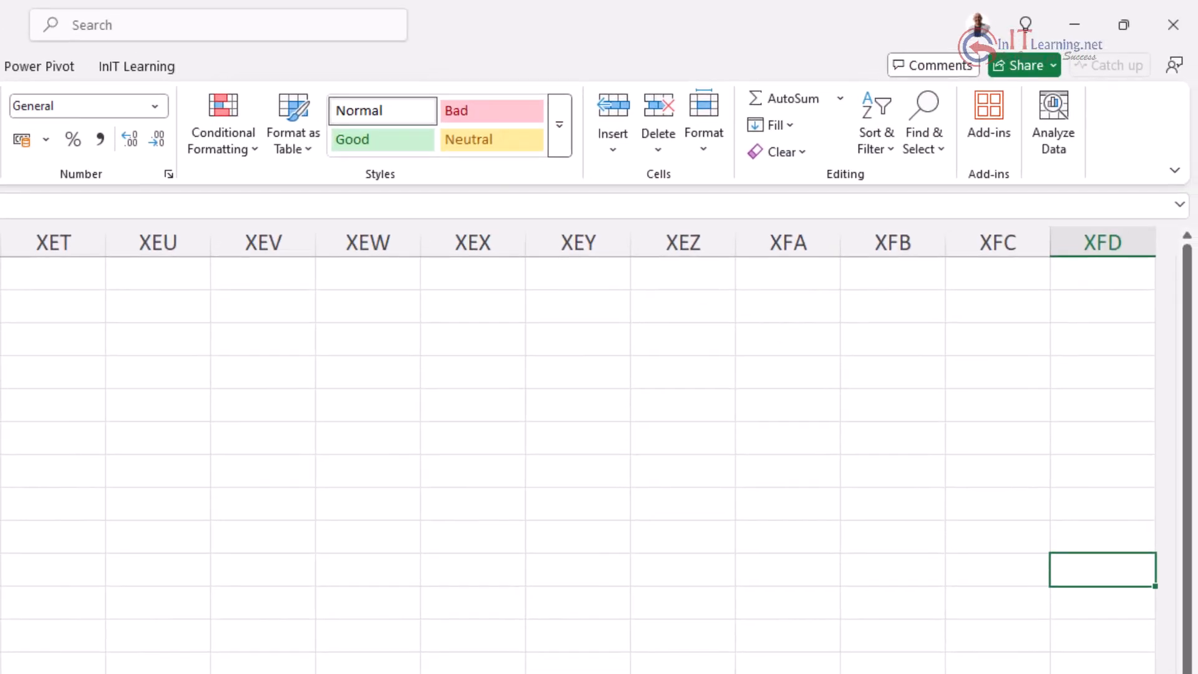
pyautogui.hotkey('ctrl', 'Left')
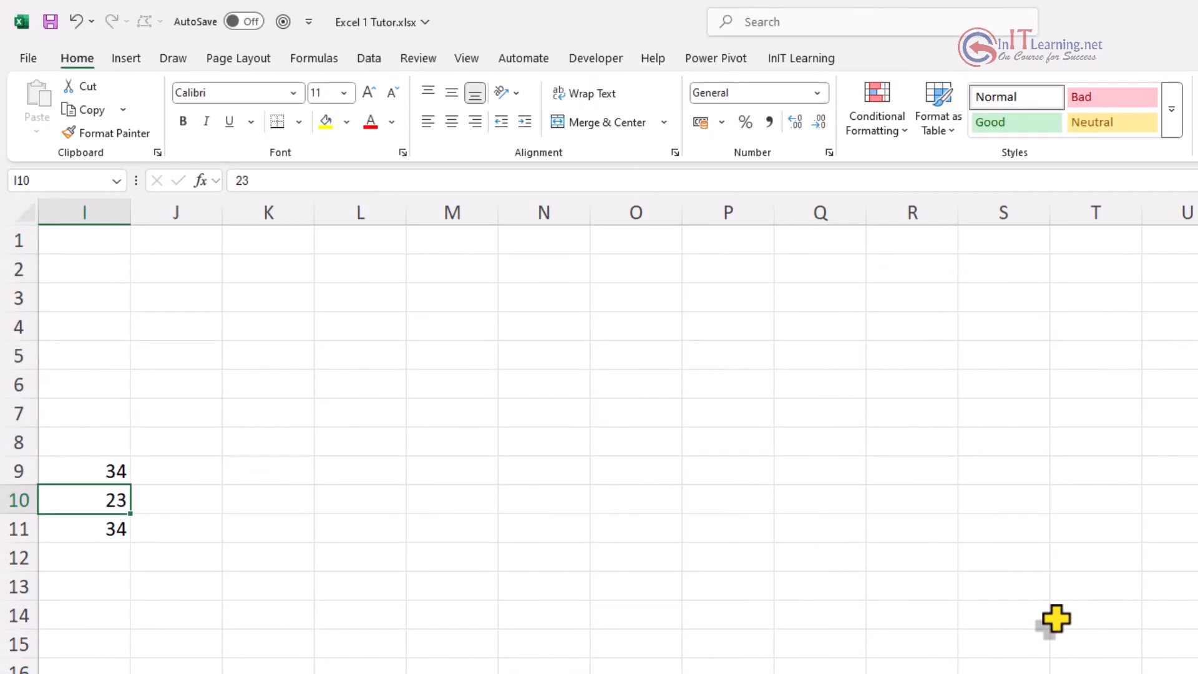
pyautogui.hotkey('ctrl', 'Left')
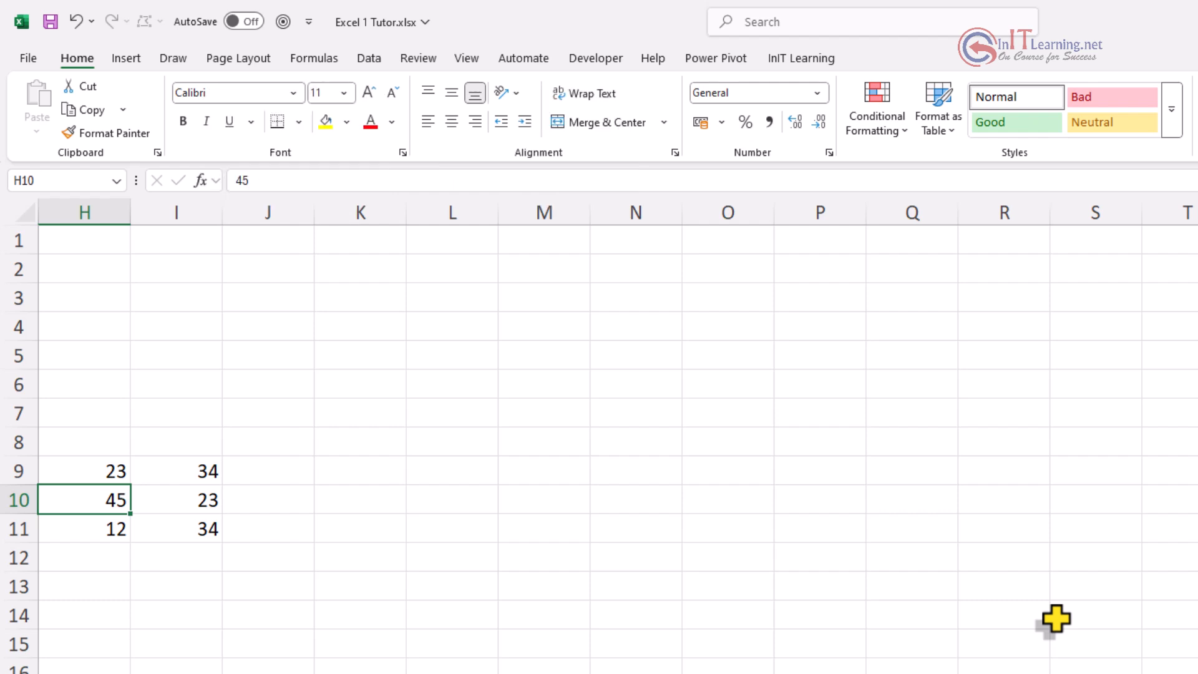
pyautogui.hotkey('ctrl', 'Left')
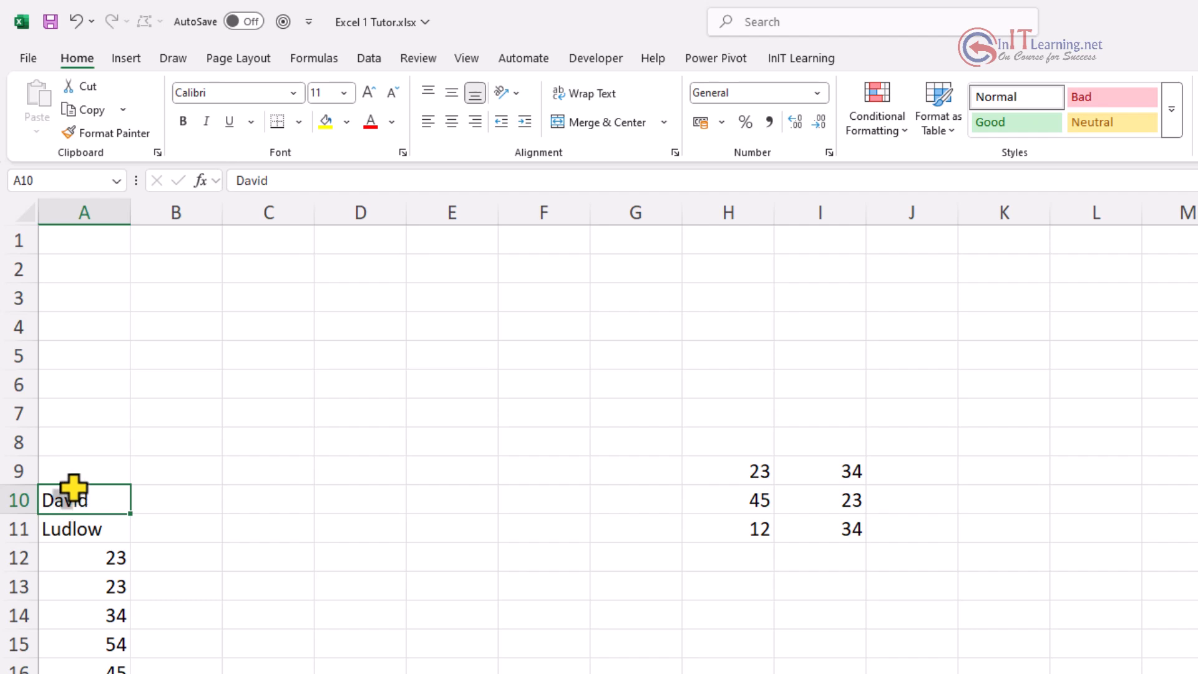
# Step: Drag-select ranges in column A, then reset the active cell to A10
pyautogui.moveTo(73, 493); pyautogui.dragTo(67, 540)
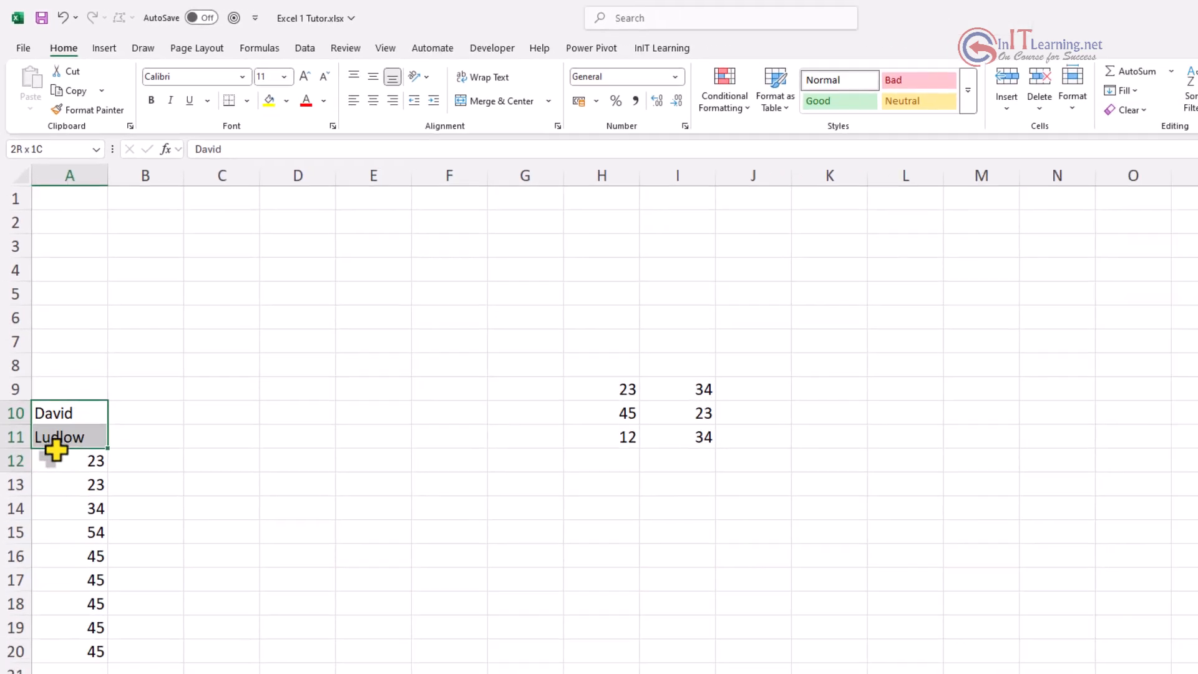
pyautogui.moveTo(56, 447); pyautogui.dragTo(55, 654)
pyautogui.moveTo(47, 548); pyautogui.dragTo(63, 345)
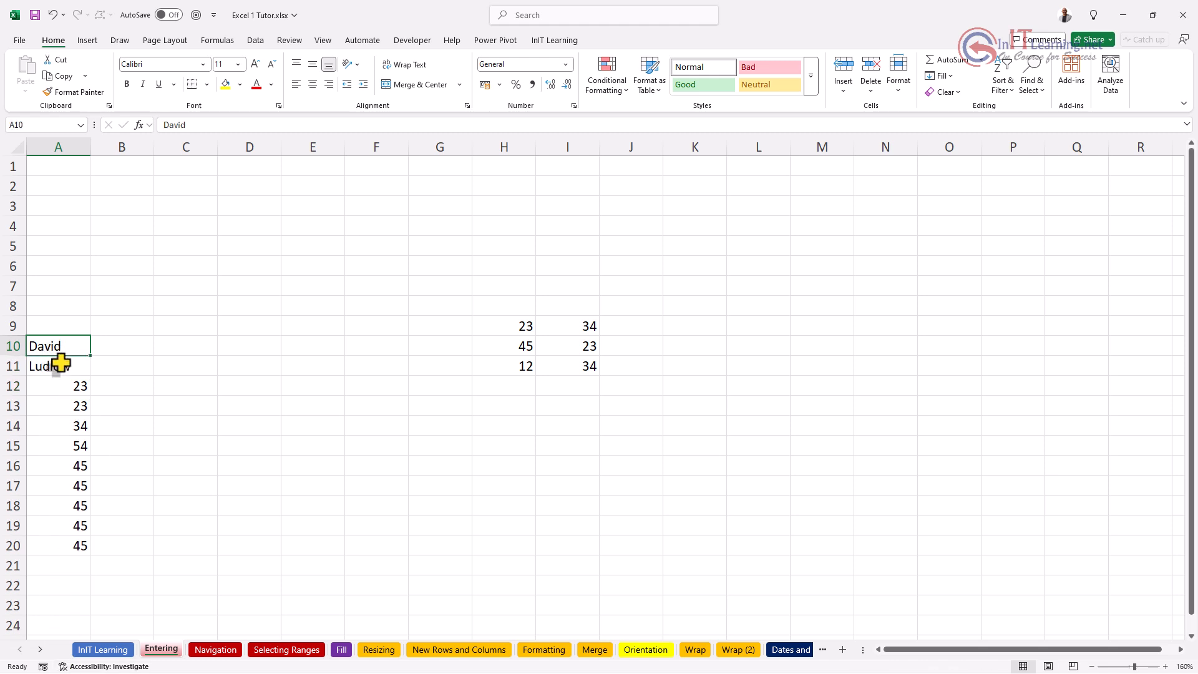
pyautogui.moveTo(59, 351); pyautogui.dragTo(57, 266)
pyautogui.hotkey('ctrl', 'Home')
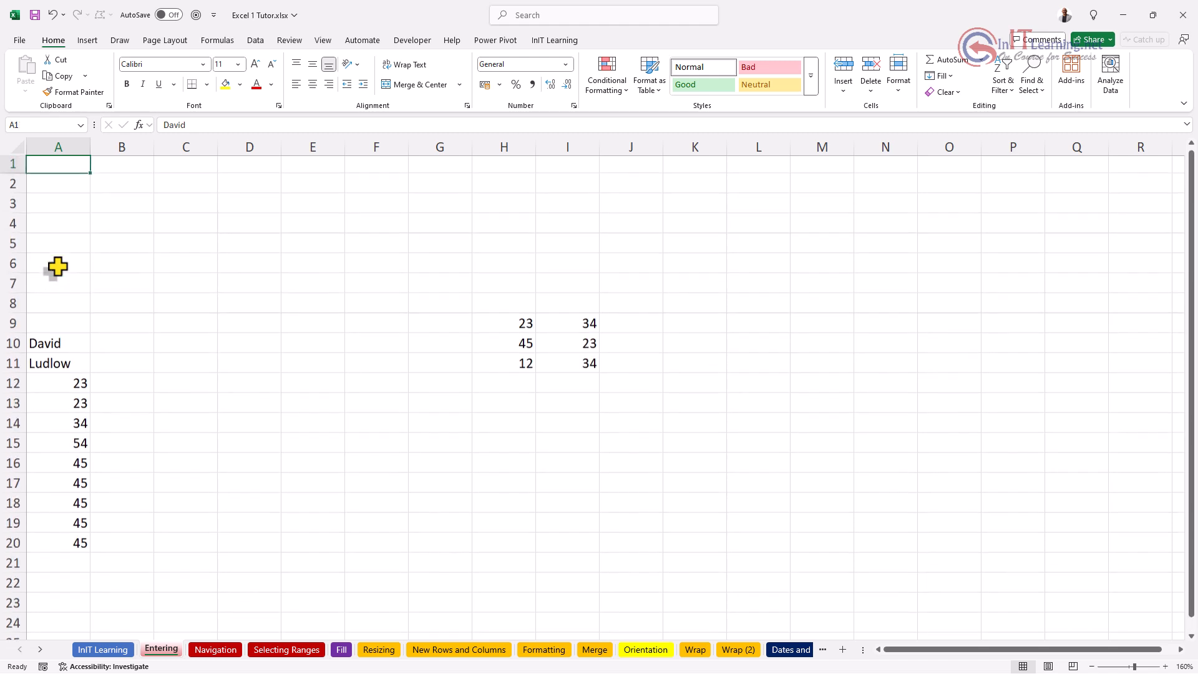
pyautogui.hotkey('ctrl', 'Down')
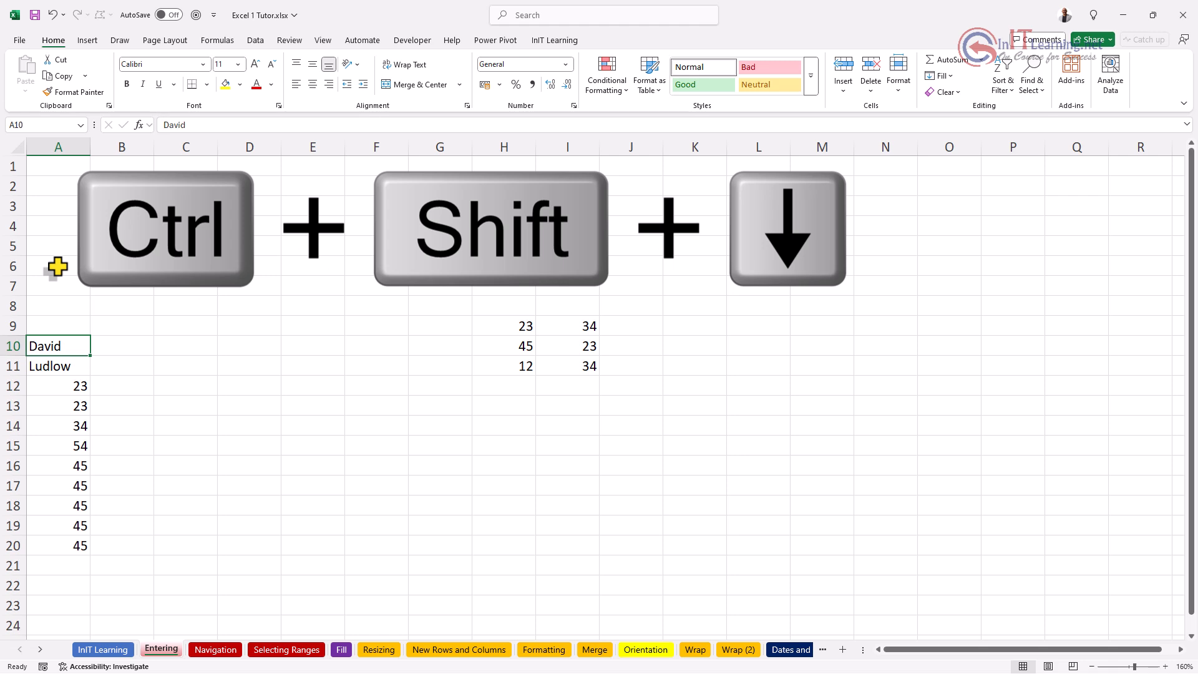
# Step: Select A10:A20 with Ctrl+Shift+Down, then resize it with Shift+arrows, ending at A10:A11
pyautogui.hotkey('ctrl', 'shift', 'Down')
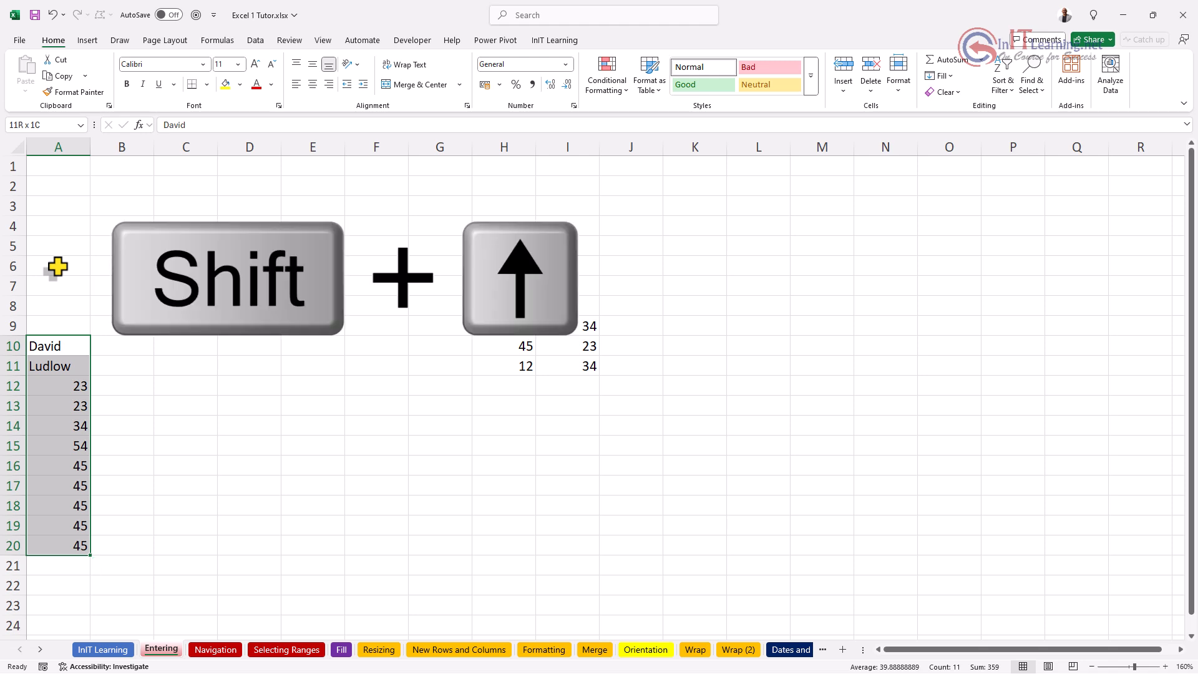
pyautogui.hotkey('shift', 'Up')
pyautogui.hotkey('shift', 'Up')
pyautogui.hotkey('shift', 'Up')
pyautogui.hotkey('shift', 'Up')
pyautogui.hotkey('shift', 'Up')
pyautogui.hotkey('shift', 'Up')
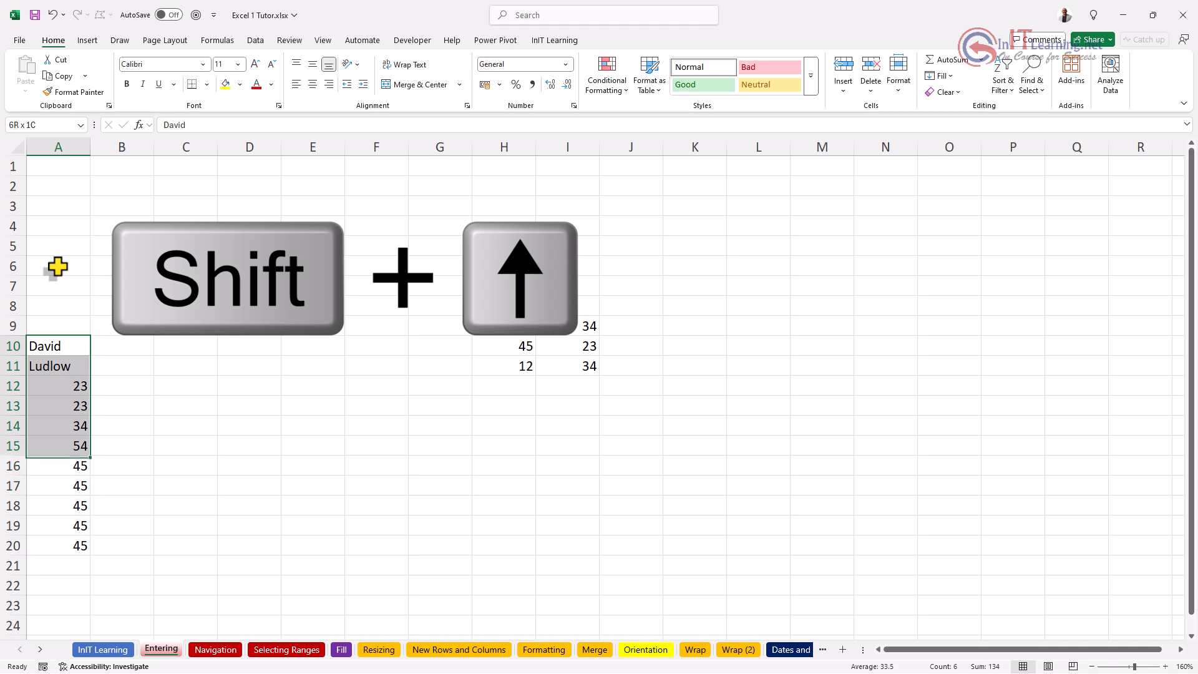
pyautogui.hotkey('shift', 'Right')
pyautogui.hotkey('shift', 'Right')
pyautogui.hotkey('shift', 'Right')
pyautogui.hotkey('shift', 'Right')
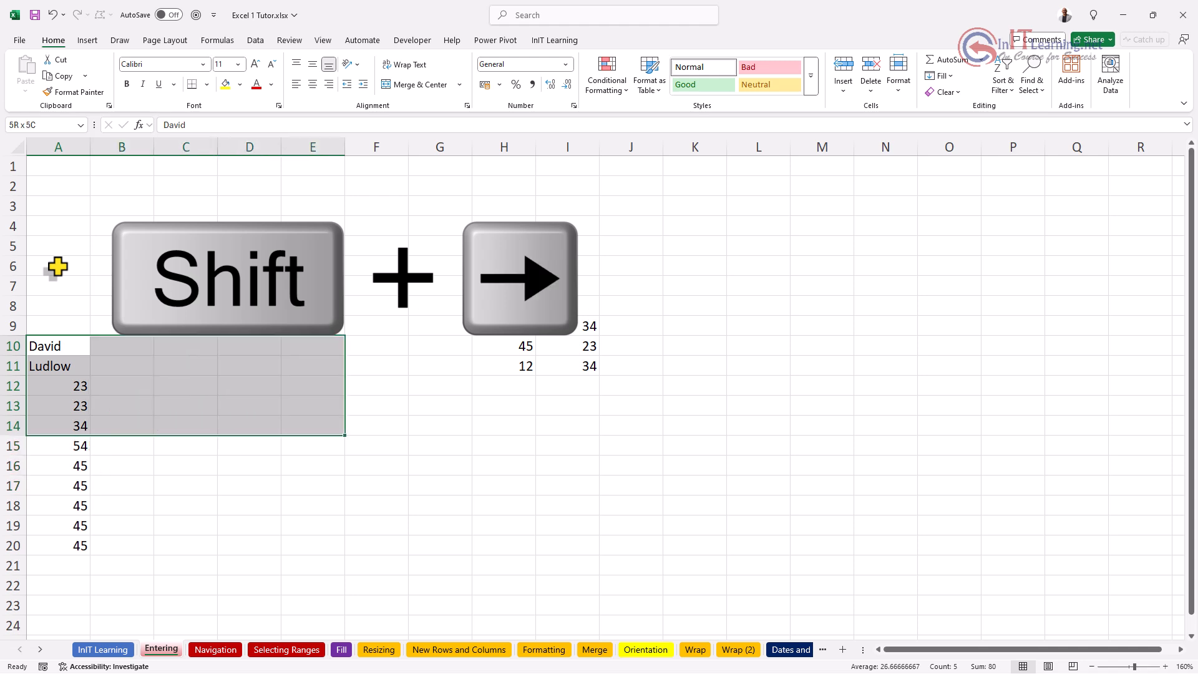
pyautogui.hotkey('shift', 'Up')
pyautogui.hotkey('shift', 'Down')
pyautogui.hotkey('shift', 'Left')
pyautogui.hotkey('shift', 'Left')
pyautogui.hotkey('shift', 'Left')
pyautogui.hotkey('shift', 'Left')
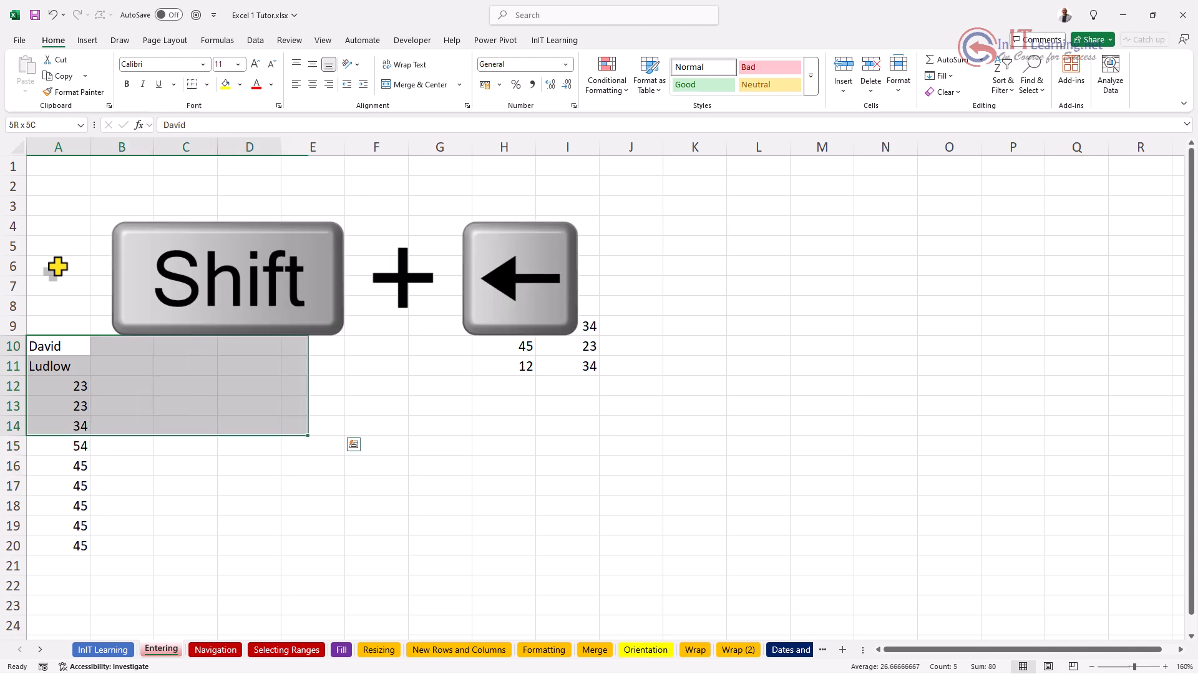
pyautogui.hotkey('shift', 'Down')
pyautogui.hotkey('shift', 'Down')
pyautogui.hotkey('shift', 'Down')
pyautogui.hotkey('shift', 'Down')
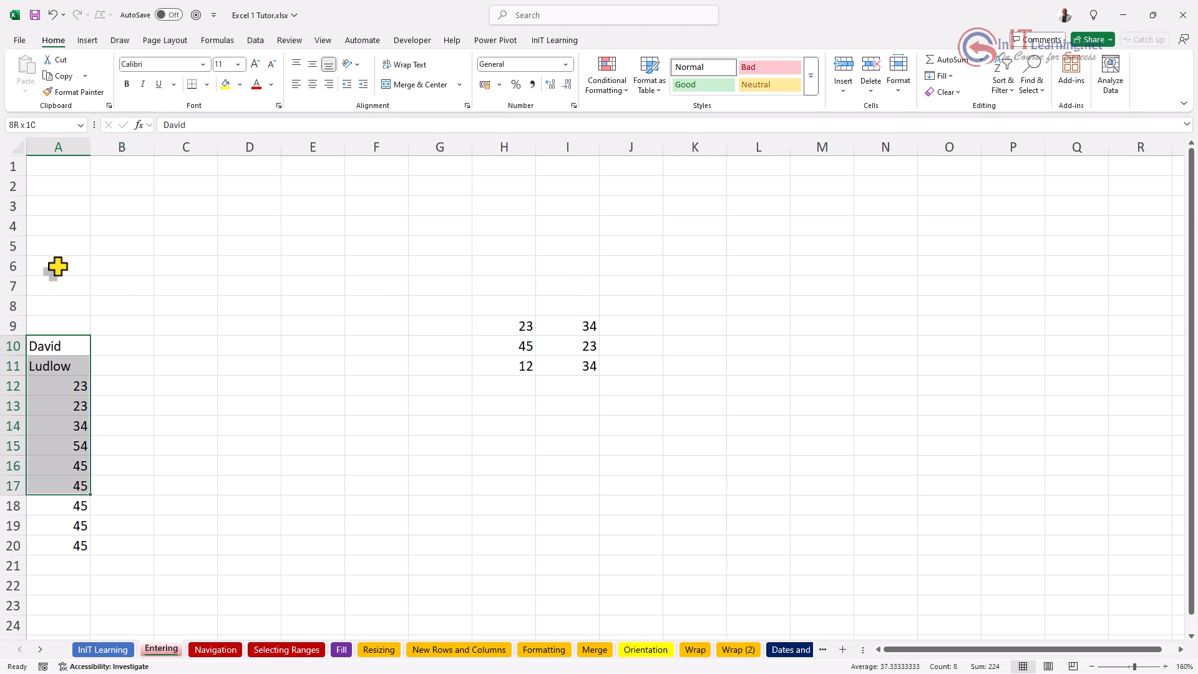
pyautogui.hotkey('shift', 'Right')
pyautogui.hotkey('shift', 'Right')
pyautogui.hotkey('shift', 'Right')
pyautogui.hotkey('shift', 'Right')
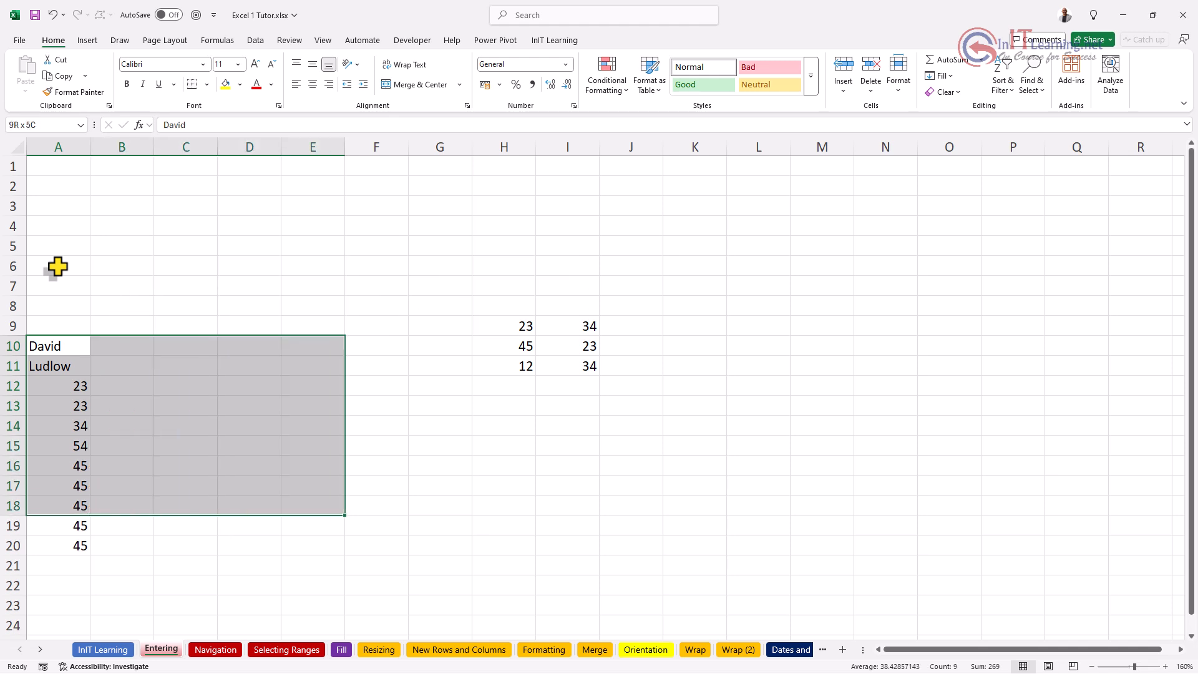
pyautogui.hotkey('shift', 'Left')
pyautogui.hotkey('shift', 'Left')
pyautogui.hotkey('shift', 'Left')
pyautogui.hotkey('shift', 'Left')
pyautogui.hotkey('shift', 'Down')
pyautogui.hotkey('shift', 'Down')
pyautogui.hotkey('shift', 'Down')
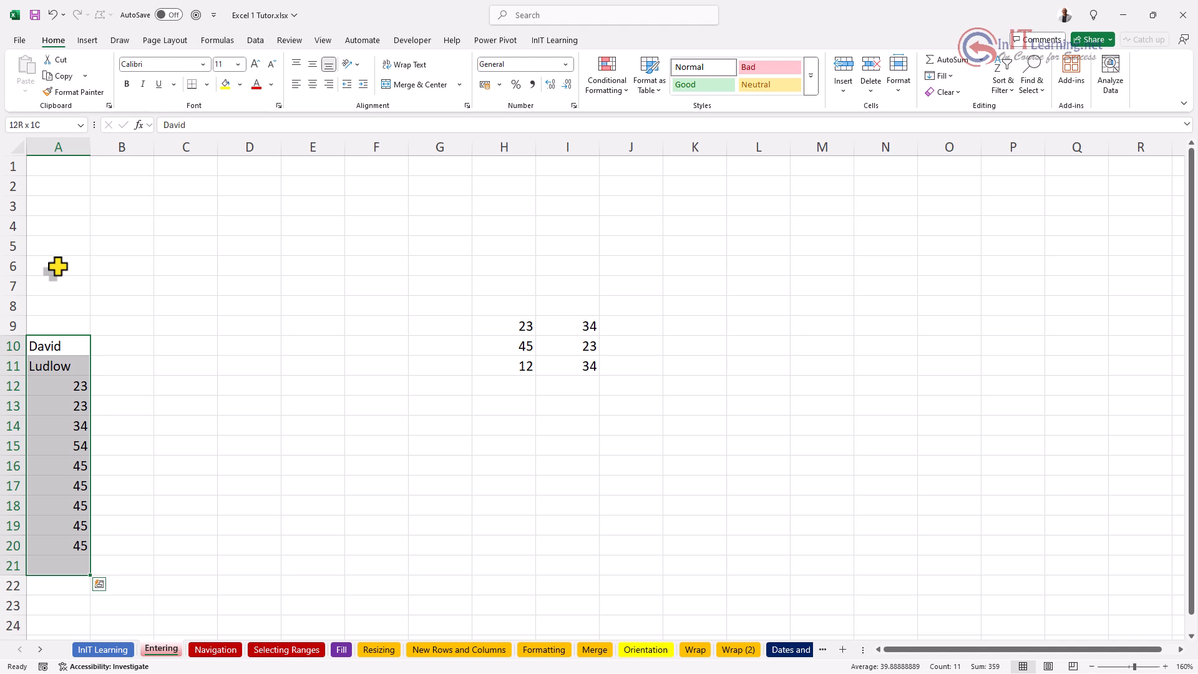
pyautogui.hotkey('shift', 'Up')
pyautogui.hotkey('shift', 'Up')
pyautogui.hotkey('shift', 'Up')
pyautogui.hotkey('shift', 'Up')
pyautogui.hotkey('shift', 'Up')
pyautogui.hotkey('shift', 'Up')
pyautogui.hotkey('shift', 'Up')
pyautogui.hotkey('shift', 'Up')
pyautogui.hotkey('shift', 'Up')
pyautogui.hotkey('shift', 'Up')
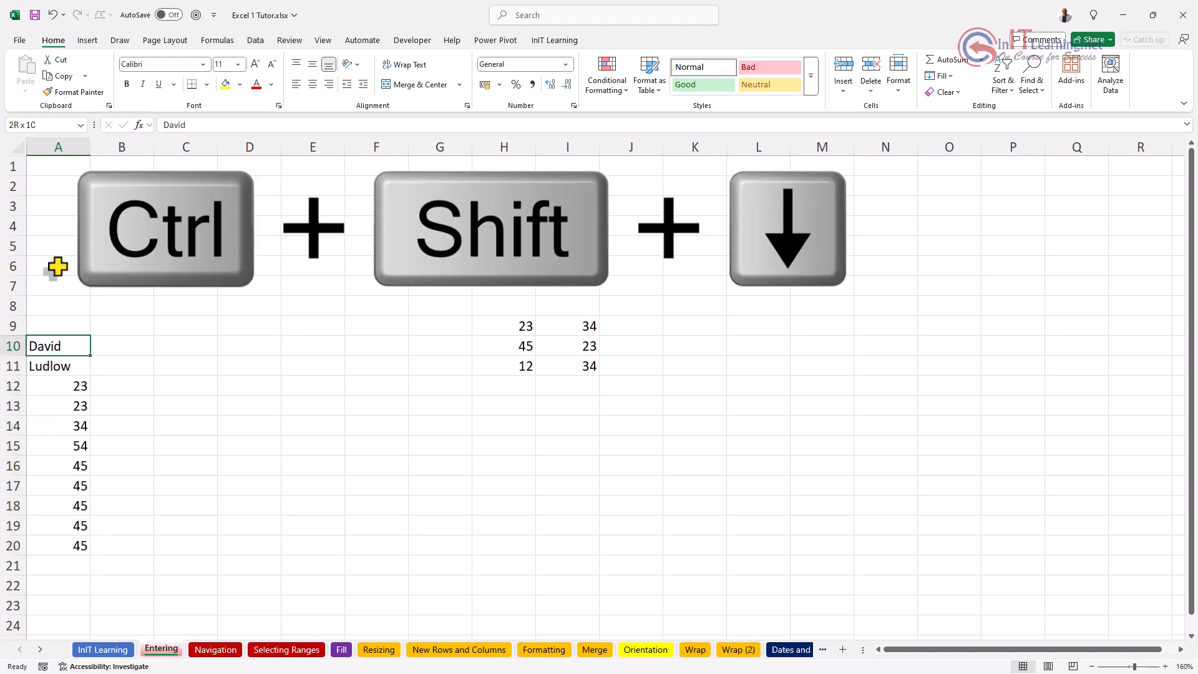
# Step: Extend the selection from A10:A20 across to column I, then deselect by picking A13
pyautogui.hotkey('ctrl', 'shift', 'Down')
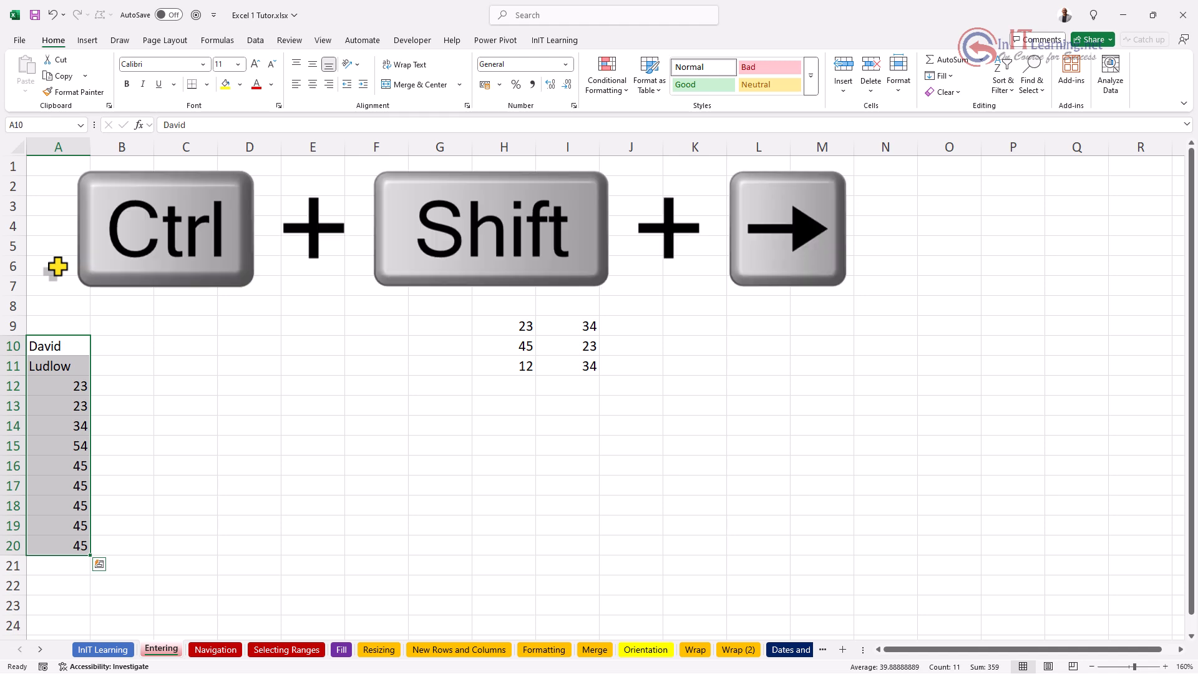
pyautogui.hotkey('ctrl', 'shift', 'Right')
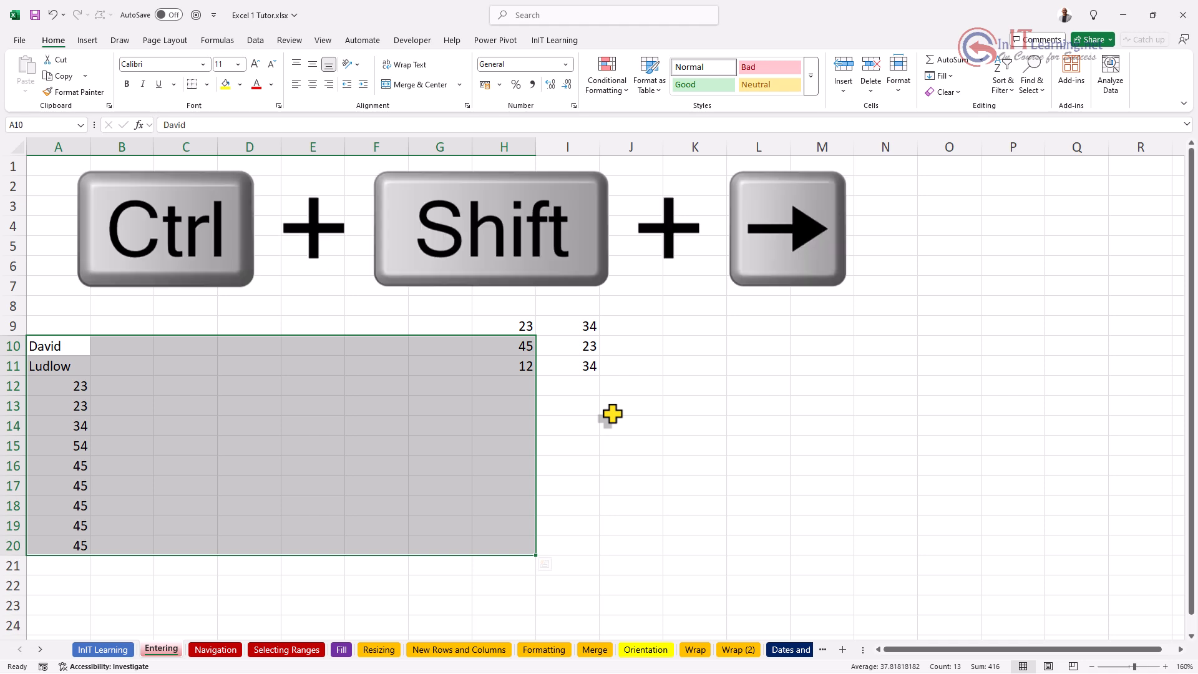
pyautogui.hotkey('ctrl', 'shift', 'Right')
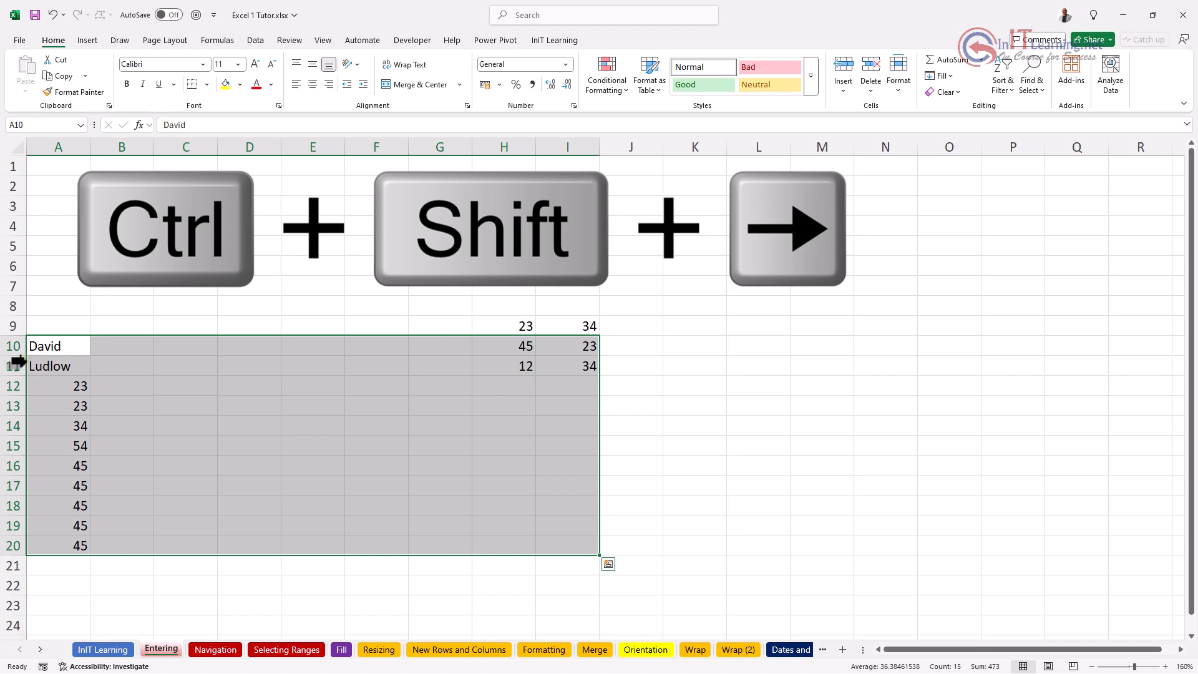
pyautogui.click(56, 398)
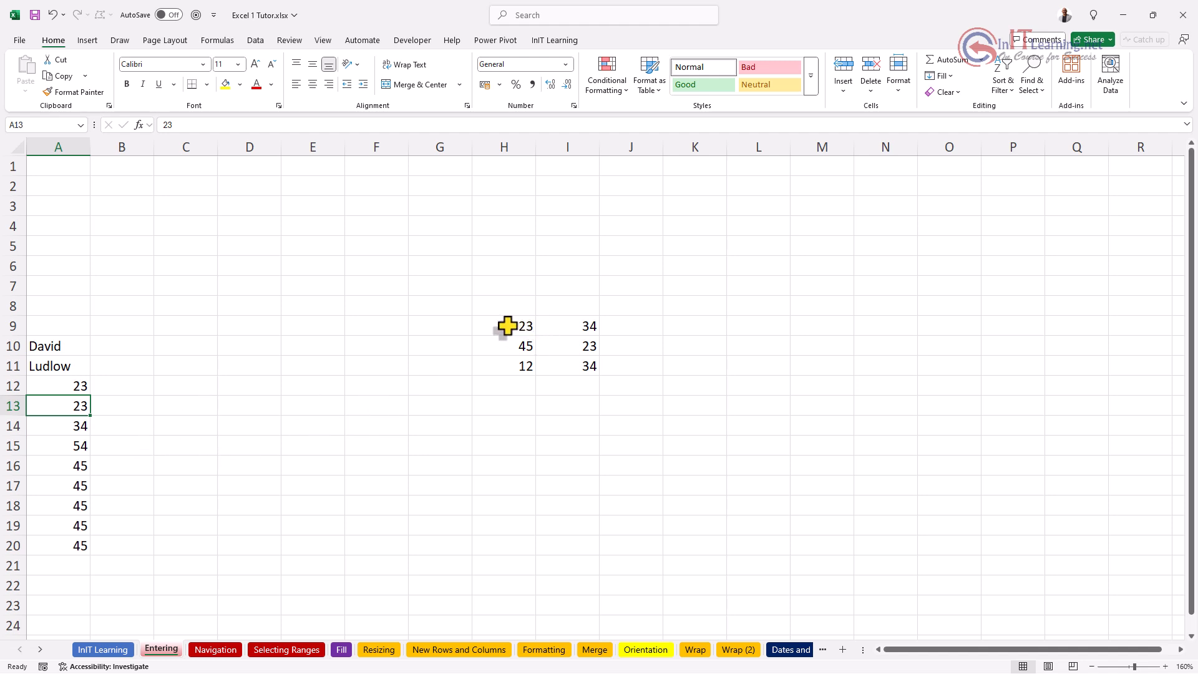
# Step: Drag across the number block H9:I11 to select it, twice
pyautogui.moveTo(508, 325); pyautogui.dragTo(575, 372)
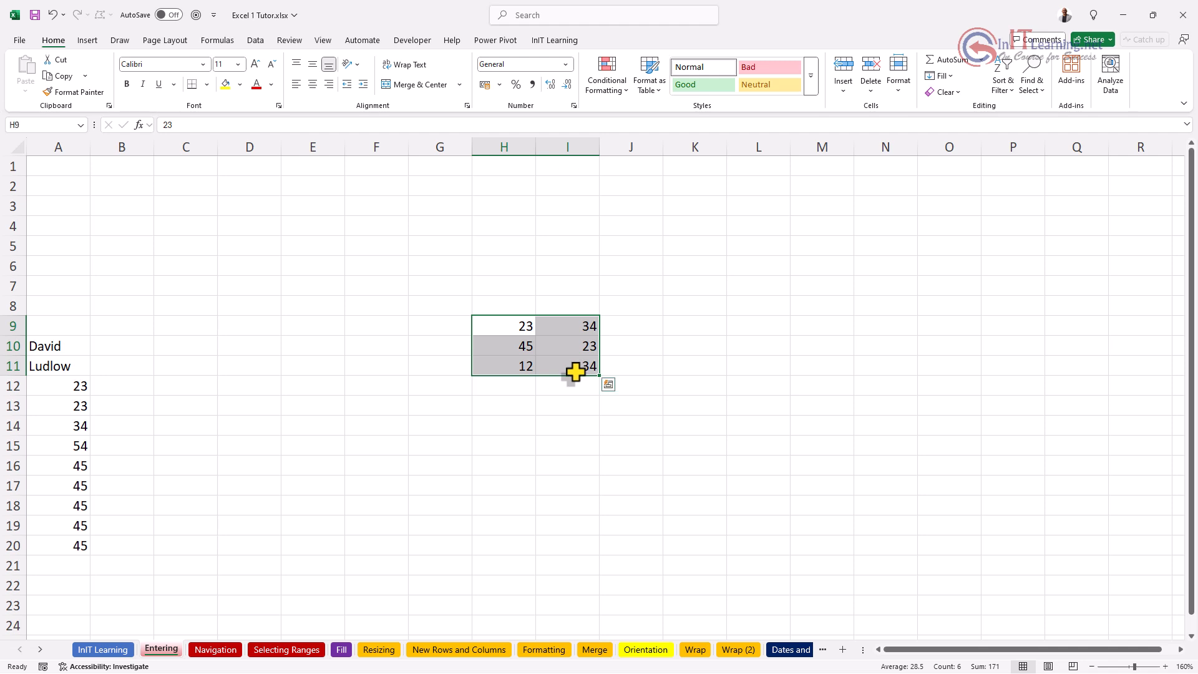
pyautogui.moveTo(508, 324); pyautogui.dragTo(572, 368)
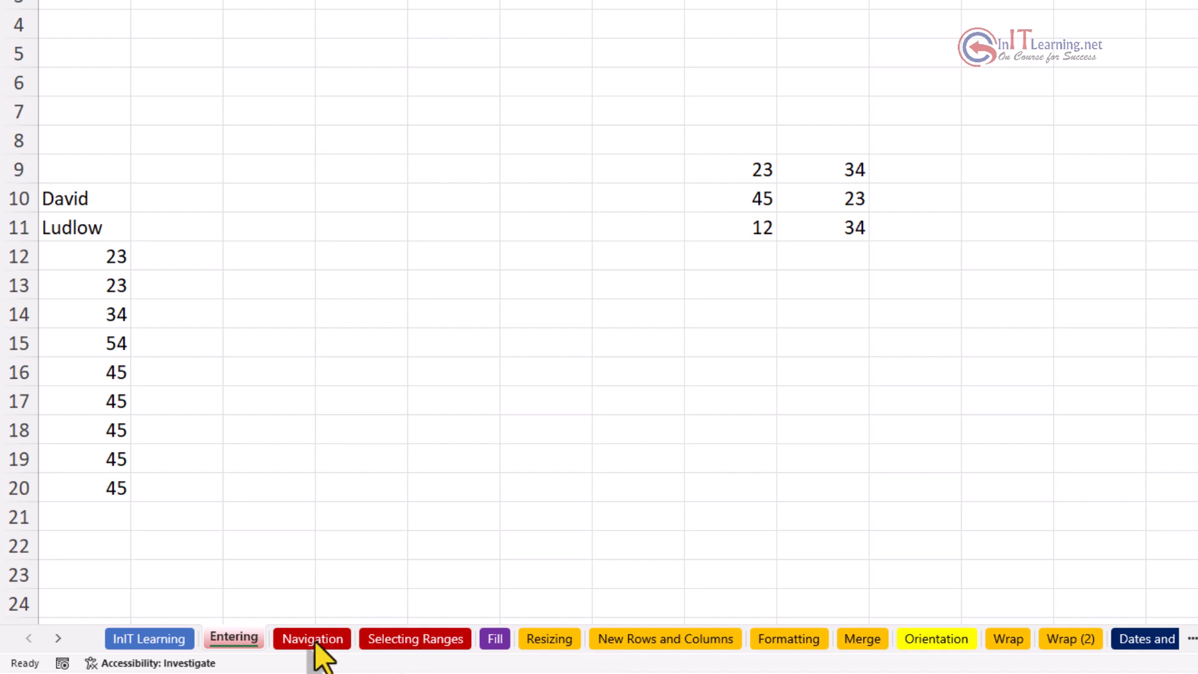
pyautogui.click(315, 641)
pyautogui.click(315, 642)
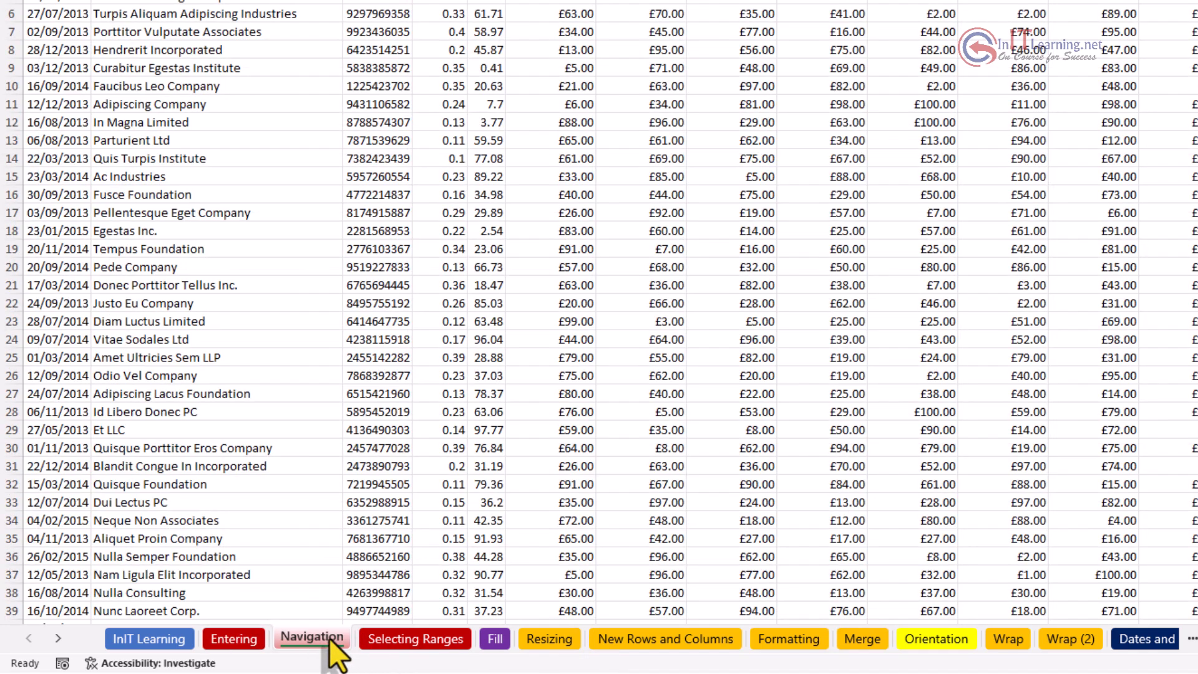
pyautogui.click(408, 638)
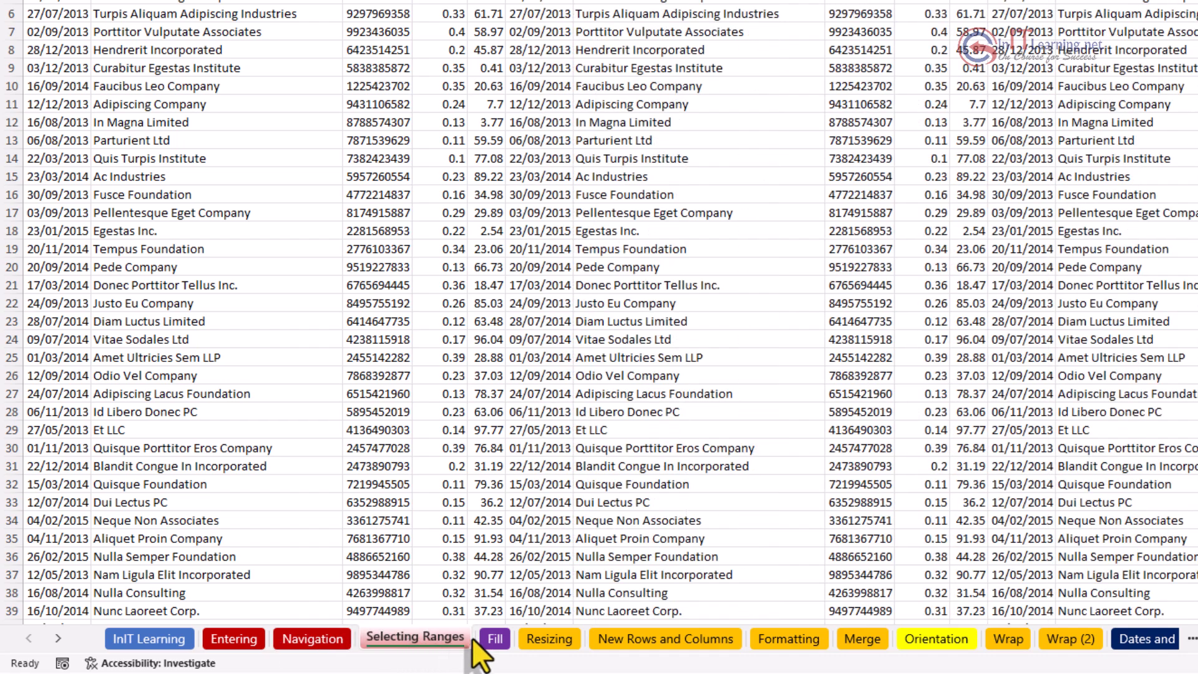
pyautogui.click(493, 639)
pyautogui.click(540, 636)
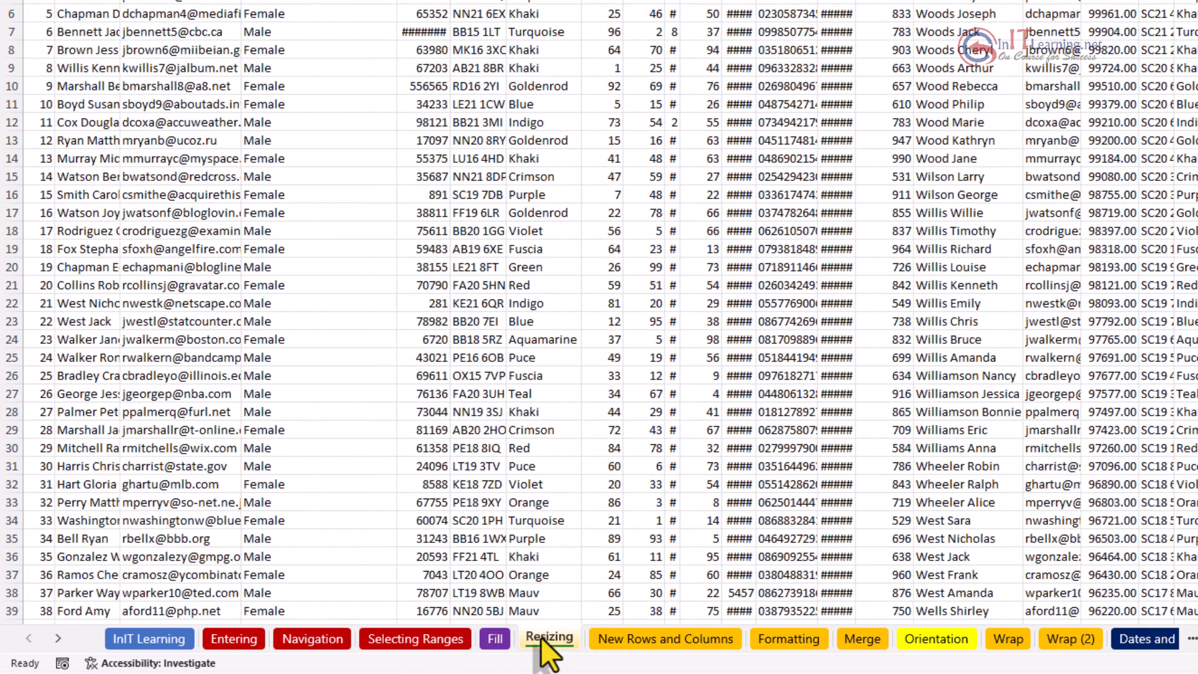
pyautogui.click(236, 639)
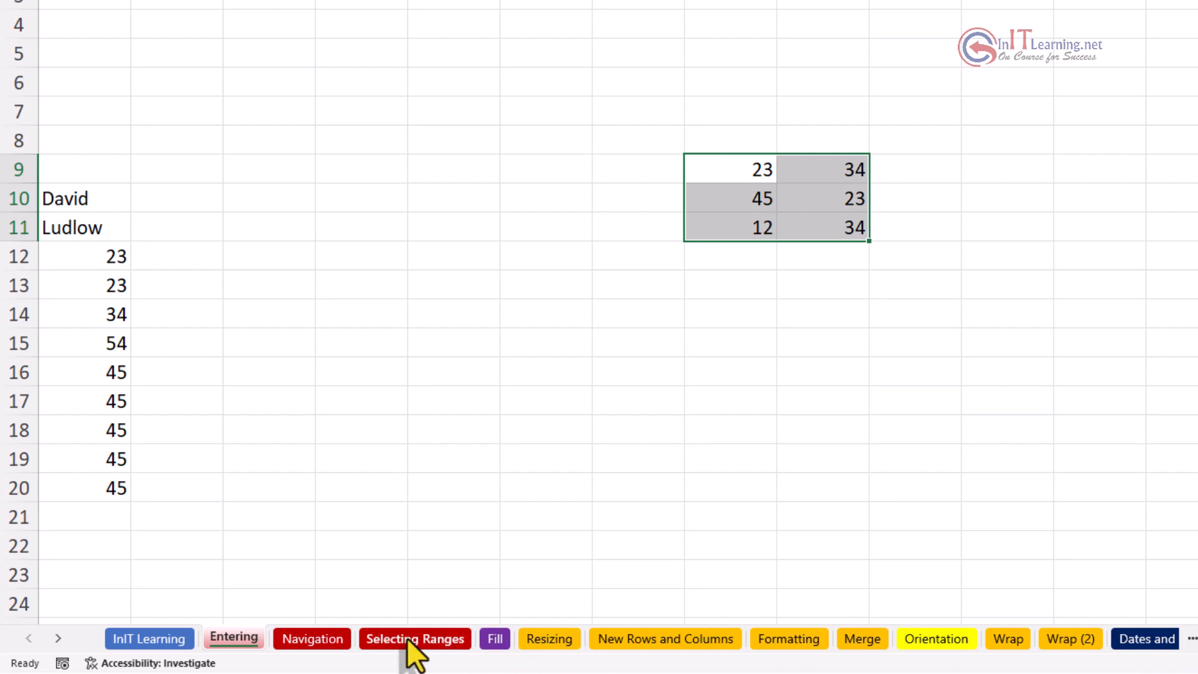
pyautogui.click(57, 639)
pyautogui.click(57, 639)
pyautogui.click(58, 639)
pyautogui.click(57, 639)
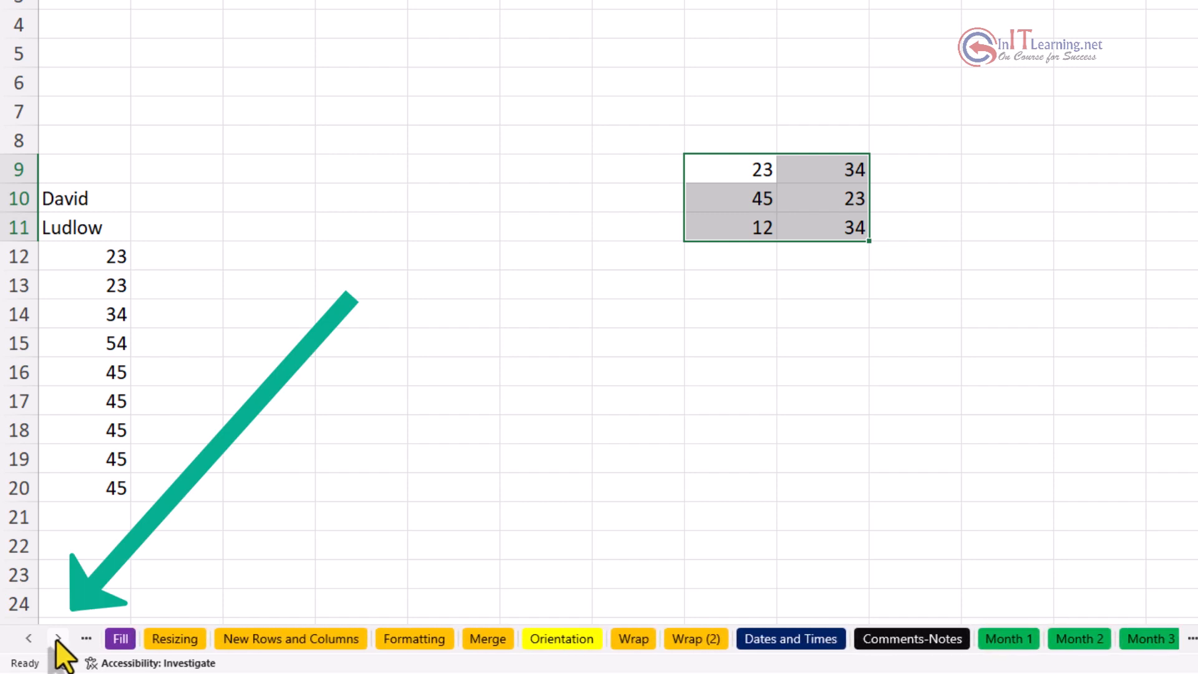
pyautogui.click(58, 639)
pyautogui.click(58, 639)
pyautogui.click(57, 639)
pyautogui.click(57, 639)
pyautogui.click(58, 639)
pyautogui.click(58, 639)
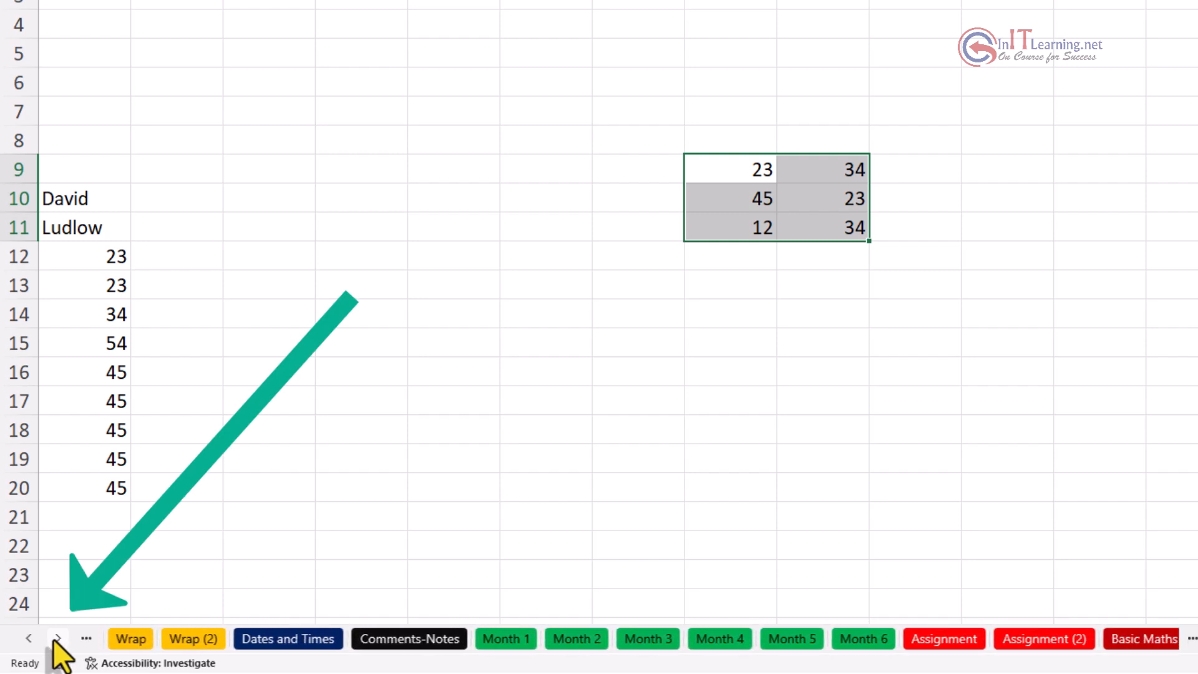
pyautogui.click(57, 639)
pyautogui.click(58, 639)
pyautogui.click(29, 639)
pyautogui.click(28, 639)
pyautogui.click(28, 639)
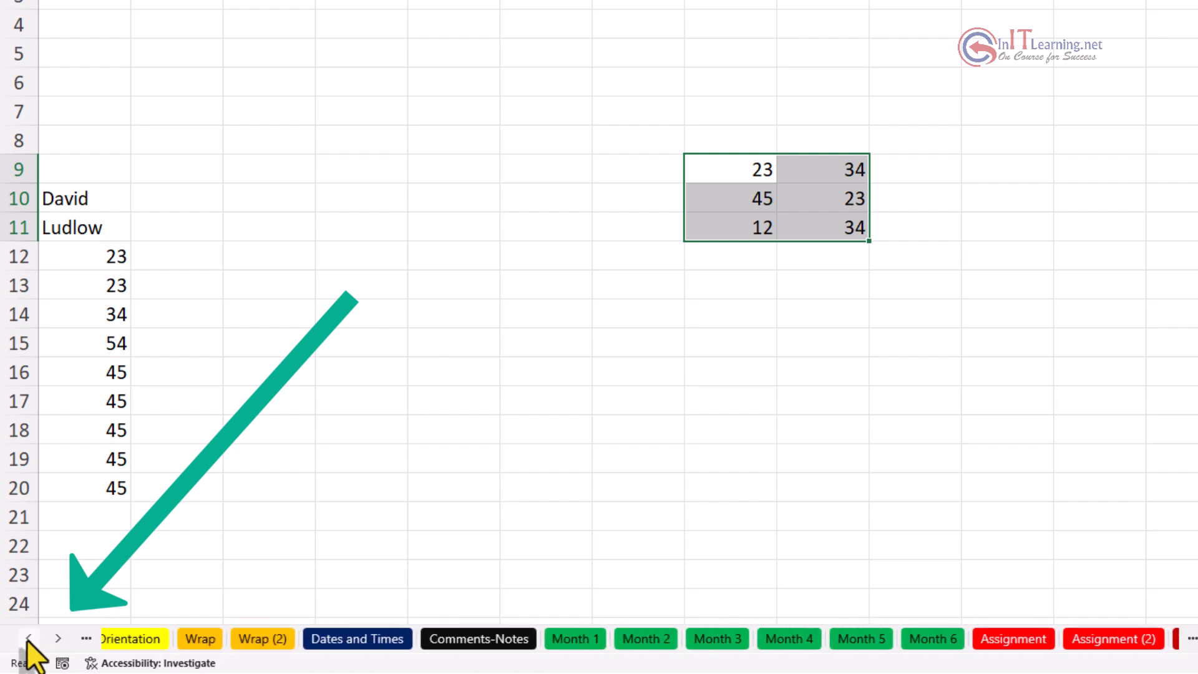
pyautogui.click(28, 639)
pyautogui.click(28, 639)
pyautogui.click(28, 639)
pyautogui.click(28, 639)
pyautogui.click(28, 639)
pyautogui.click(28, 639)
pyautogui.click(28, 639)
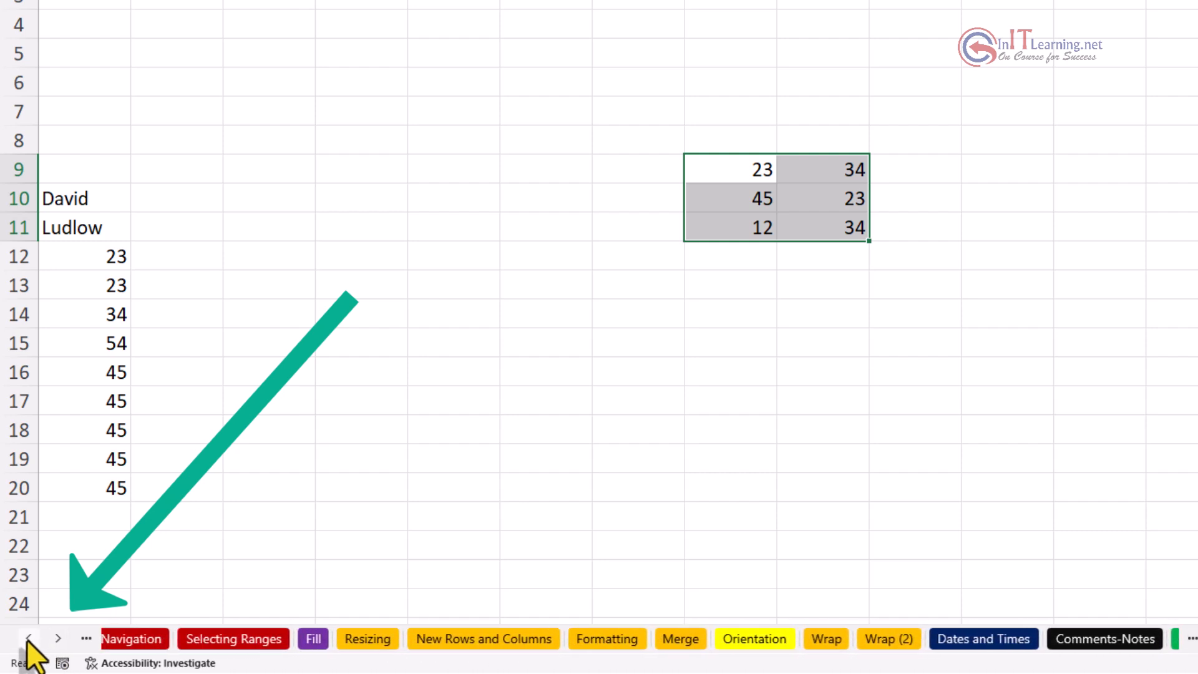
pyautogui.click(28, 639)
pyautogui.click(28, 639)
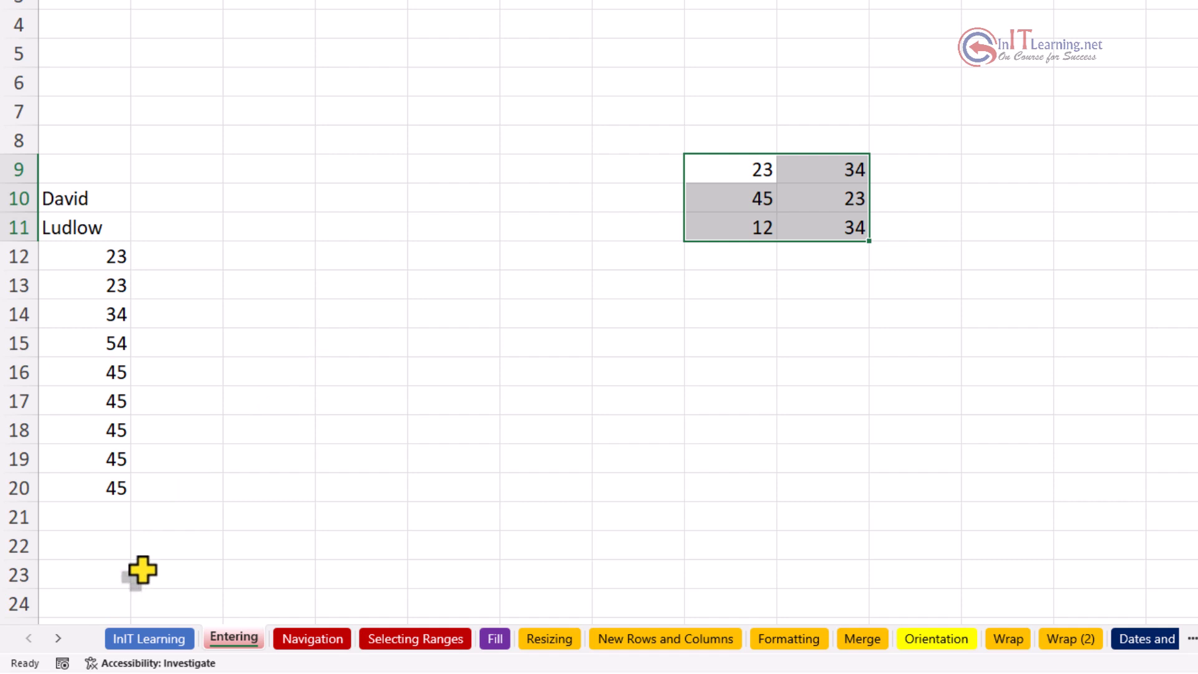
pyautogui.keyDown('ctrl'); pyautogui.click(57, 639); pyautogui.keyUp('ctrl')
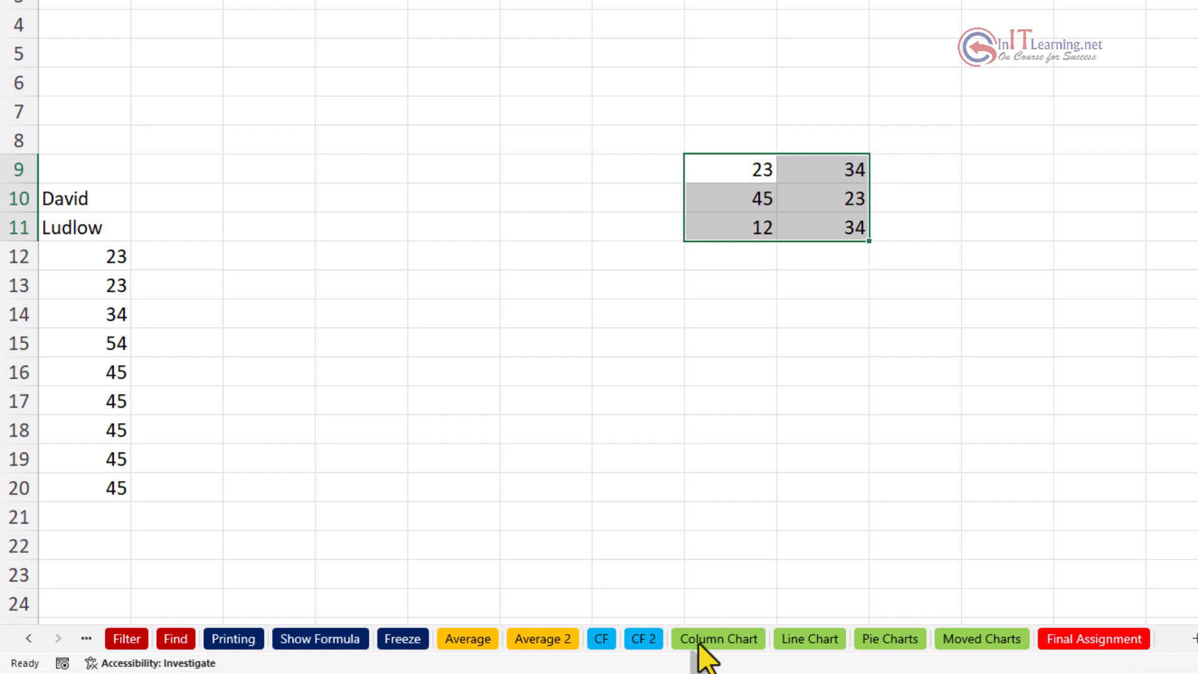
pyautogui.keyDown('ctrl'); pyautogui.click(27, 644); pyautogui.keyUp('ctrl')
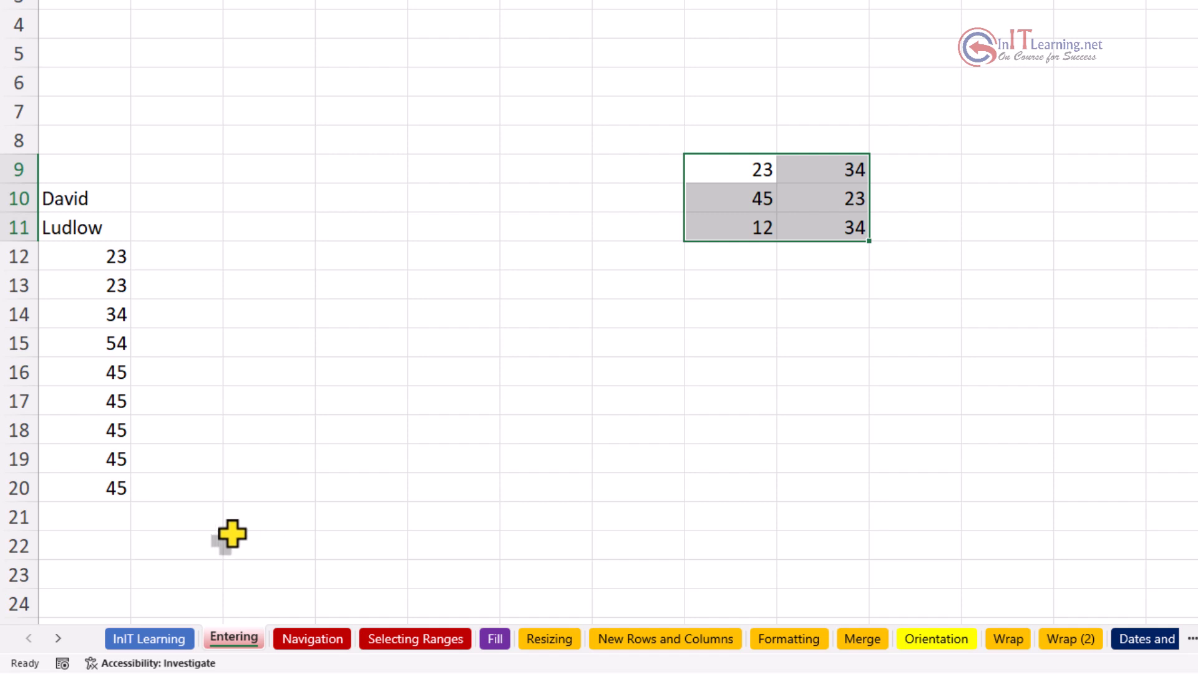
# Step: Choose Show Formula from the Activate sheet list and confirm with OK
pyautogui.rightClick(38, 641)
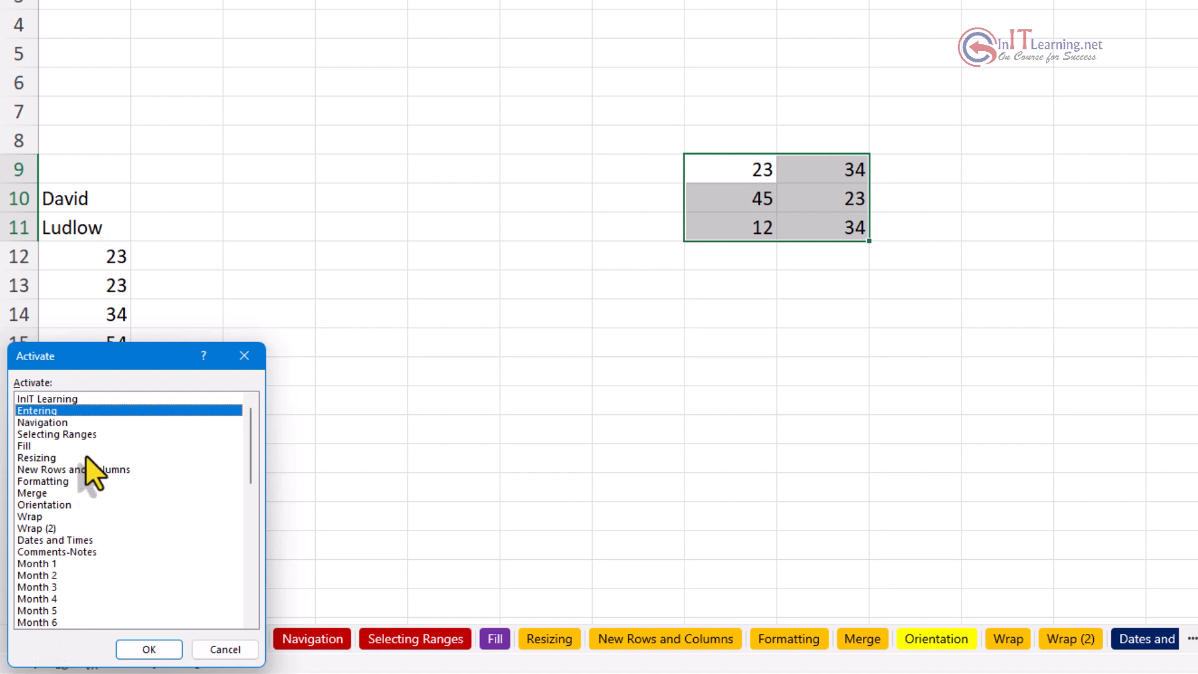
pyautogui.moveTo(249, 437); pyautogui.dragTo(238, 576)
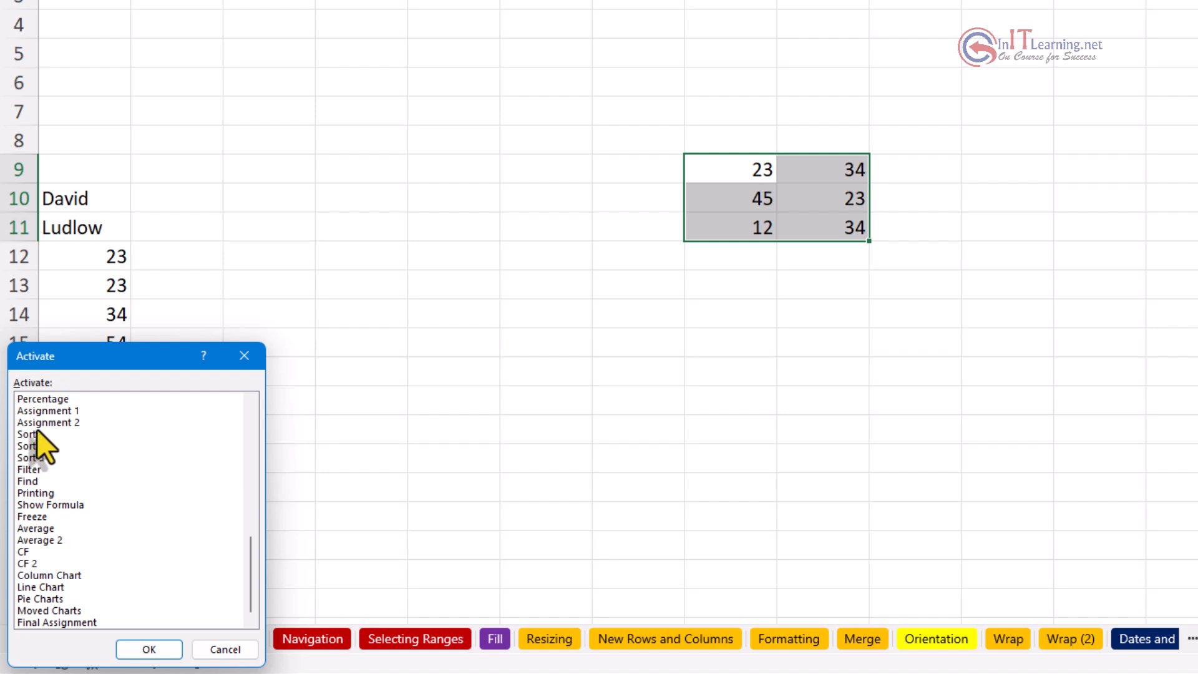
pyautogui.click(51, 506)
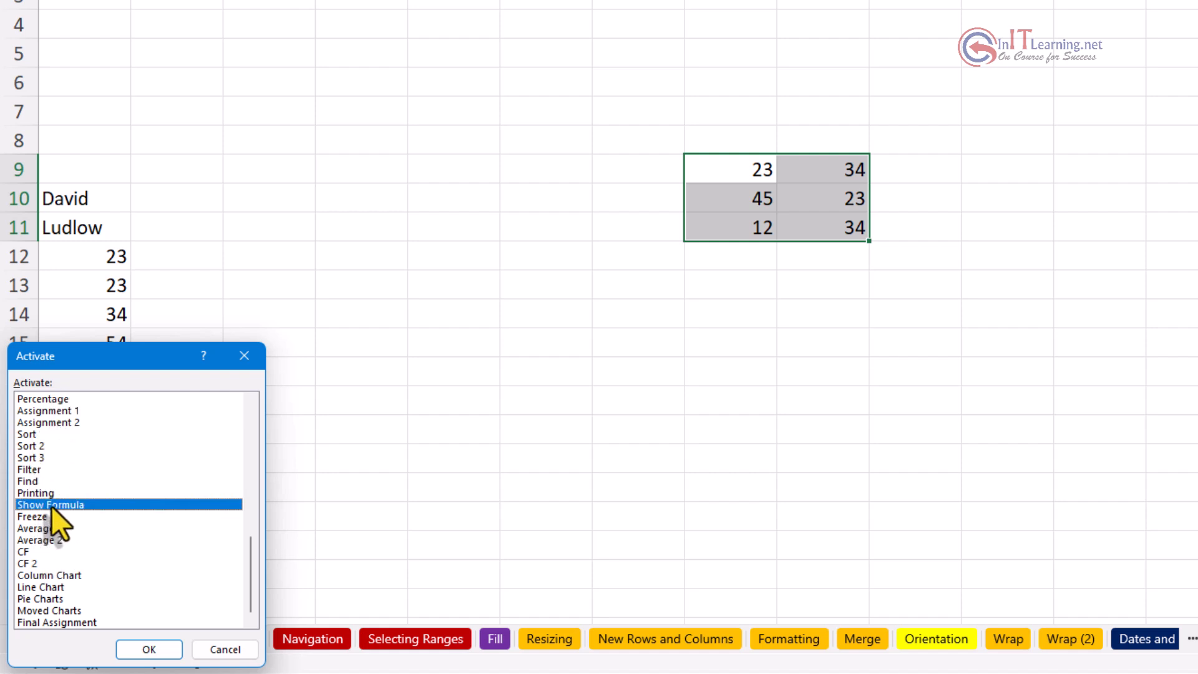
pyautogui.click(147, 649)
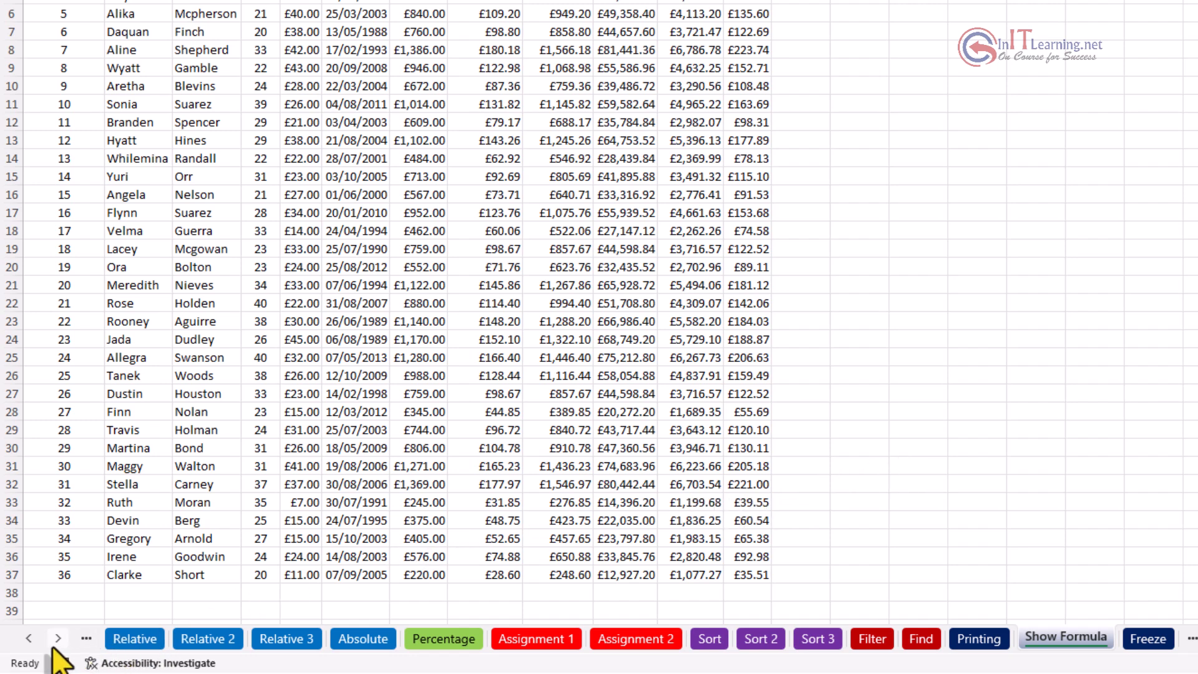
# Step: Scroll the tab bar back to the first sheets and switch to the Entering tab
pyautogui.keyDown('ctrl'); pyautogui.click(28, 639); pyautogui.keyUp('ctrl')
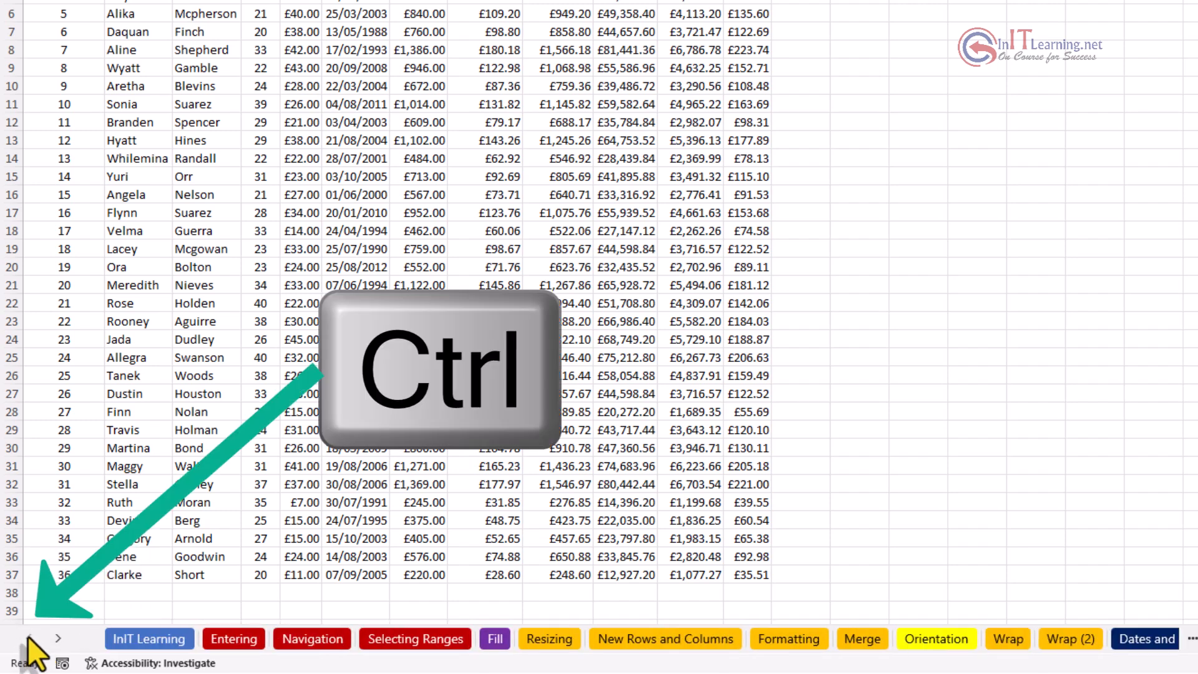
pyautogui.click(231, 640)
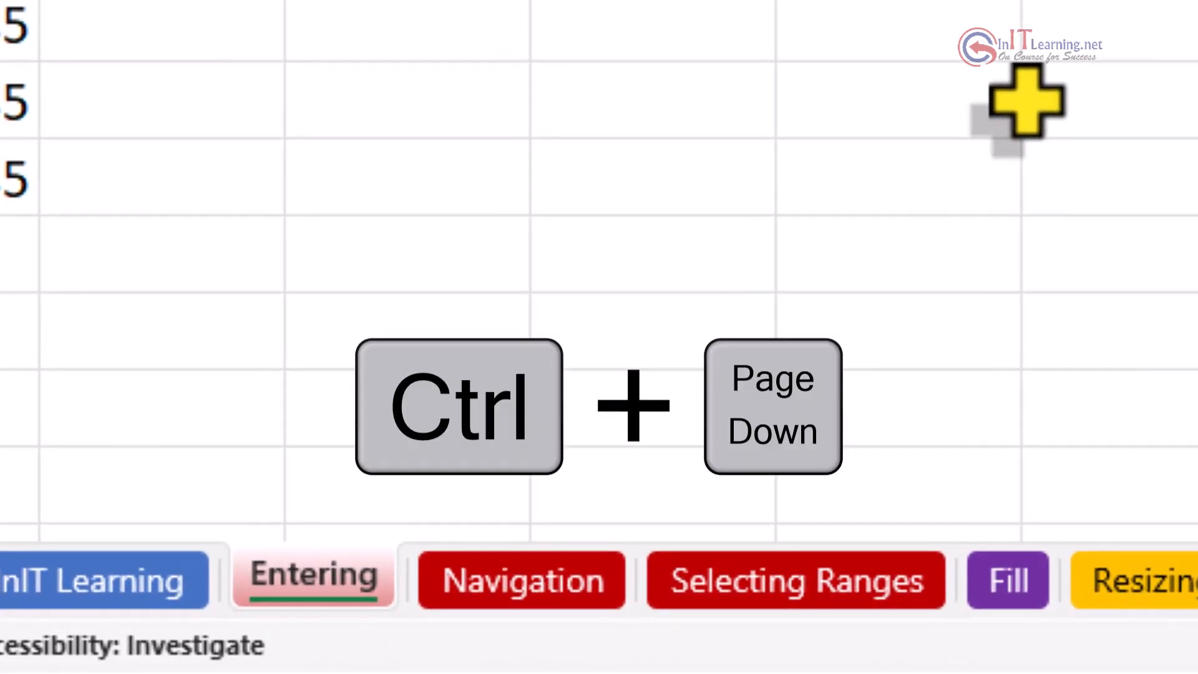
pyautogui.hotkey('ctrl', 'pagedown')
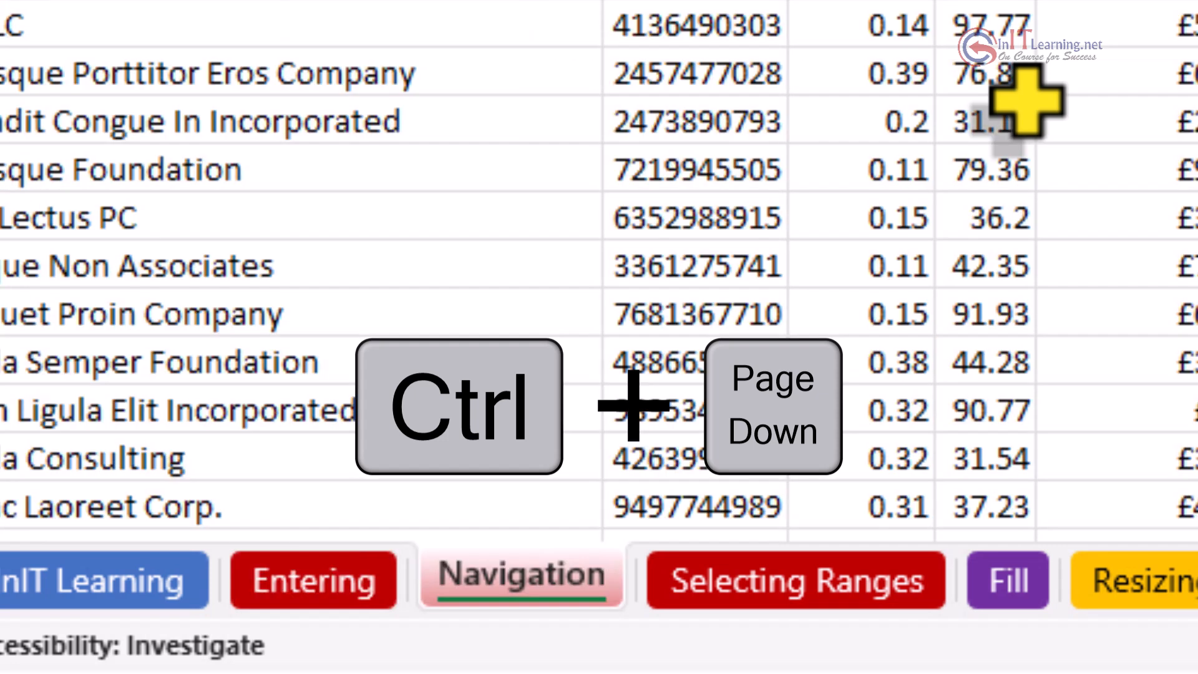
pyautogui.hotkey('ctrl', 'pagedown')
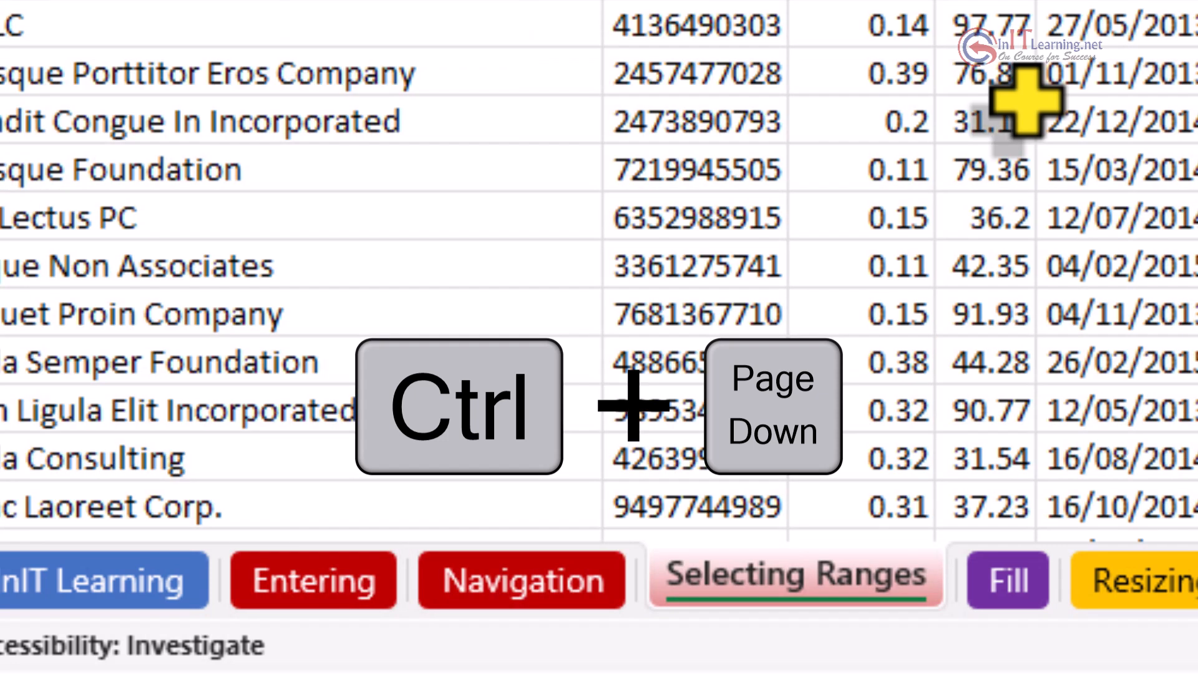
pyautogui.hotkey('ctrl', 'pagedown')
pyautogui.hotkey('ctrl', 'pagedown')
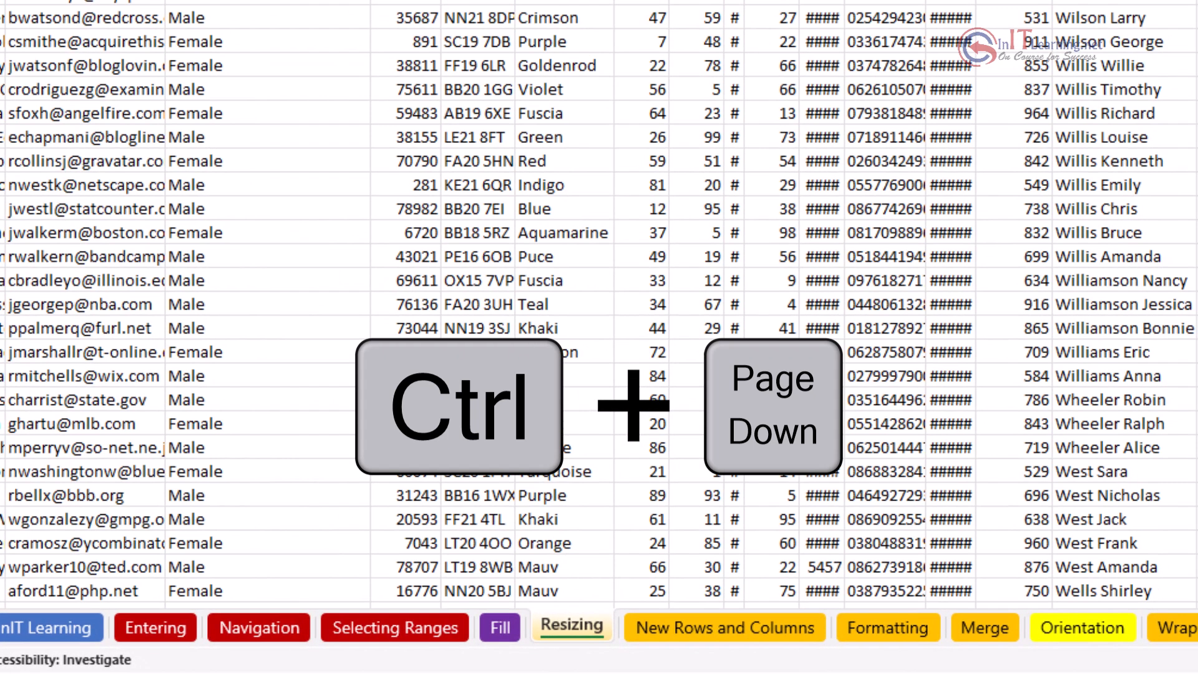
pyautogui.hotkey('ctrl', 'pagedown')
pyautogui.hotkey('ctrl', 'pagedown')
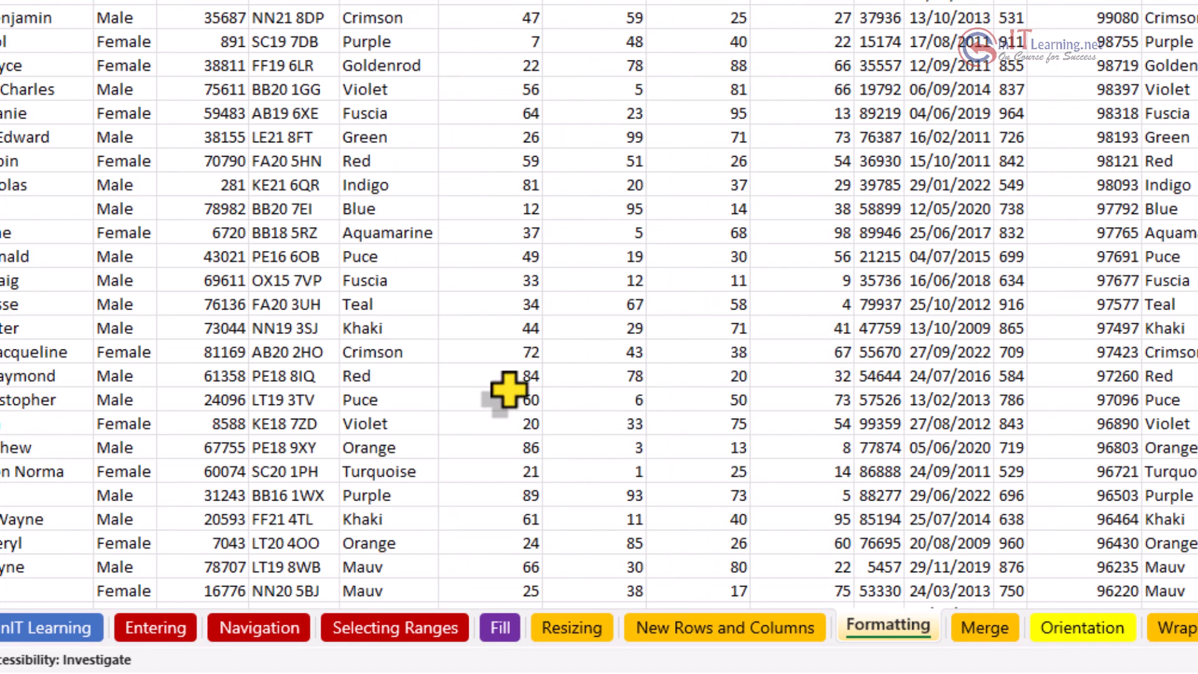
pyautogui.hotkey('ctrl', 'pageup')
pyautogui.hotkey('ctrl', 'pageup')
pyautogui.hotkey('ctrl', 'pageup')
pyautogui.hotkey('ctrl', 'pageup')
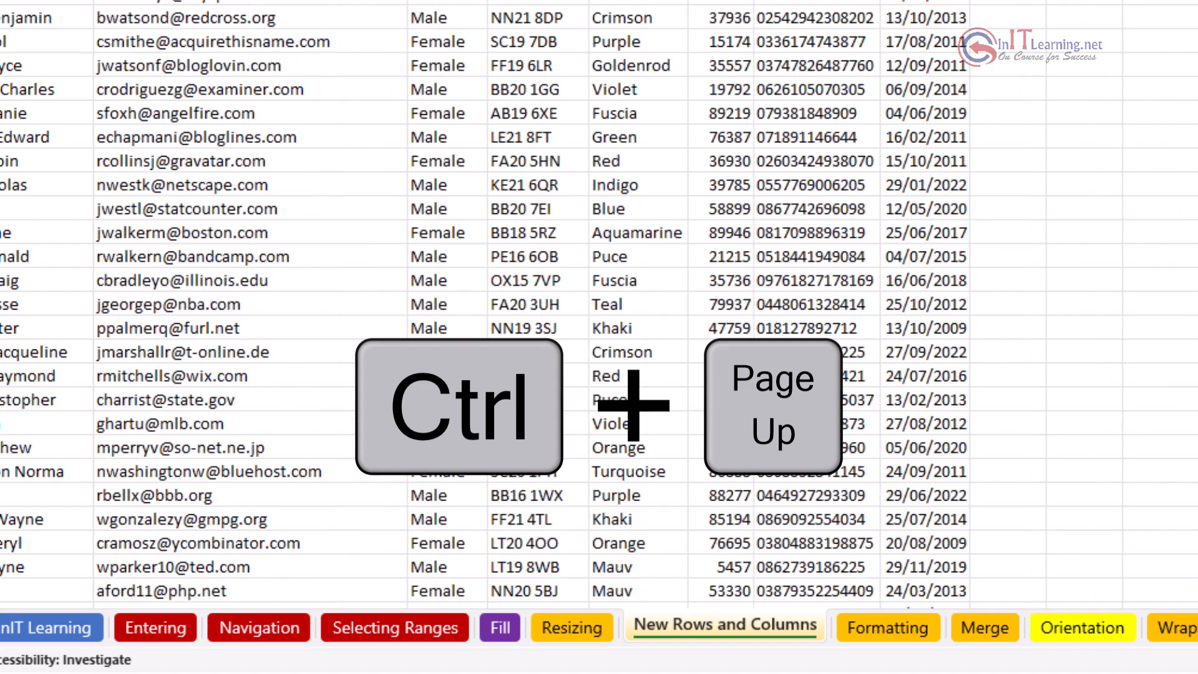
pyautogui.hotkey('ctrl', 'pageup')
pyautogui.hotkey('ctrl', 'pageup')
pyautogui.hotkey('ctrl', 'pageup')
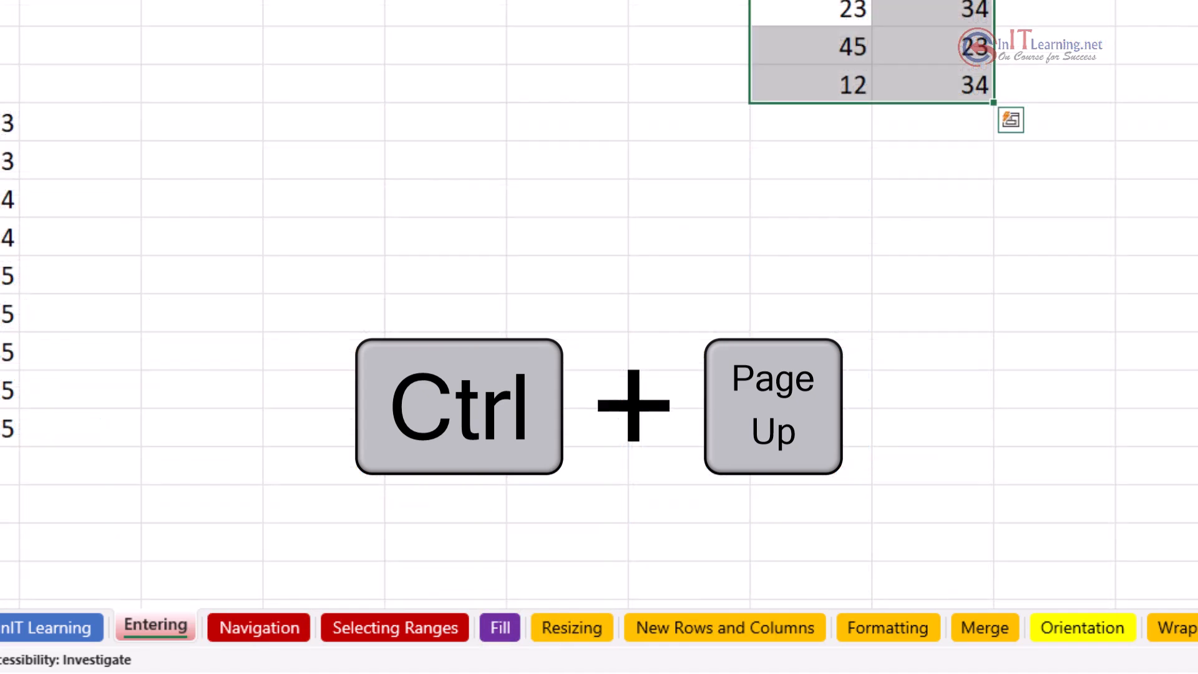
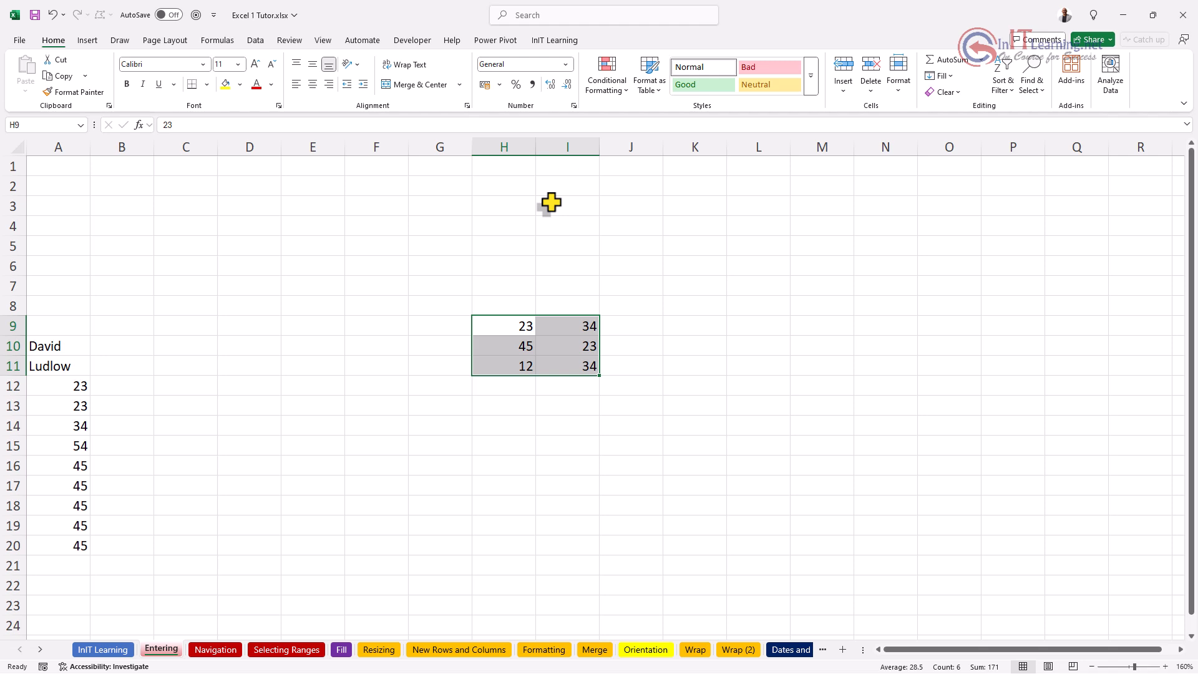
# Step: Collapse the ribbon to tab names with Ctrl+F1 and drop the Home commands open over the sheet
pyautogui.hotkey('ctrl', 'F1')
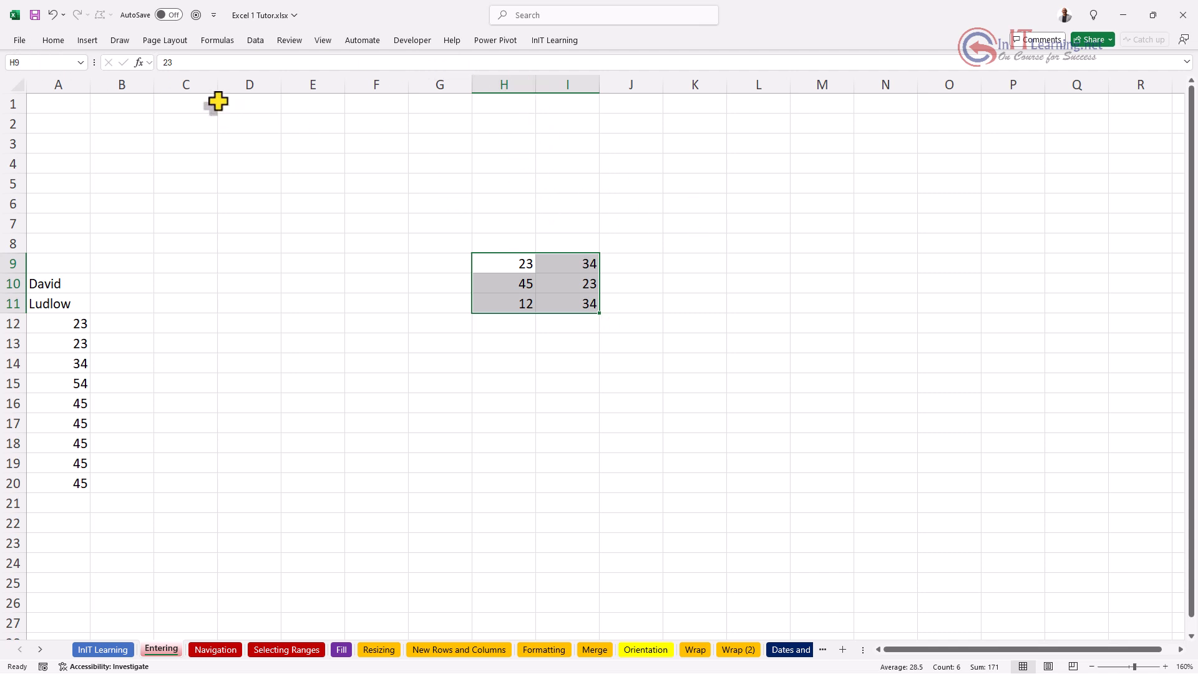
pyautogui.click(55, 41)
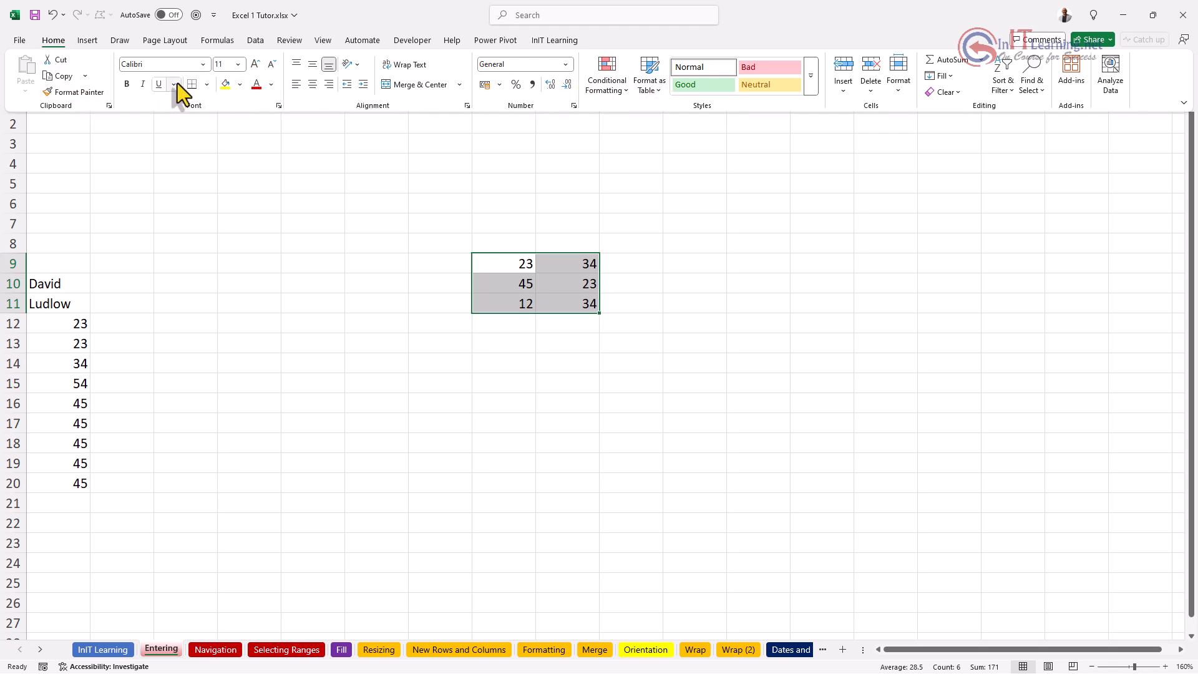
# Step: Bold the numbers in H9:I11, pin the full ribbon open again, and deselect the range
pyautogui.click(126, 85)
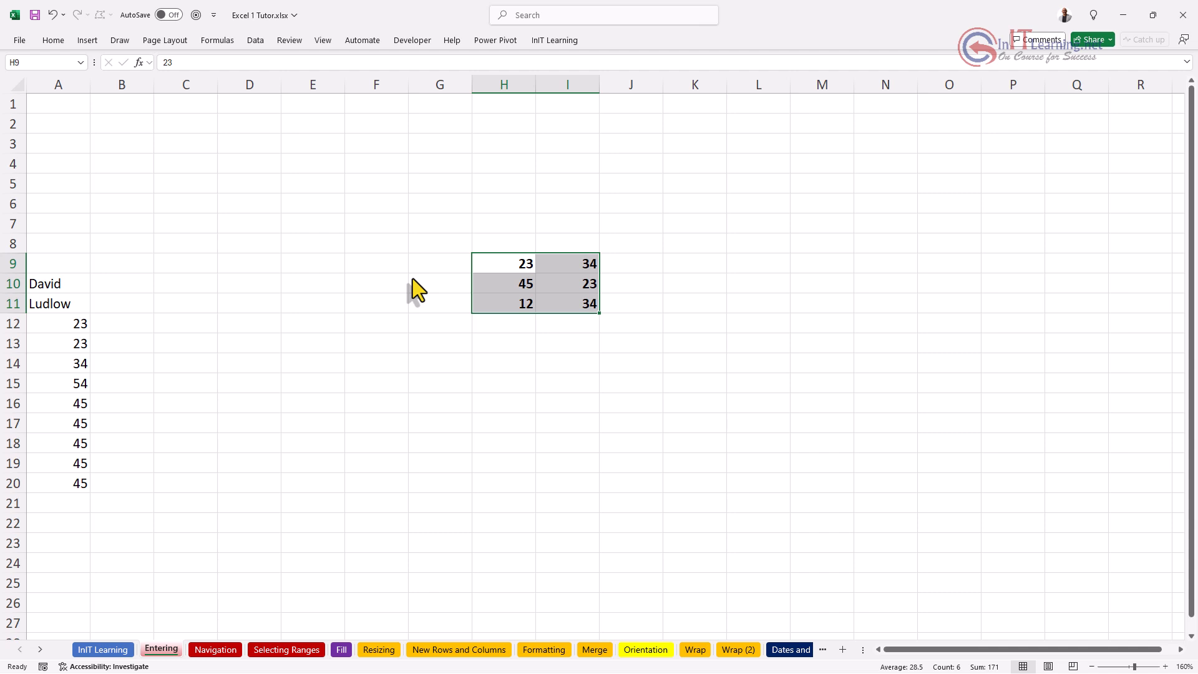
pyautogui.hotkey('ctrl', 'F1')
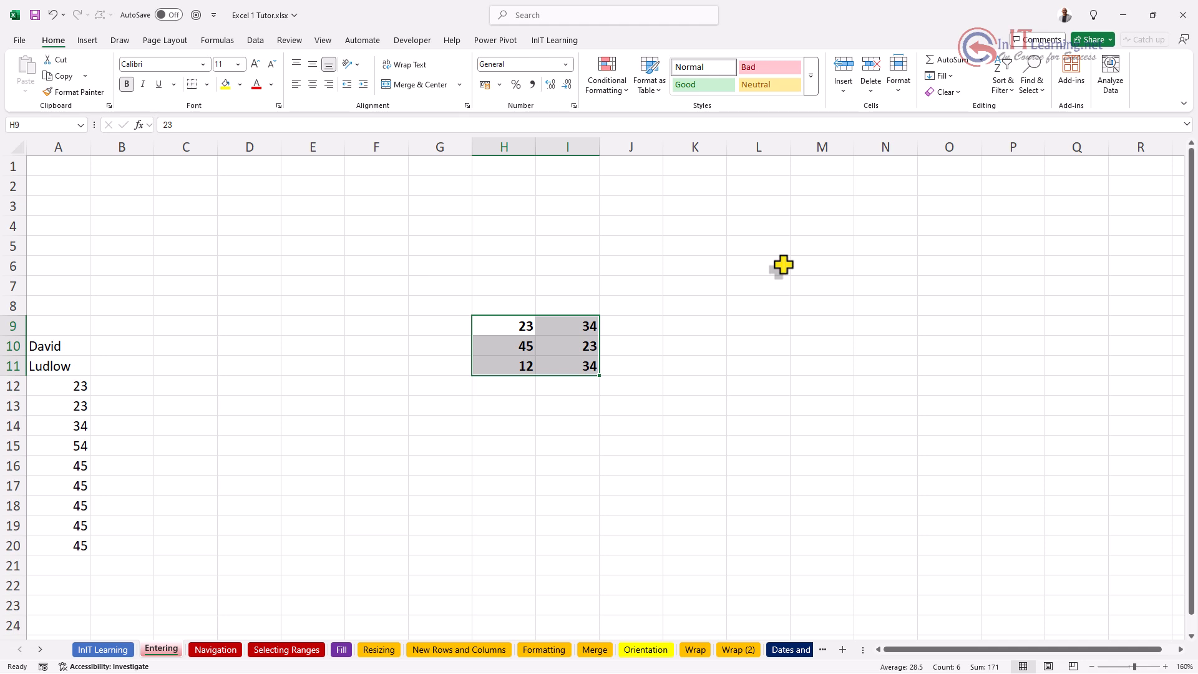
pyautogui.click(457, 270)
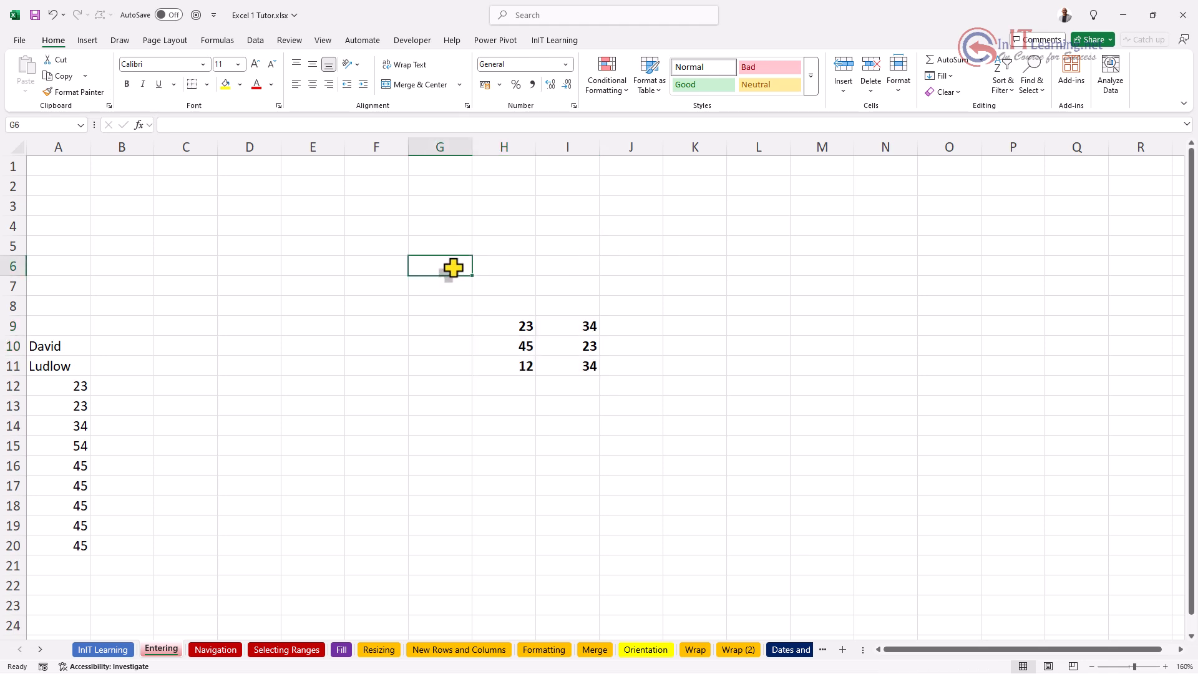
# Step: Collapse and re-expand the ribbon once more, then enter full-screen view with Ctrl+Shift+F1
pyautogui.hotkey('ctrl', 'F1')
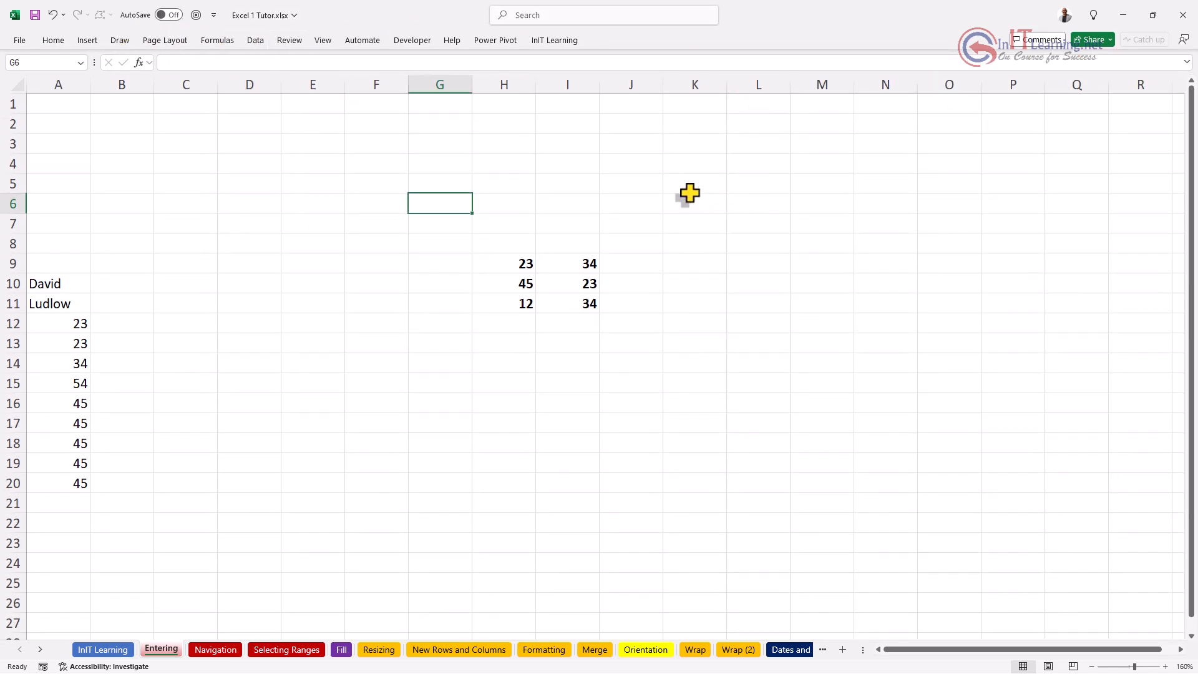
pyautogui.hotkey('ctrl', 'F1')
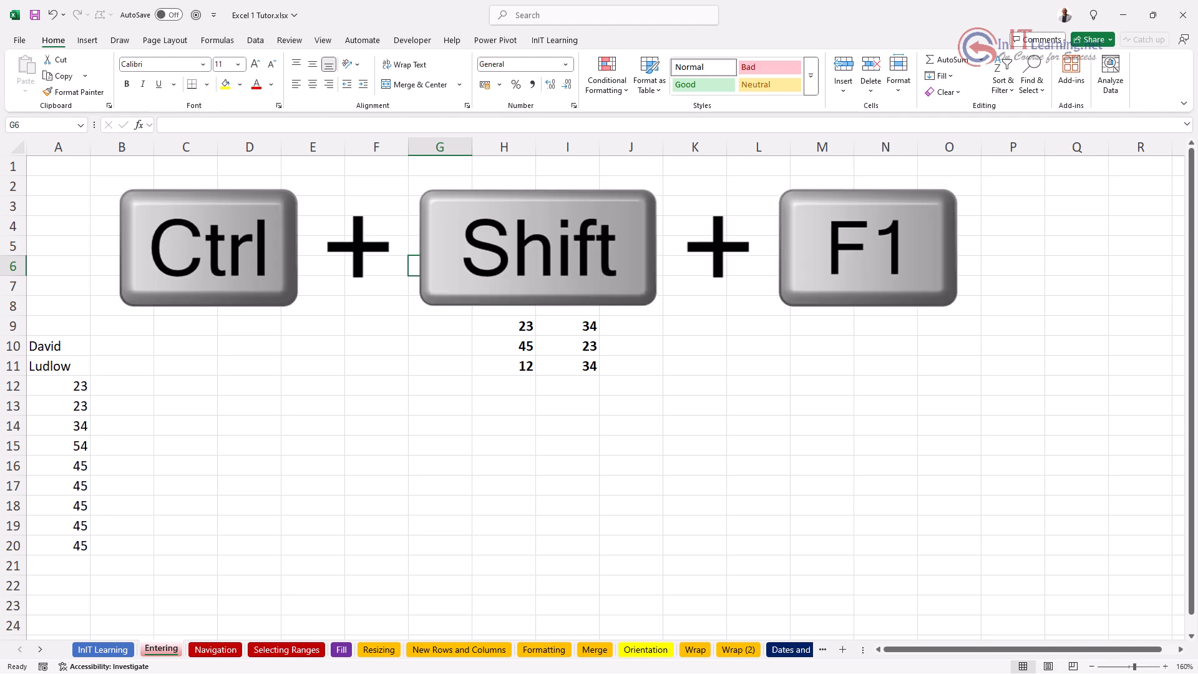
pyautogui.hotkey('ctrl', 'shift', 'F1')
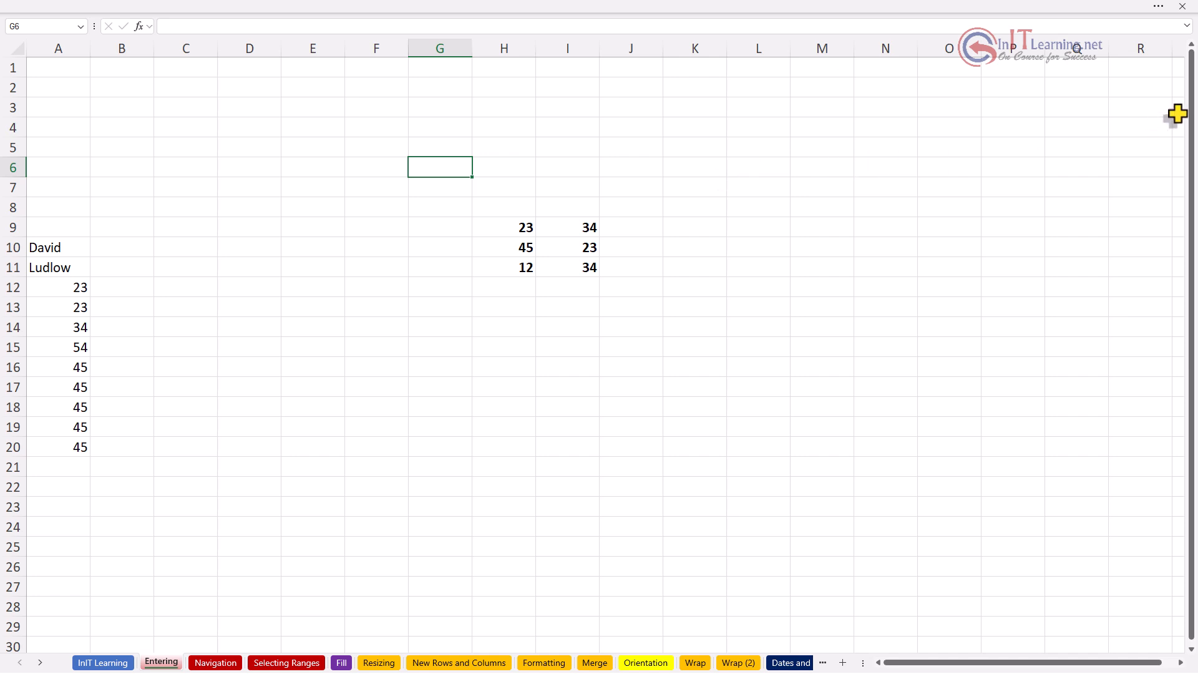
# Step: Briefly reveal the hidden ribbon and title bar, then leave full-screen view with Ctrl+Shift+F1
pyautogui.click(1158, 8)
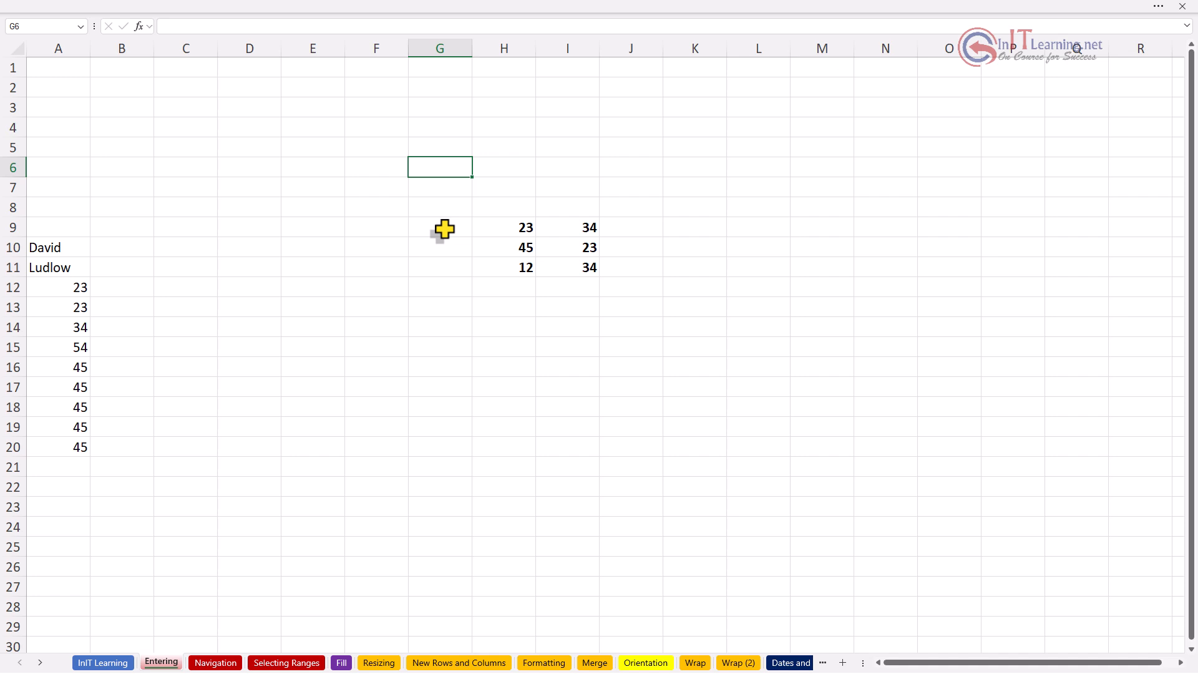
pyautogui.hotkey('ctrl', 'shift', 'F1')
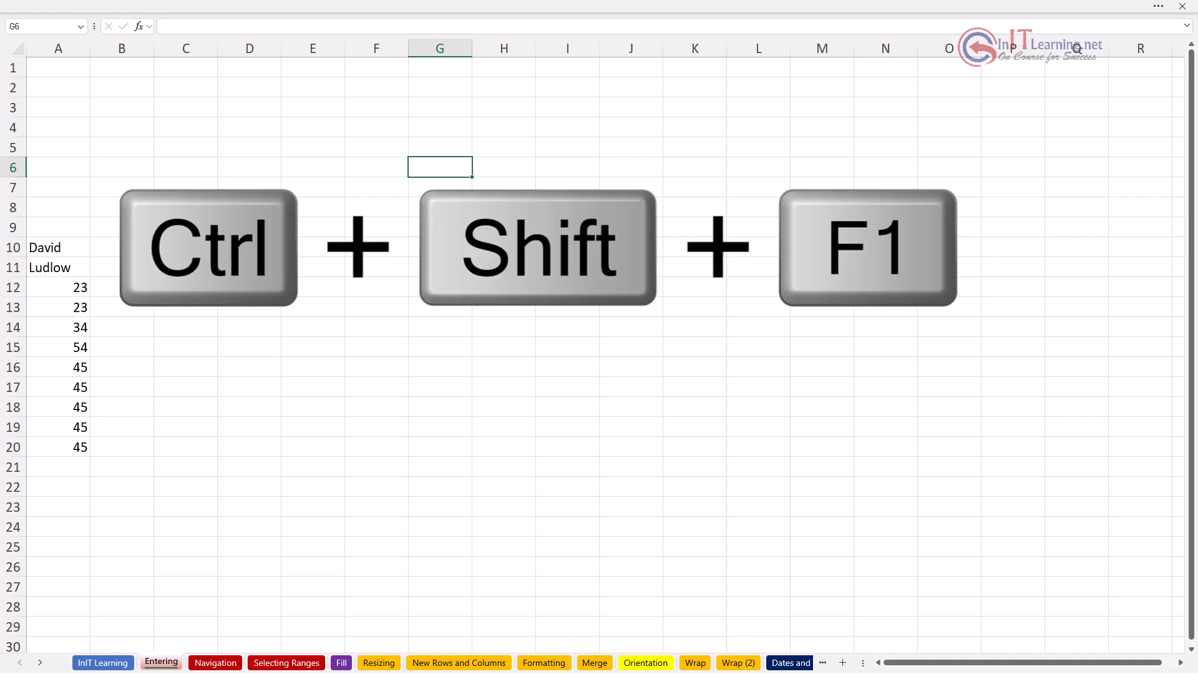
pyautogui.hotkey('ctrl', 'shift', 'F1')
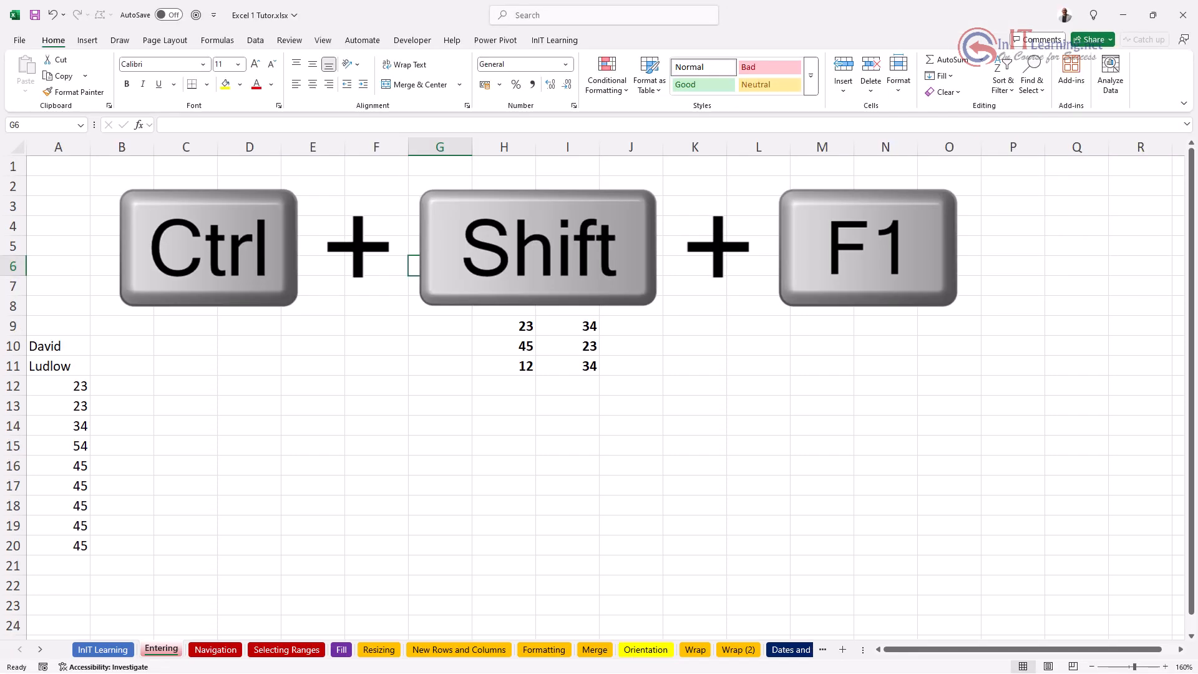